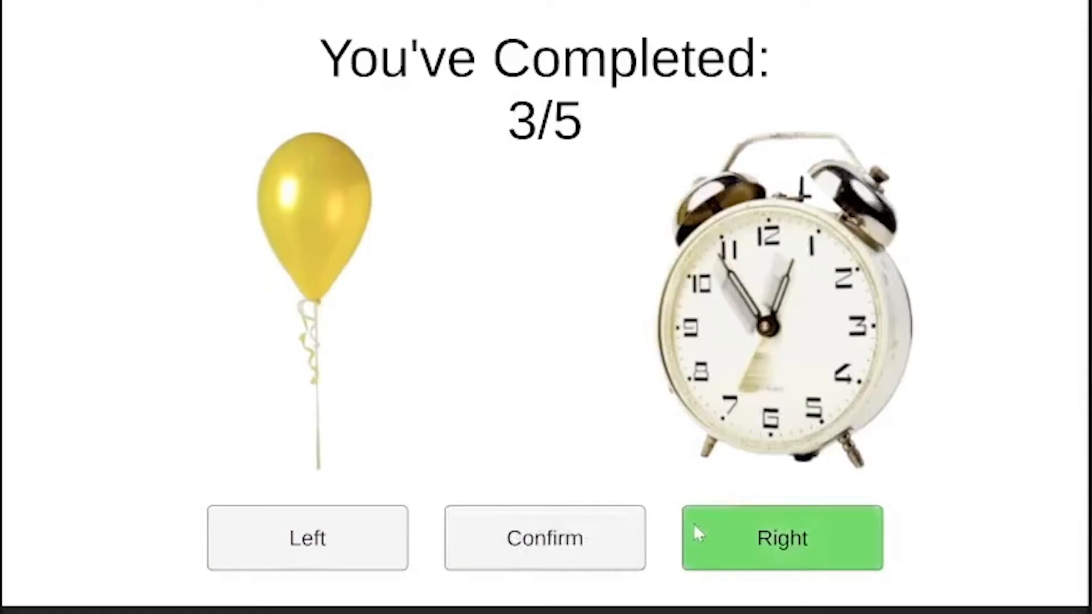
# - Leave the finished image-choice demo and open the Experimenter menu
pyautogui.click(121, 14)
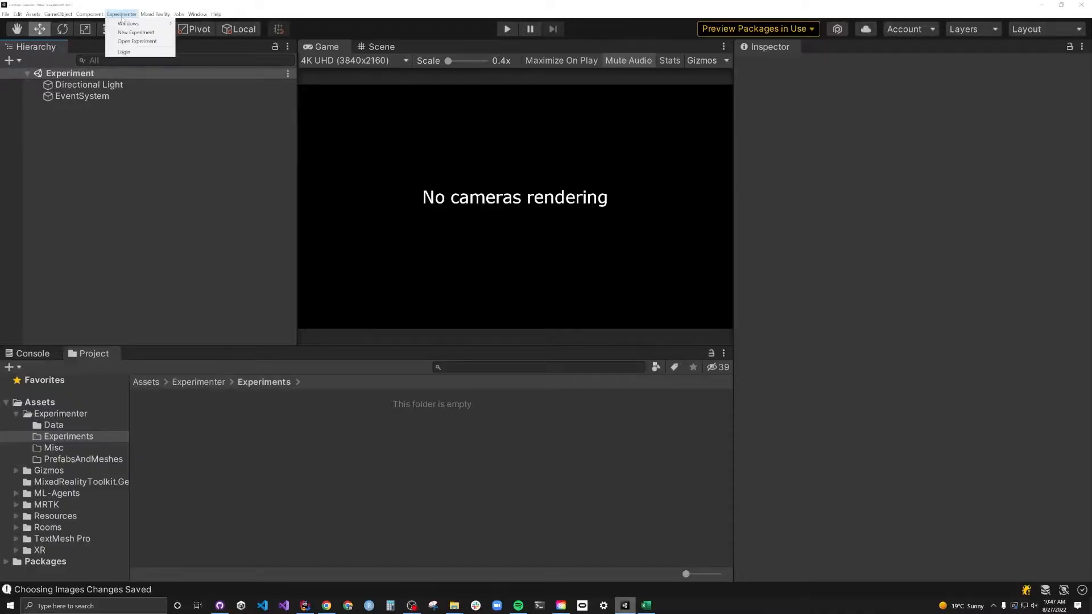
# - Create a new experiment named 'Image Choice'
pyautogui.click(135, 33)
pyautogui.write('Image Choice')
pyautogui.click(289, 110)
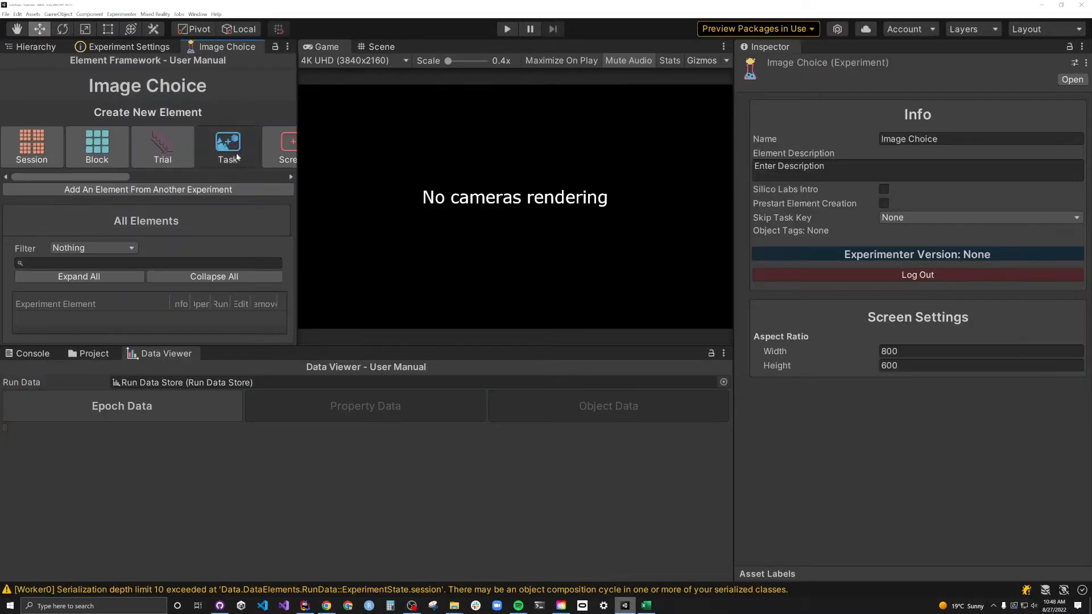
# - Add an 'Instructions and ID' task and place a Text object on its screen
pyautogui.click(228, 148)
pyautogui.write('Instructions and ID')
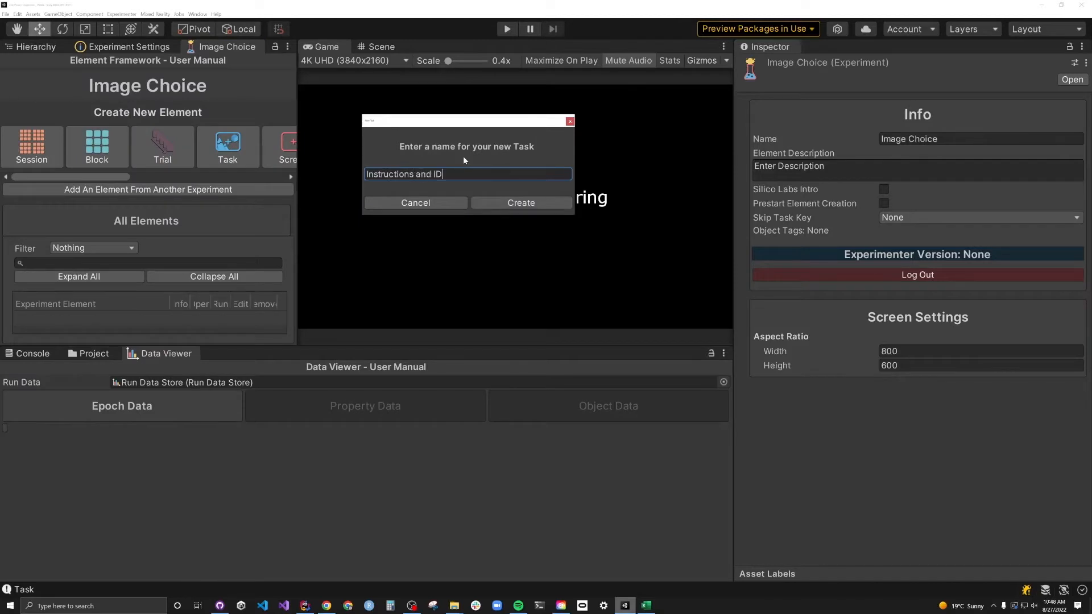
pyautogui.click(520, 203)
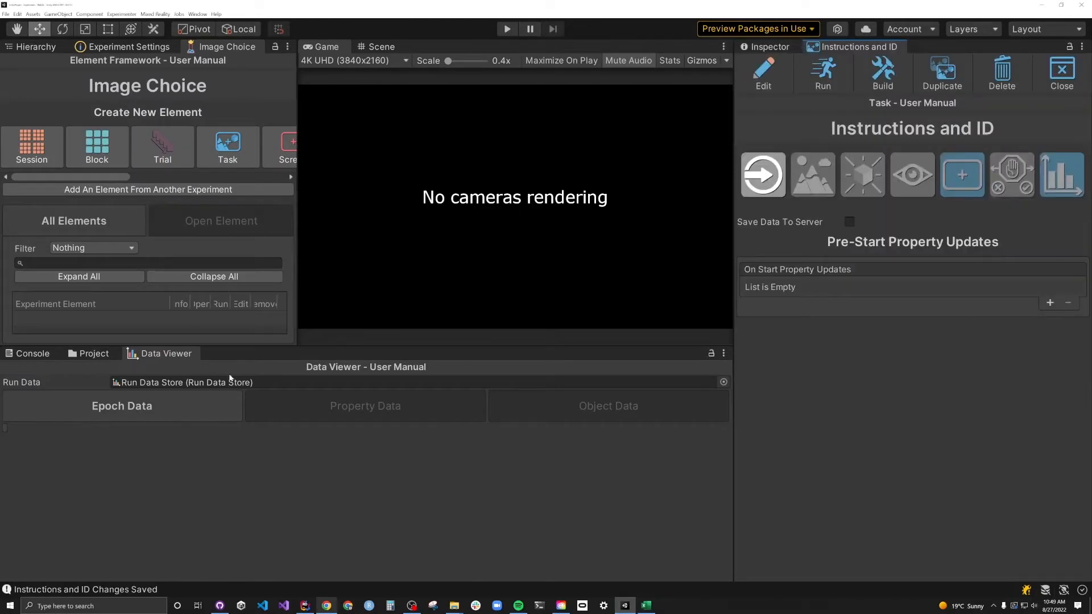
pyautogui.click(959, 176)
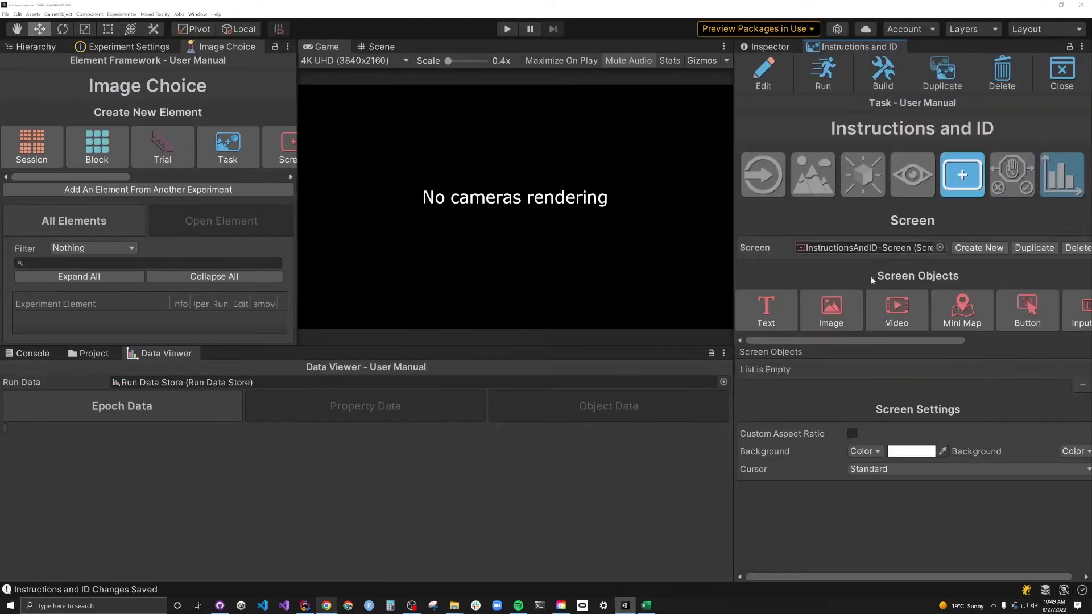
pyautogui.click(766, 316)
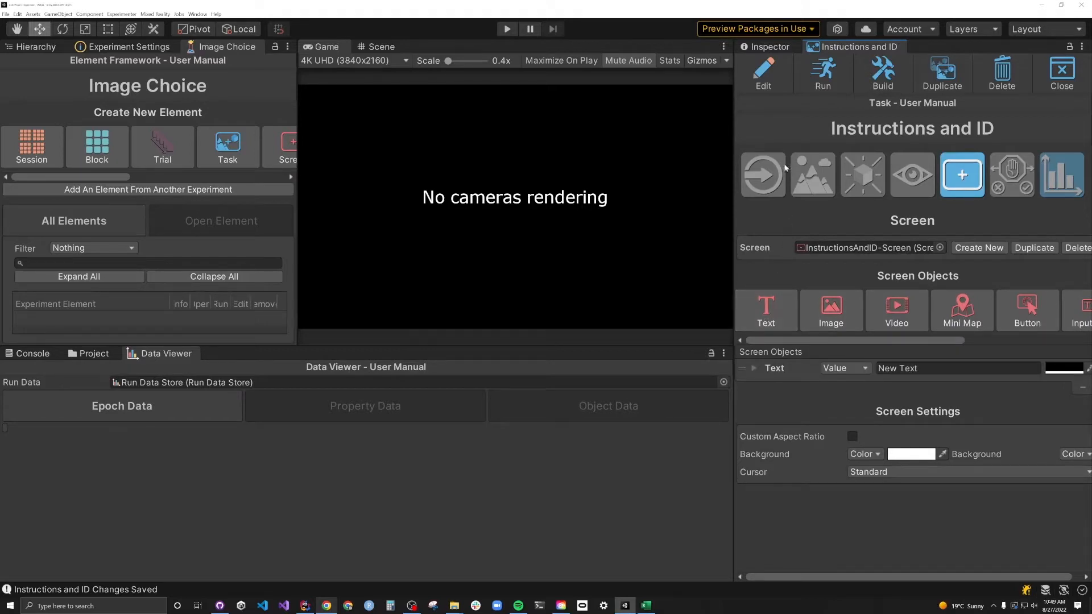
# - Replace 'New Text' with the pairs-of-images instructions, making 'Welcome!' bold with a line break
pyautogui.click(764, 74)
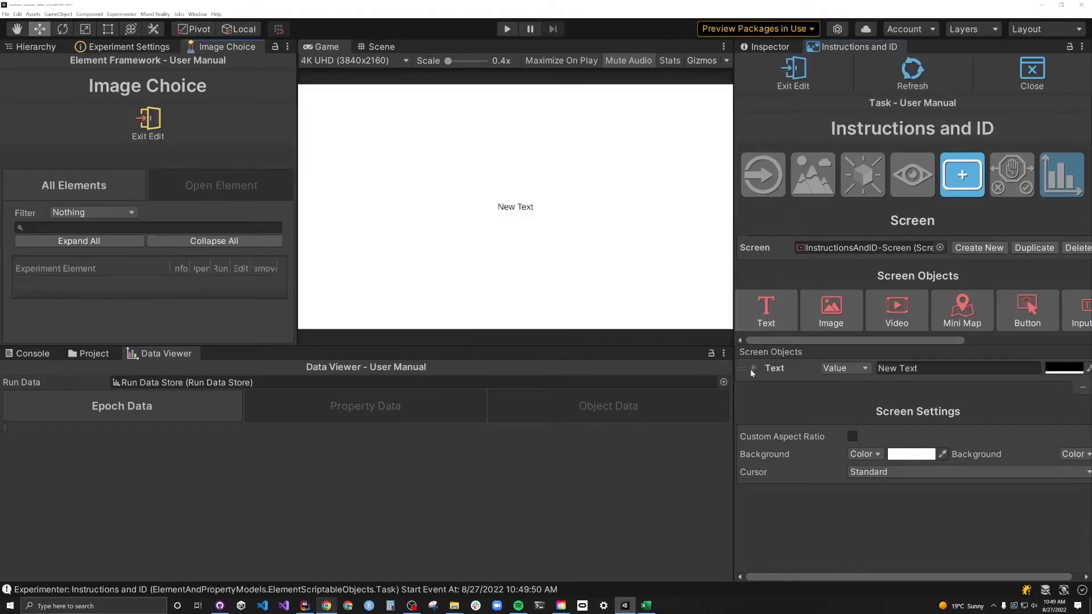
pyautogui.click(752, 368)
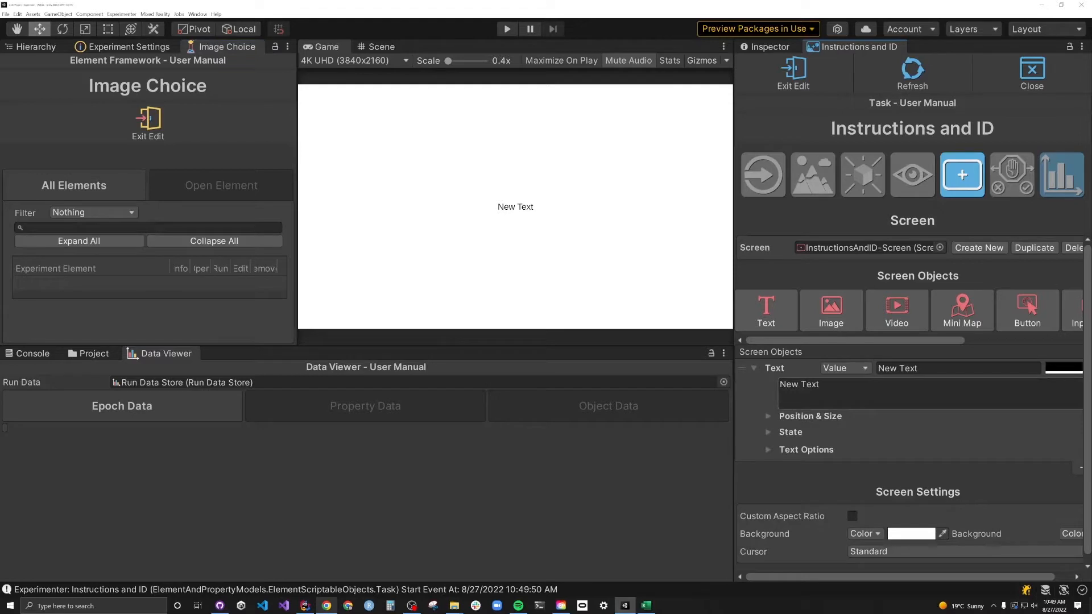
pyautogui.click(819, 384)
pyautogui.write("Welcome! In this experiment you'll be pre")
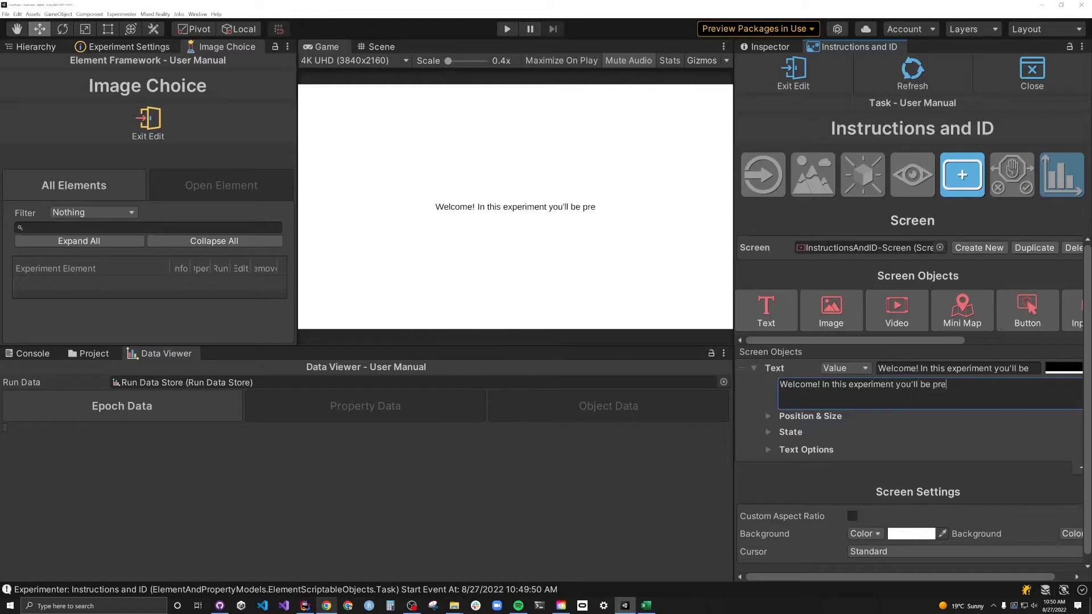
pyautogui.write('sented with pairs of images')
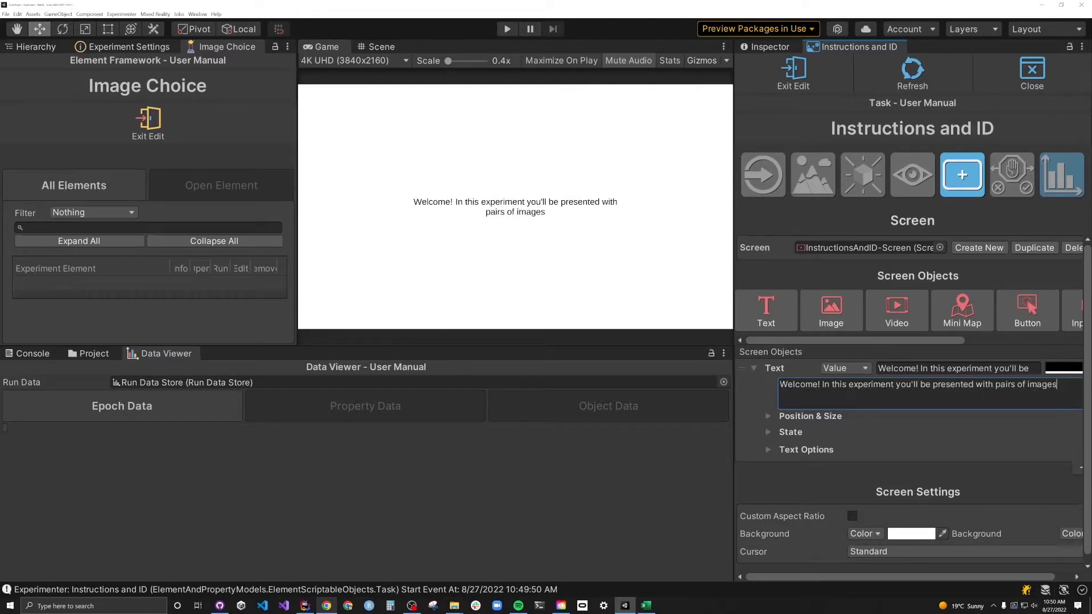
pyautogui.write(', your task is to pick the on')
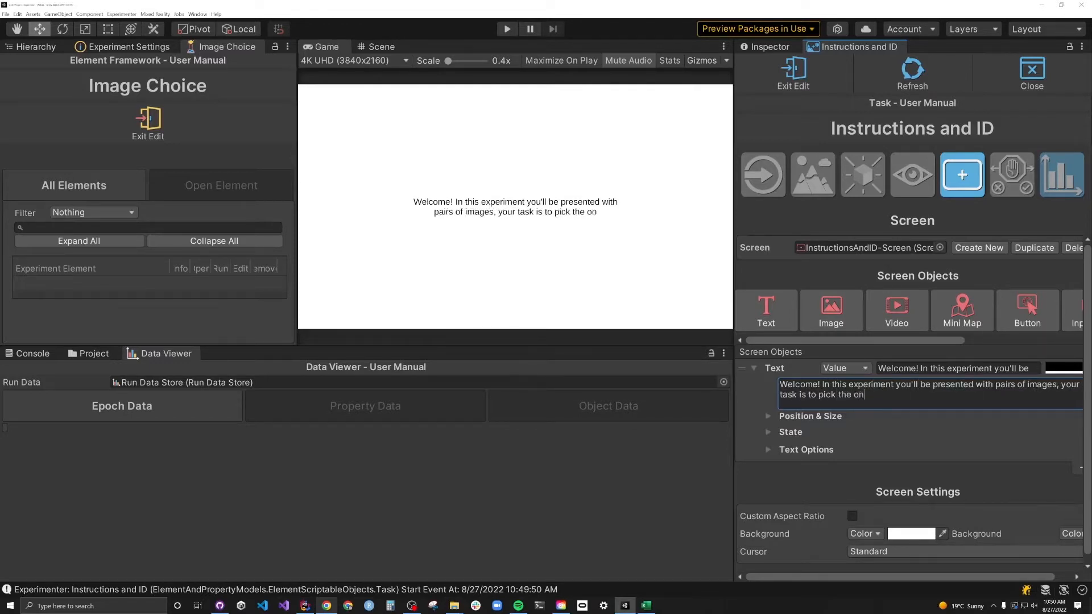
pyautogui.write('e you like best!')
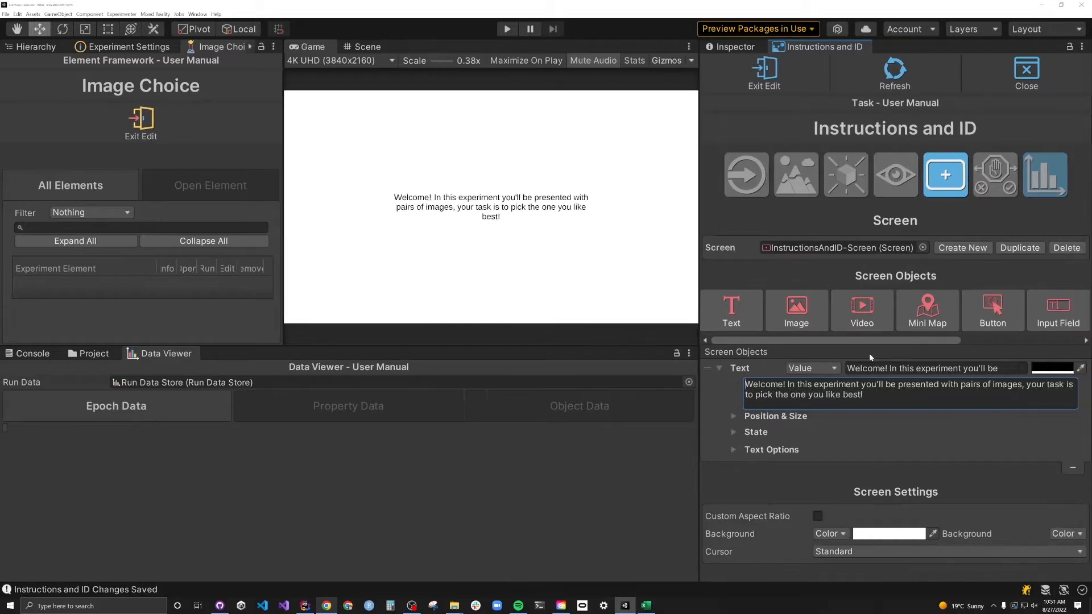
pyautogui.write('<b>')
pyautogui.hotkey('ctrl', 'Right')
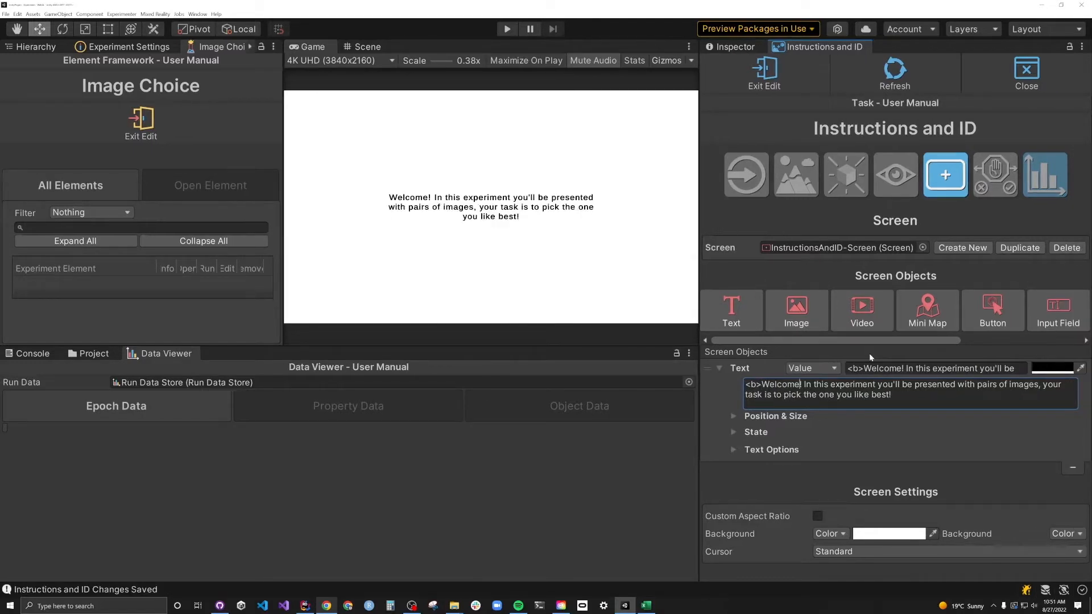
pyautogui.write('</b><br>')
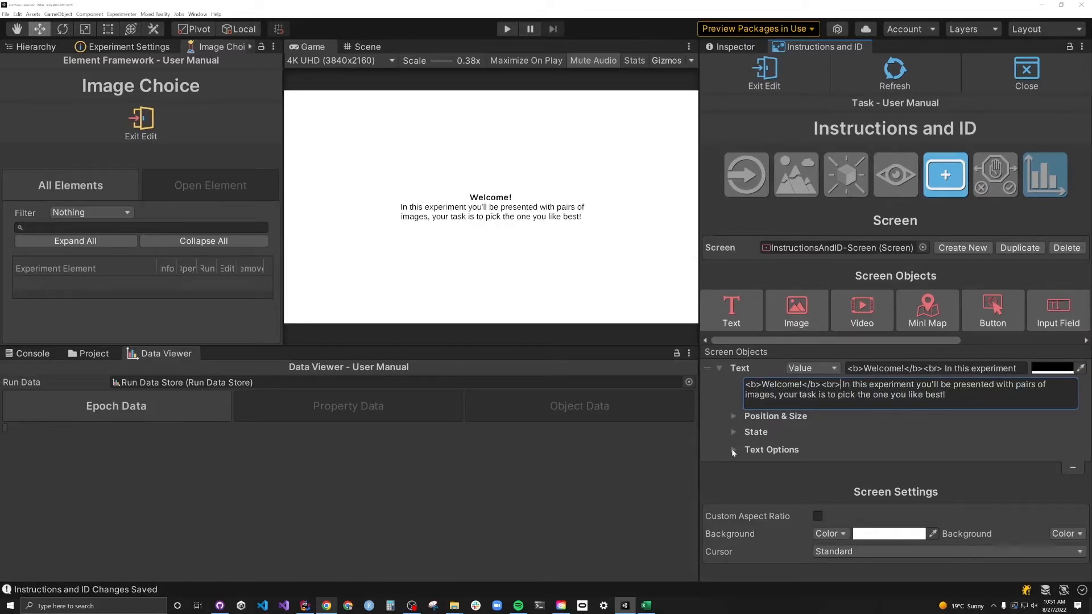
# - Enlarge the instruction font, set Width 689 and move it up to Y 98
pyautogui.click(732, 449)
pyautogui.click(872, 469)
pyautogui.click(736, 447)
pyautogui.click(734, 416)
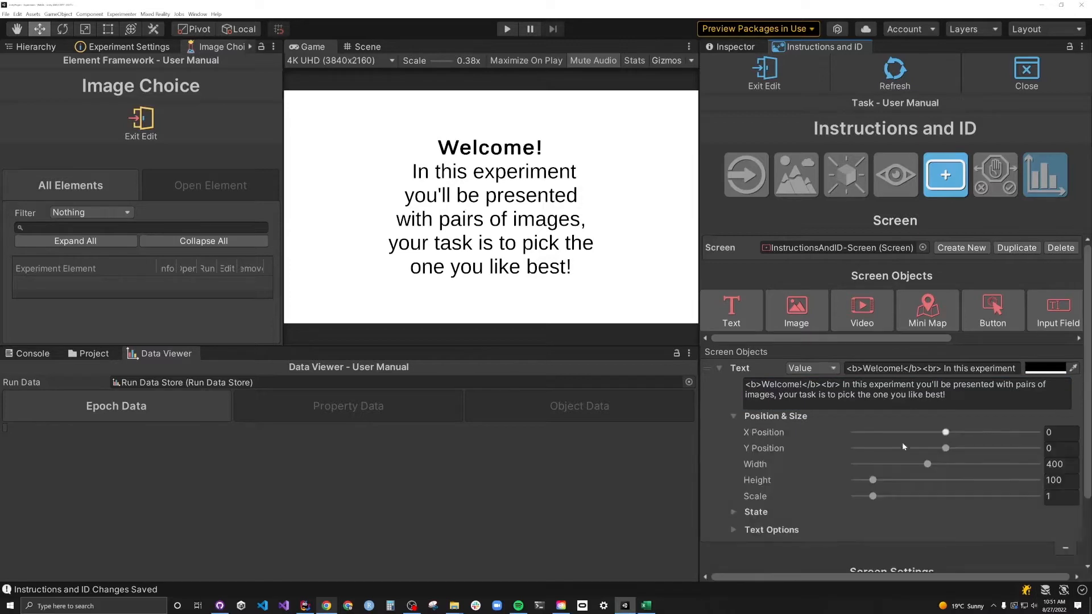
pyautogui.moveTo(927, 464); pyautogui.dragTo(963, 448)
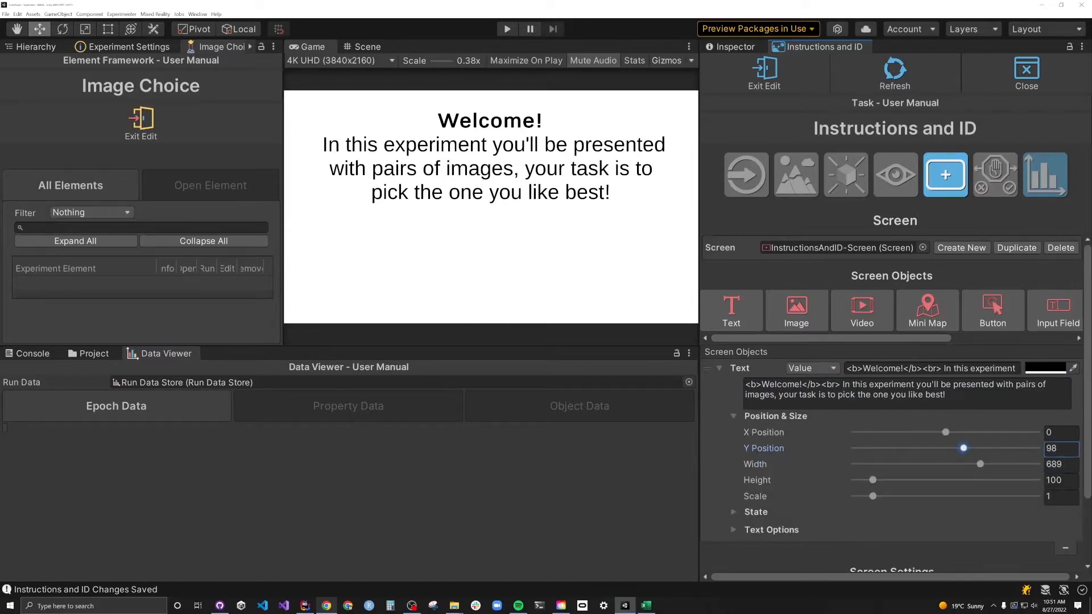
pyautogui.click(719, 368)
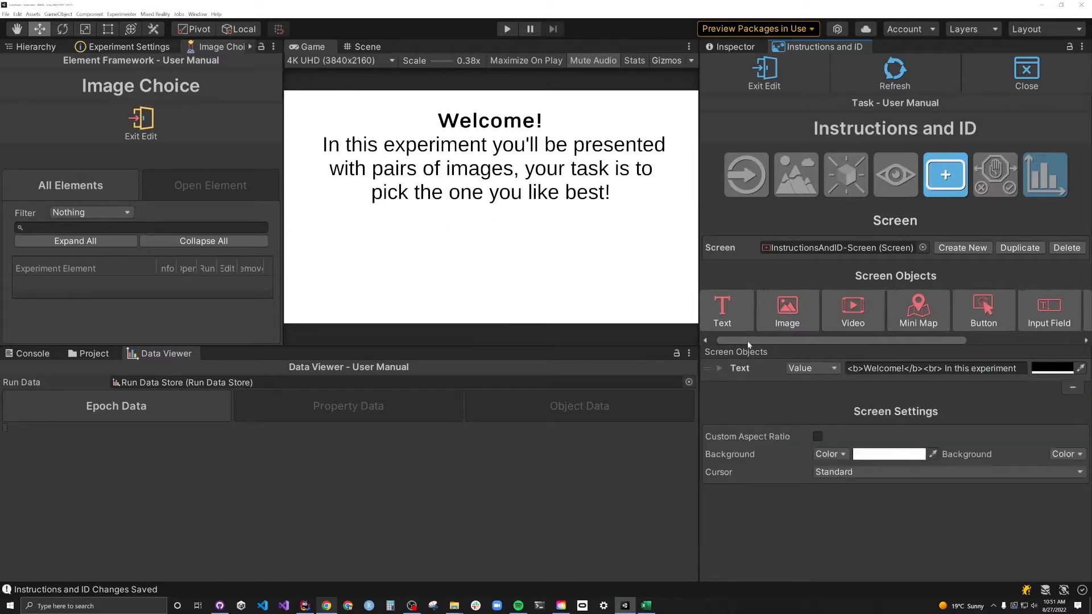
pyautogui.moveTo(732, 343); pyautogui.dragTo(851, 341)
# - Add an Input Field to the welcome screen and exit screen editing
pyautogui.click(864, 307)
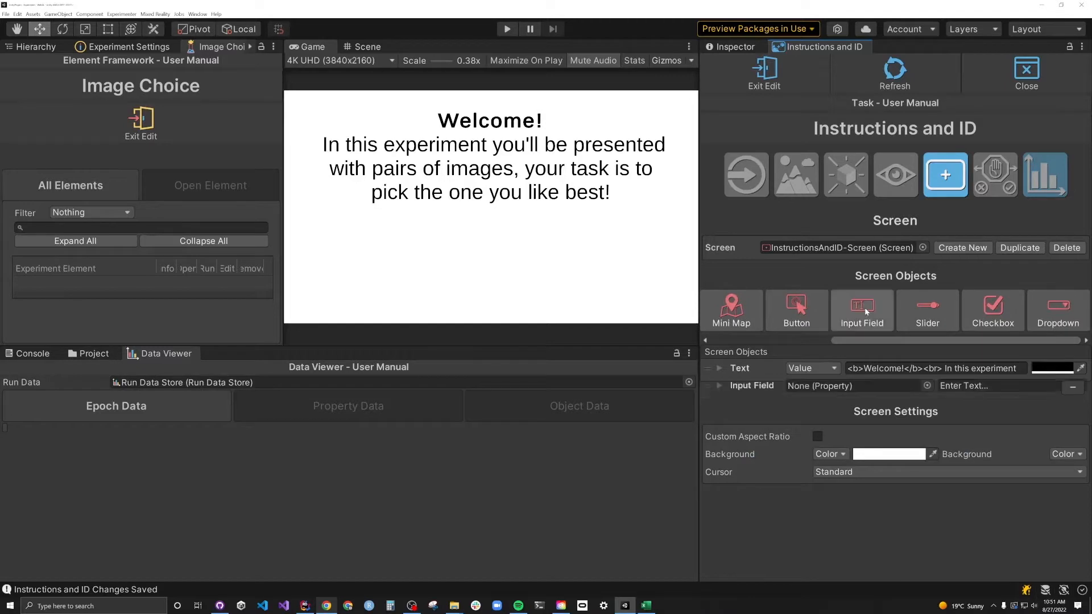
pyautogui.click(782, 387)
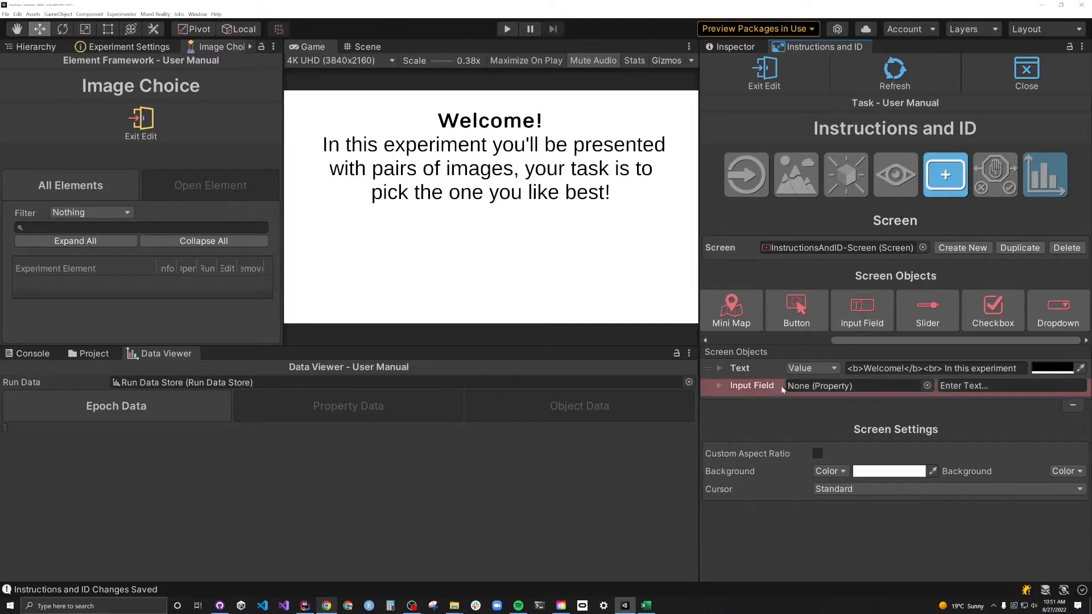
pyautogui.click(775, 76)
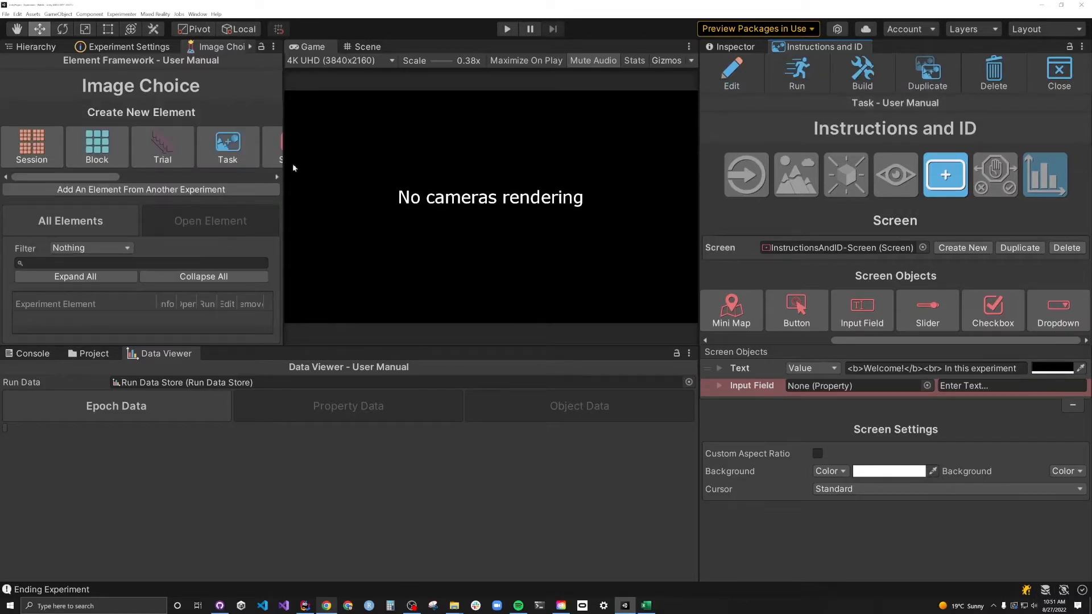
# - Create a String global property 'Participant ID' and link it to the input field
pyautogui.moveTo(105, 177); pyautogui.dragTo(256, 179)
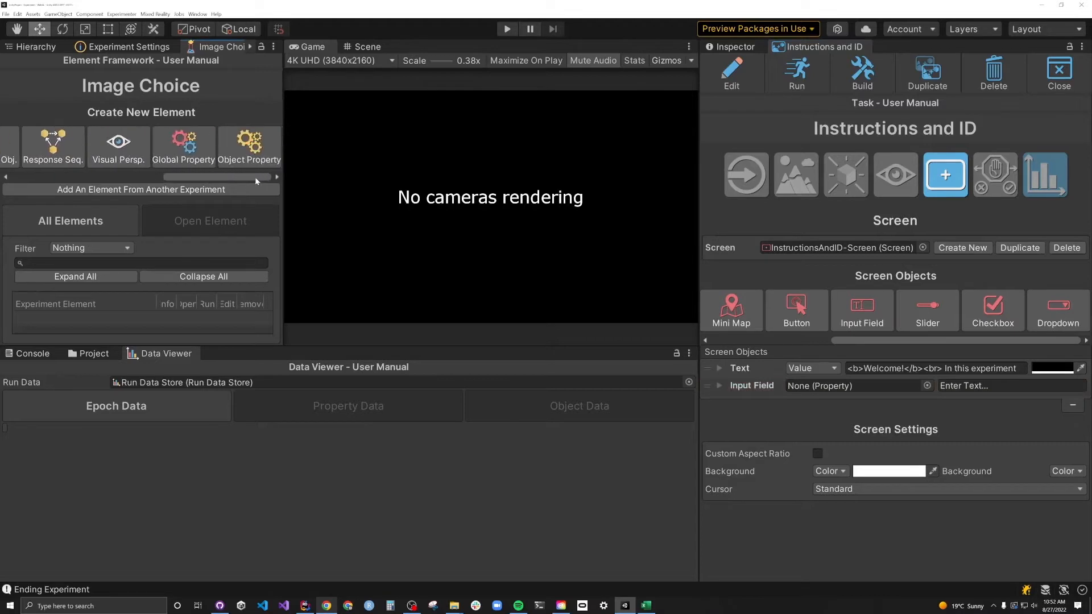
pyautogui.click(191, 147)
pyautogui.write('Partic')
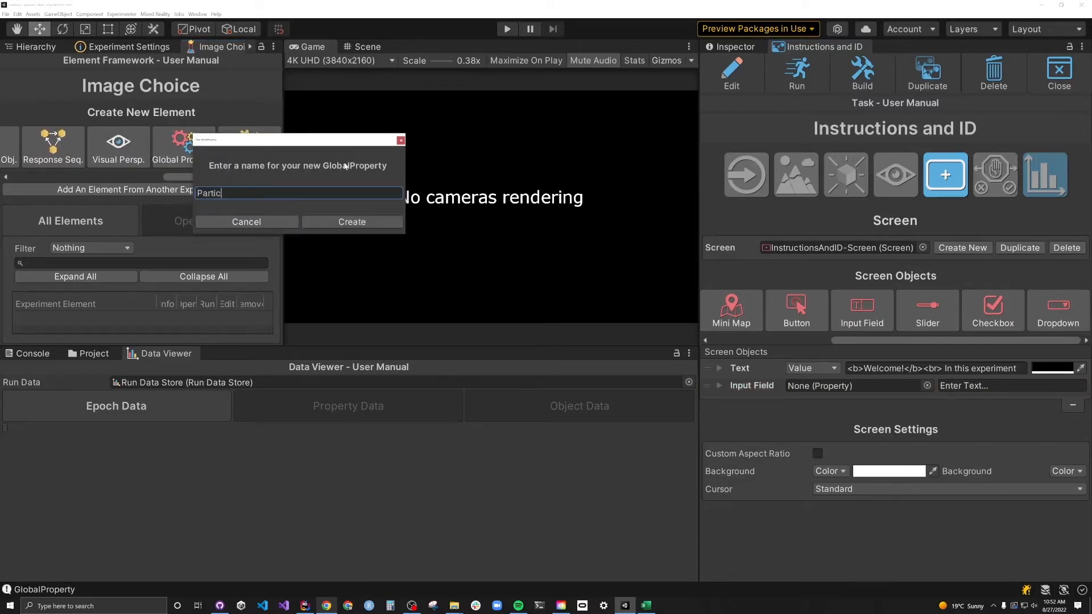
pyautogui.write('ipant ID')
pyautogui.click(352, 222)
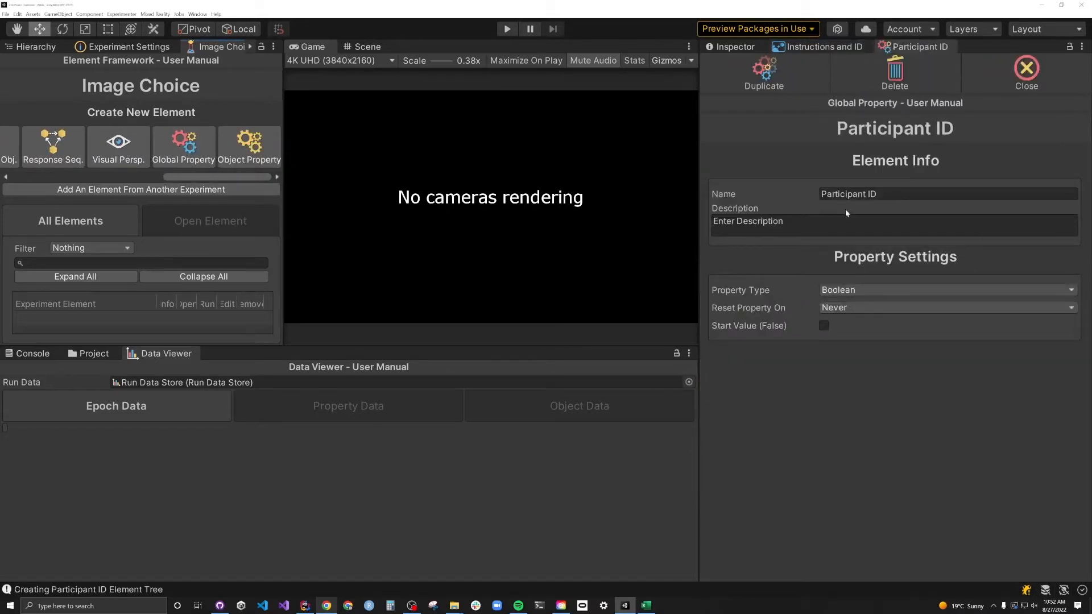
pyautogui.click(853, 290)
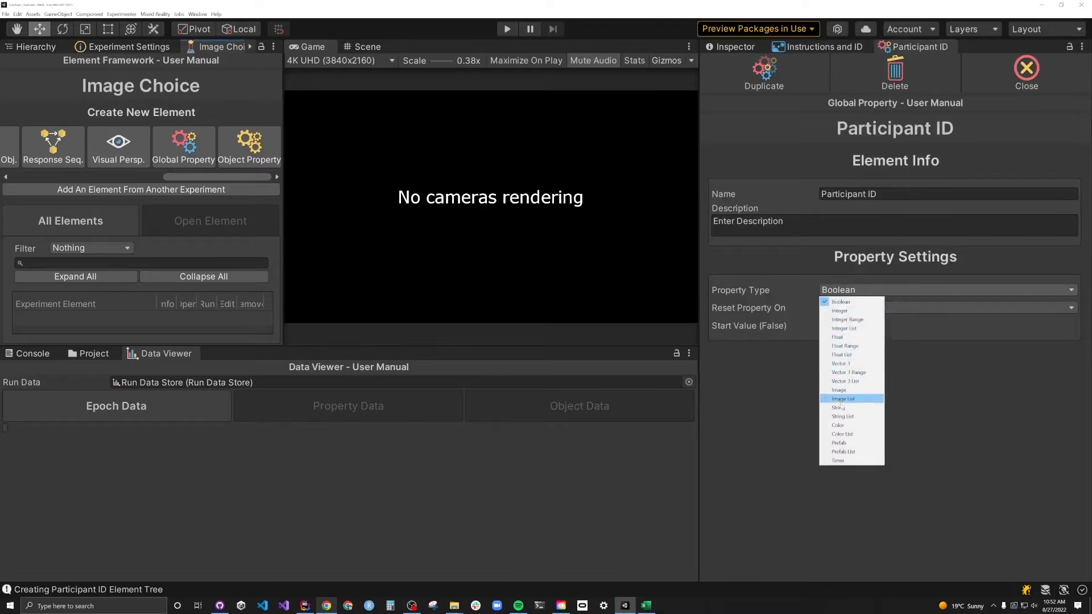
pyautogui.click(840, 406)
pyautogui.click(1025, 71)
pyautogui.click(921, 385)
pyautogui.click(916, 259)
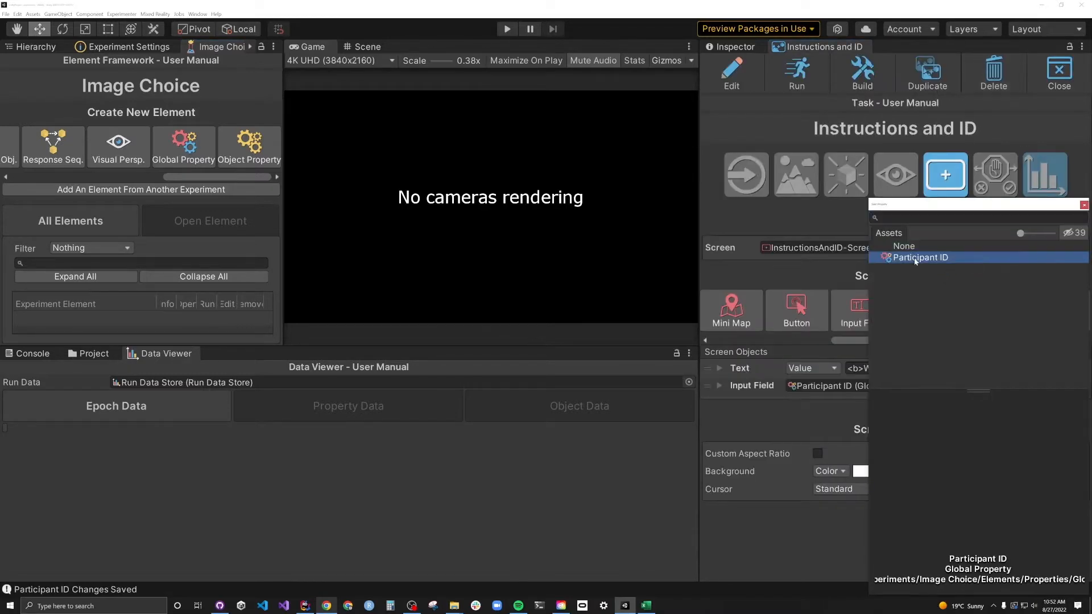
# - Move the input field to Y -78, set placeholder 'Enter Participant ID...', and add a button
pyautogui.click(731, 72)
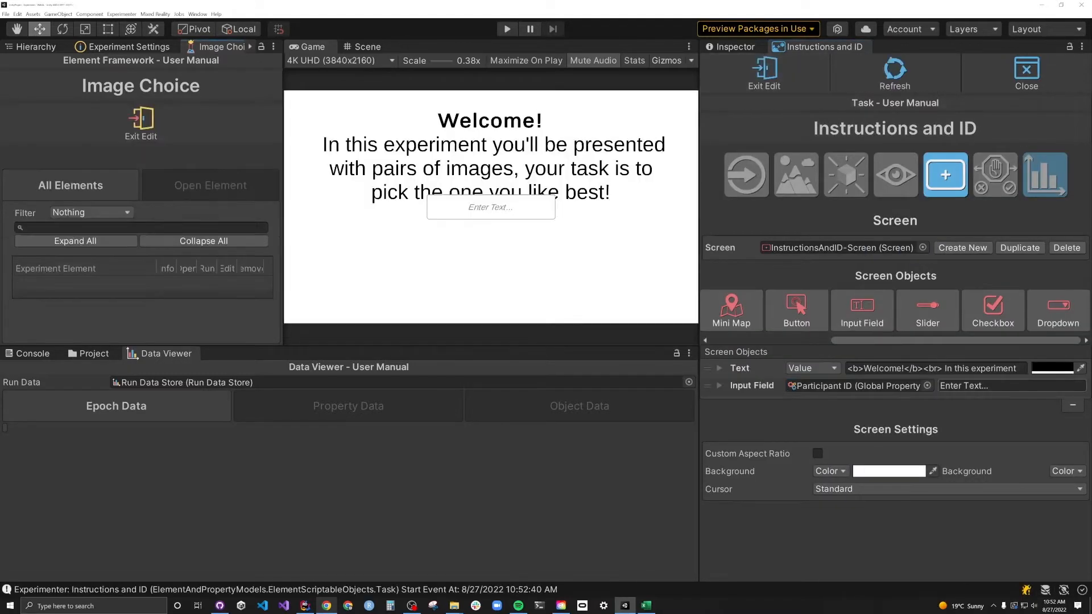
pyautogui.click(718, 384)
pyautogui.click(733, 401)
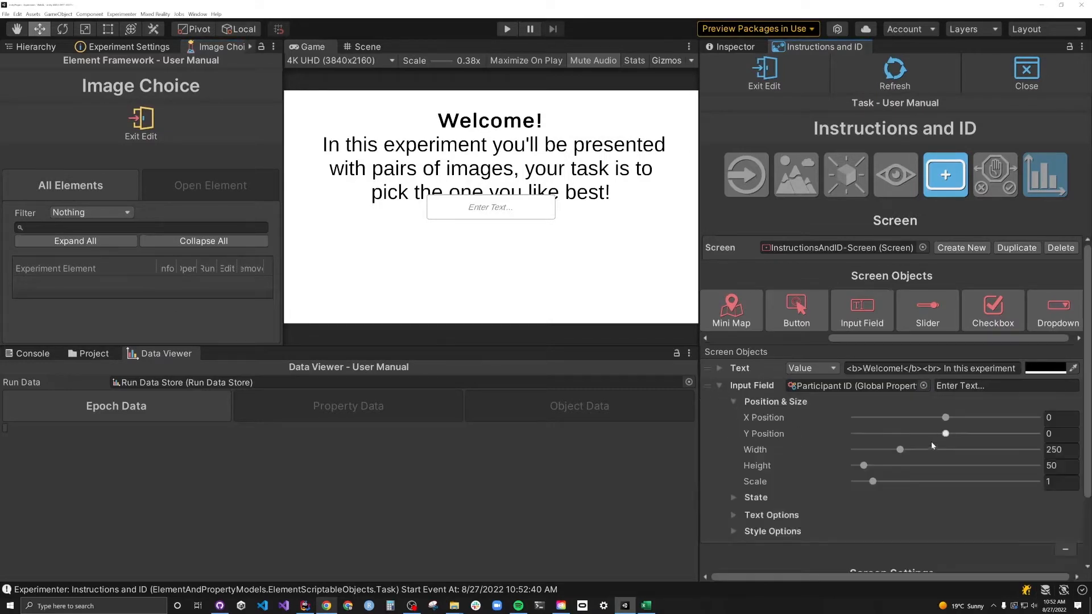
pyautogui.moveTo(946, 435); pyautogui.dragTo(931, 435)
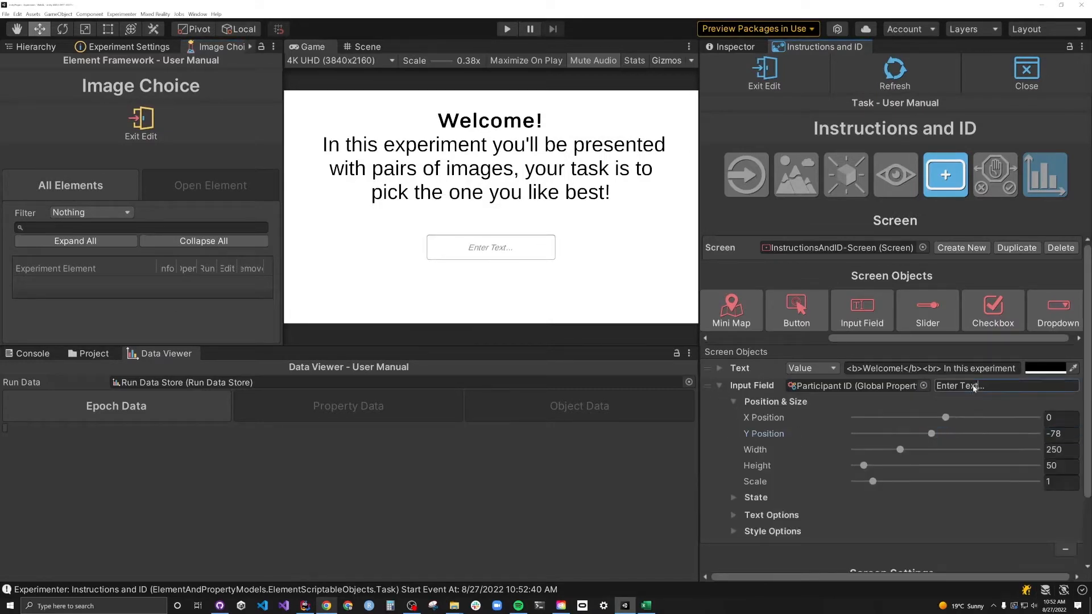
pyautogui.write('Participant ID')
pyautogui.click(797, 308)
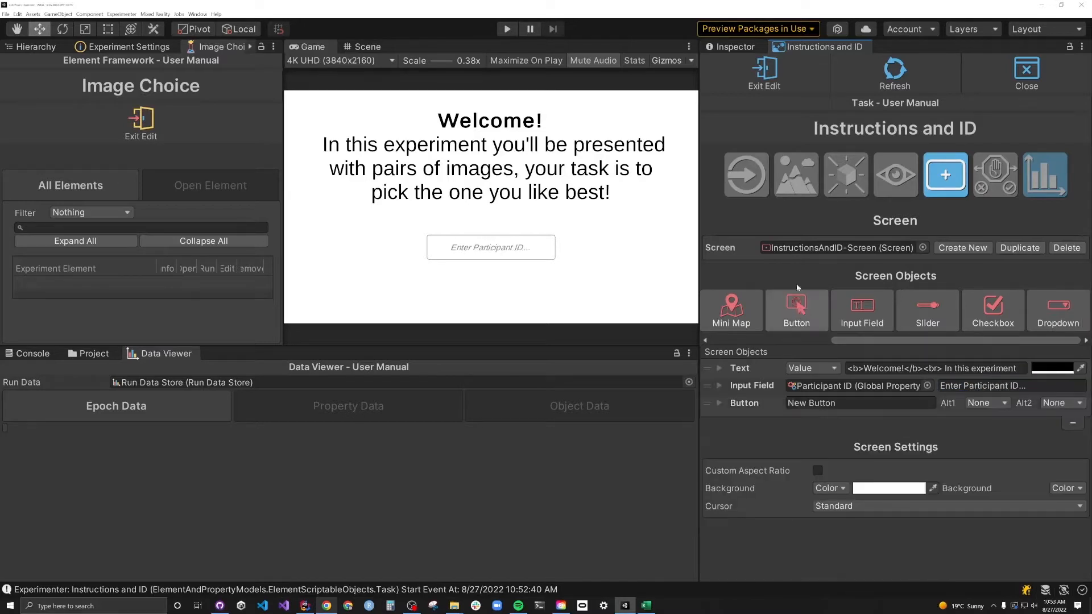
# - Move the button to Y -172 and relabel it 'Start Experiment'
pyautogui.click(895, 71)
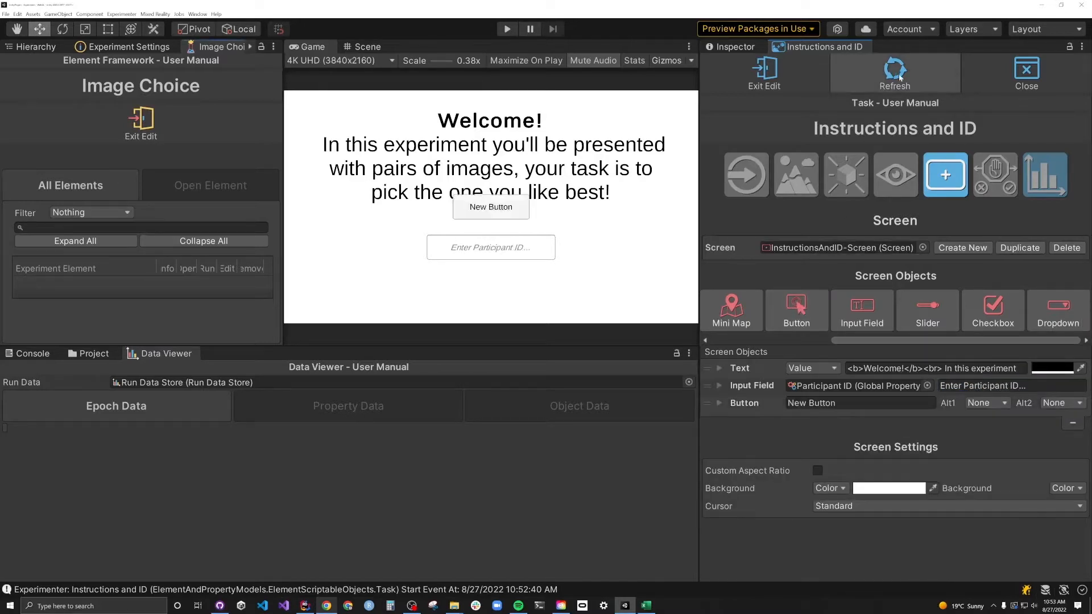
pyautogui.click(719, 402)
pyautogui.click(732, 419)
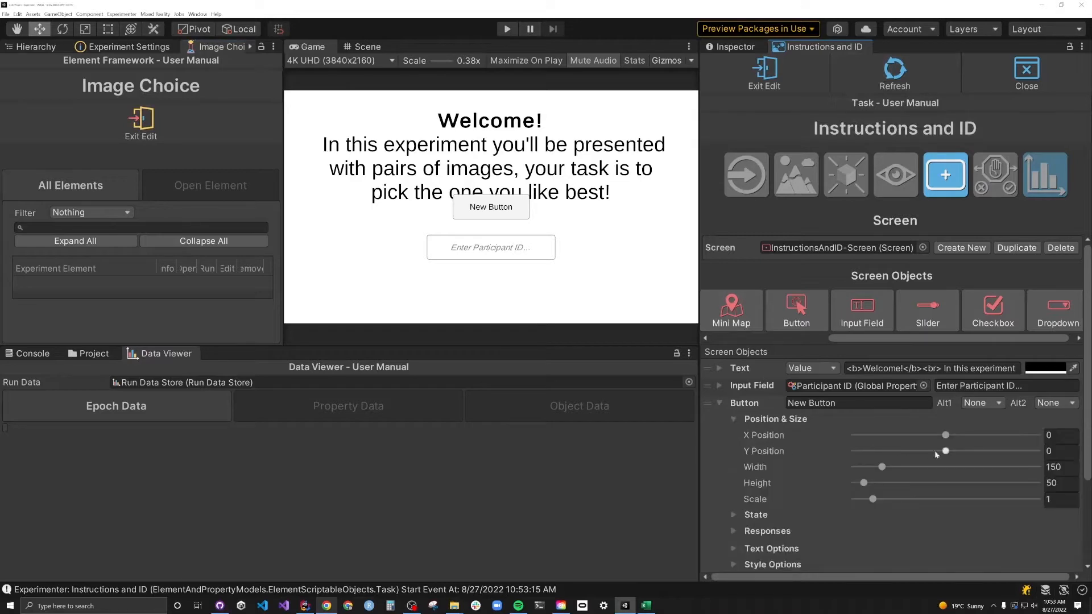
pyautogui.moveTo(945, 451); pyautogui.dragTo(914, 452)
pyautogui.click(841, 402)
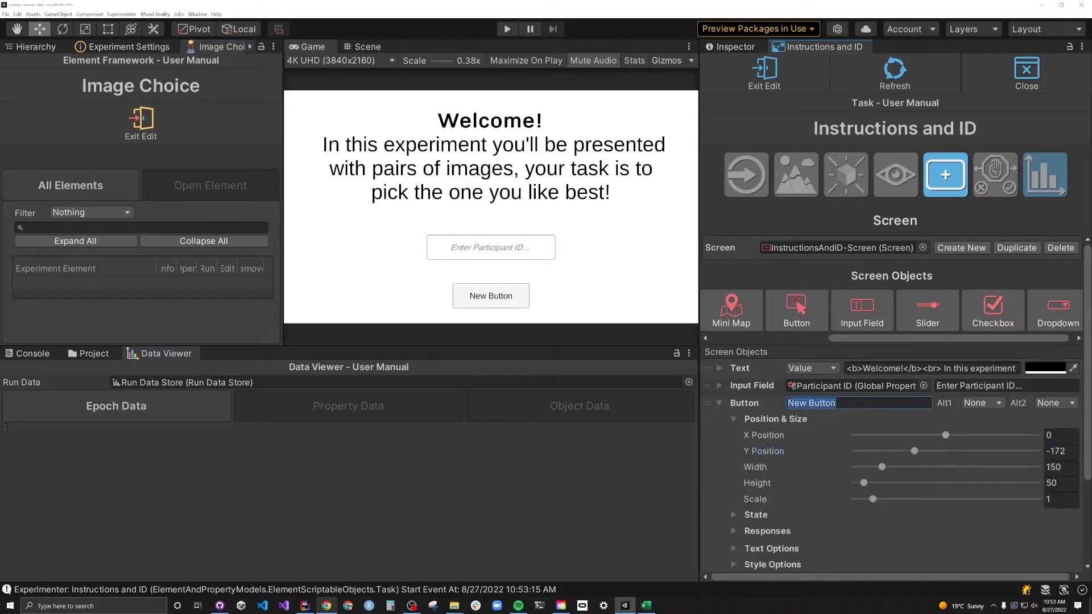
pyautogui.write('Start')
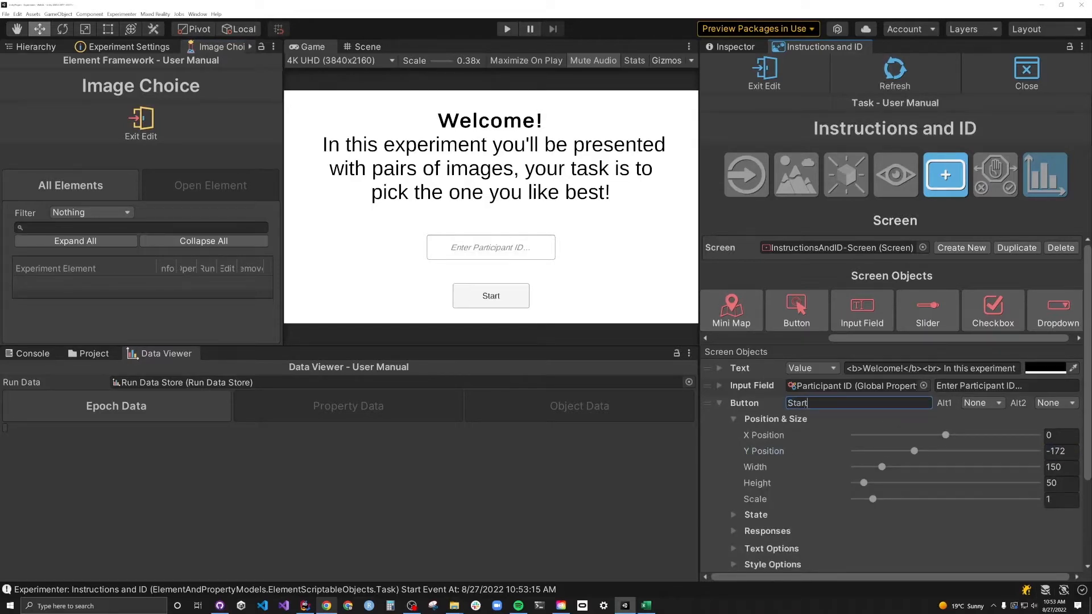
pyautogui.write(' Experiment')
# - Give the button an On Click Experiment Event response set to End Task
pyautogui.click(733, 419)
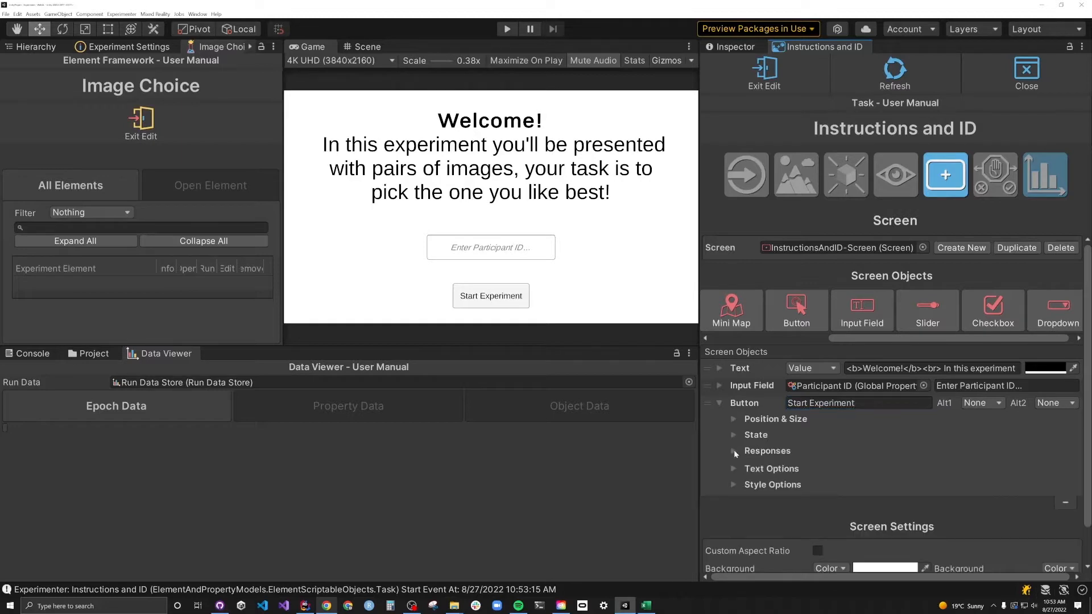
pyautogui.click(734, 451)
pyautogui.scroll(-3, 1084, 441)
pyautogui.click(1042, 417)
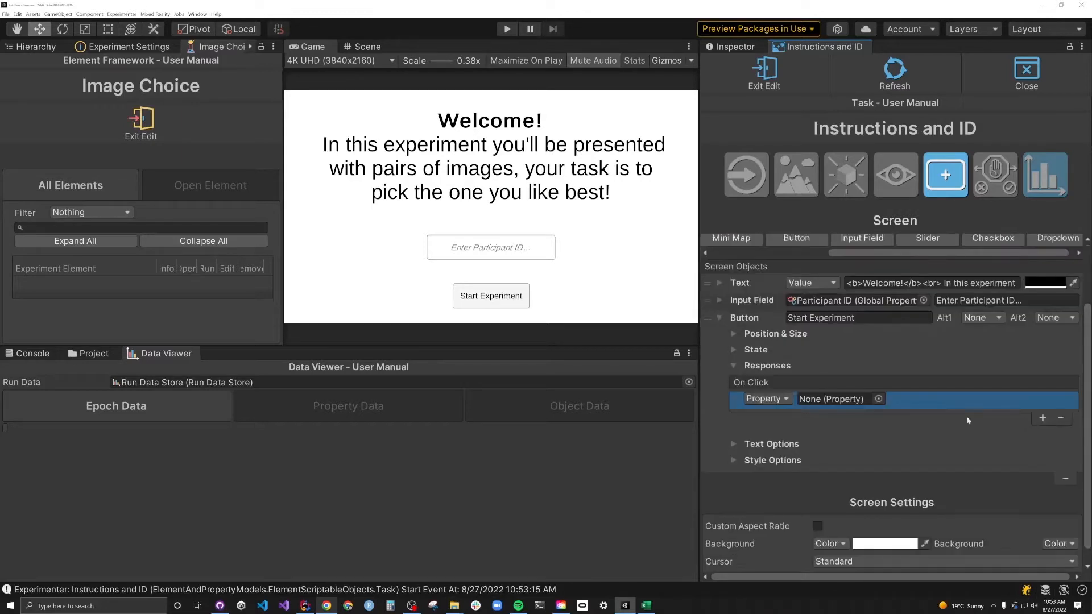
pyautogui.click(784, 399)
pyautogui.click(785, 446)
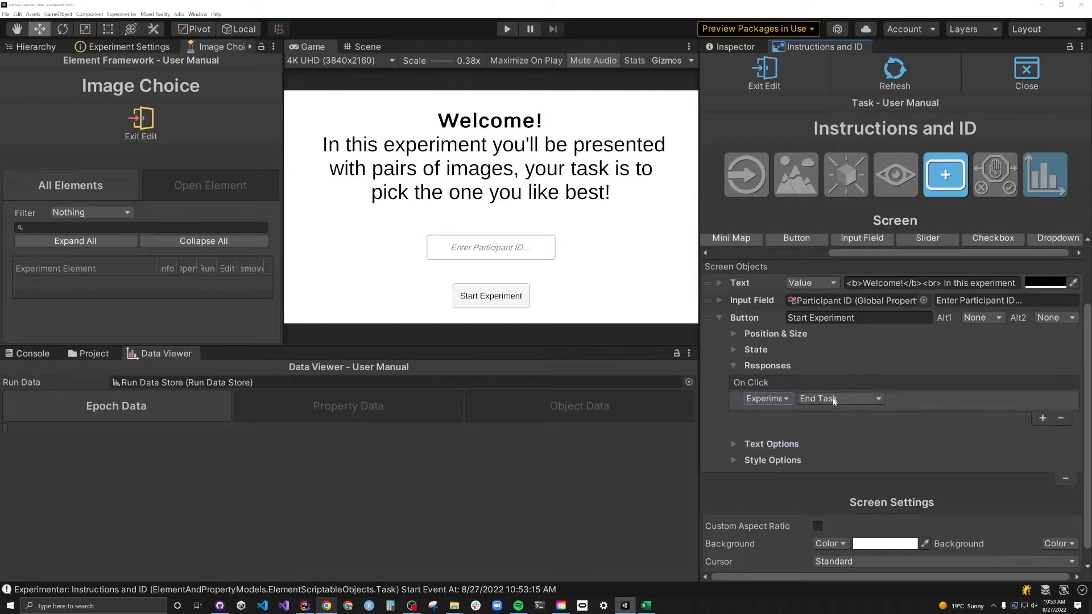
pyautogui.click(734, 365)
pyautogui.click(733, 393)
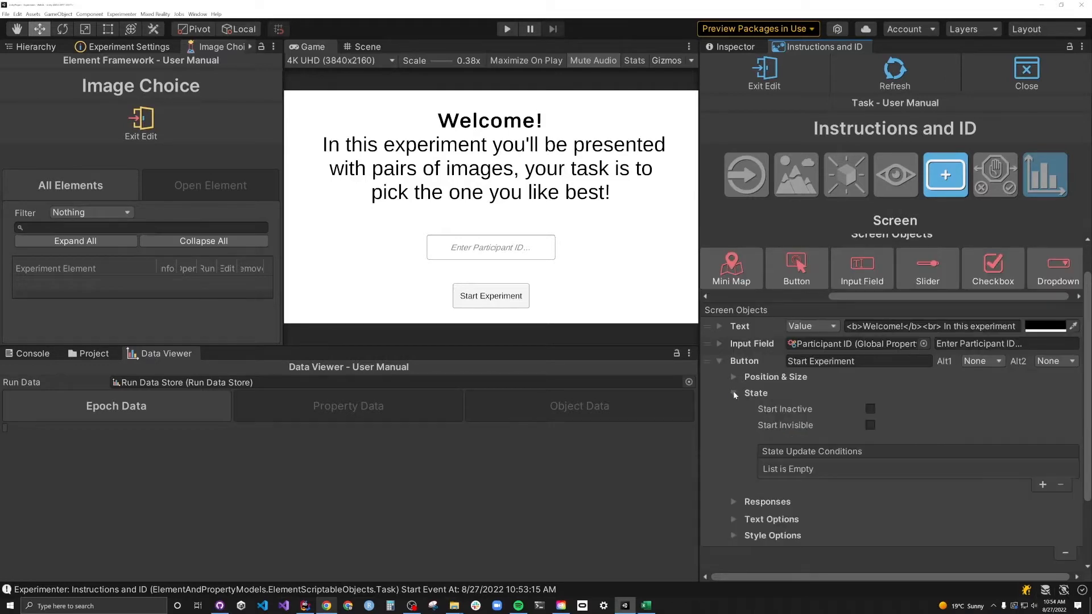
# - Make the button start inactive, with a Set Active condition when Participant ID is Not Equal To blank
pyautogui.click(870, 409)
pyautogui.click(1043, 485)
pyautogui.moveTo(698, 450); pyautogui.dragTo(515, 450)
pyautogui.click(602, 467)
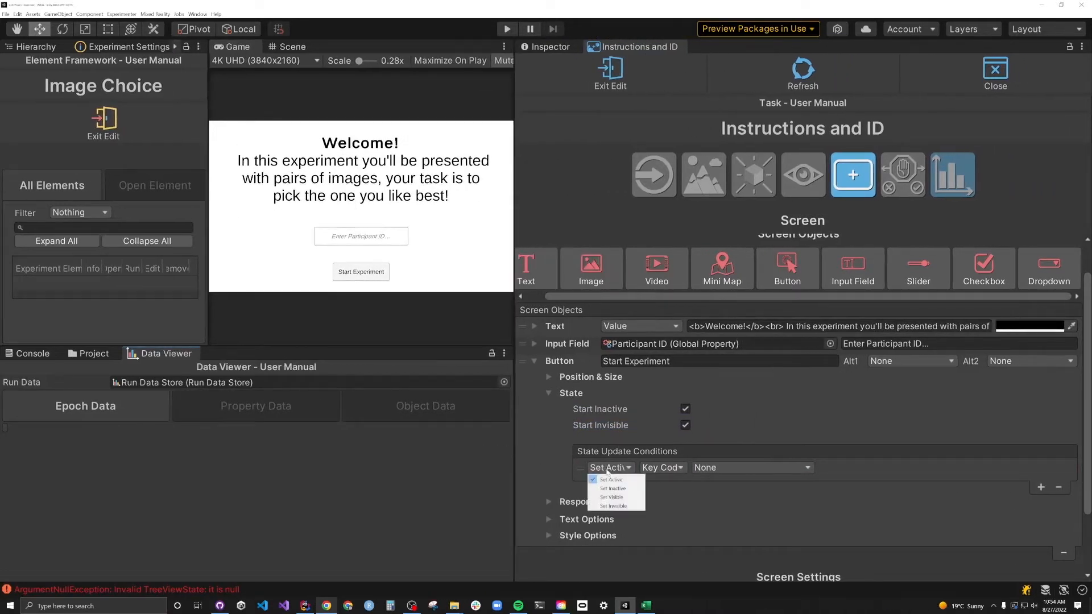
pyautogui.click(611, 479)
pyautogui.click(663, 468)
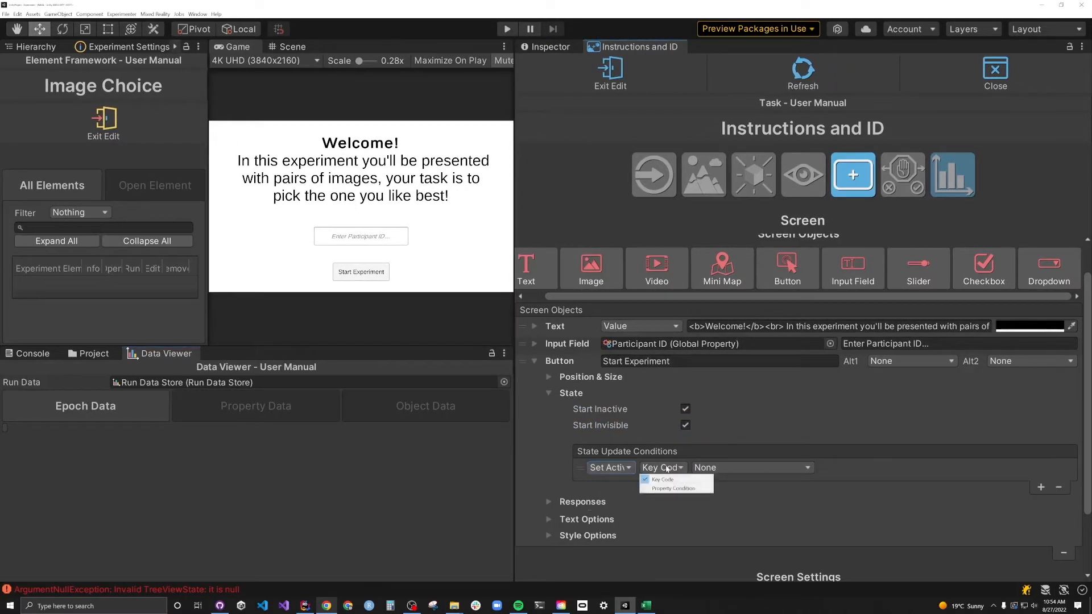
pyautogui.click(659, 488)
pyautogui.click(807, 467)
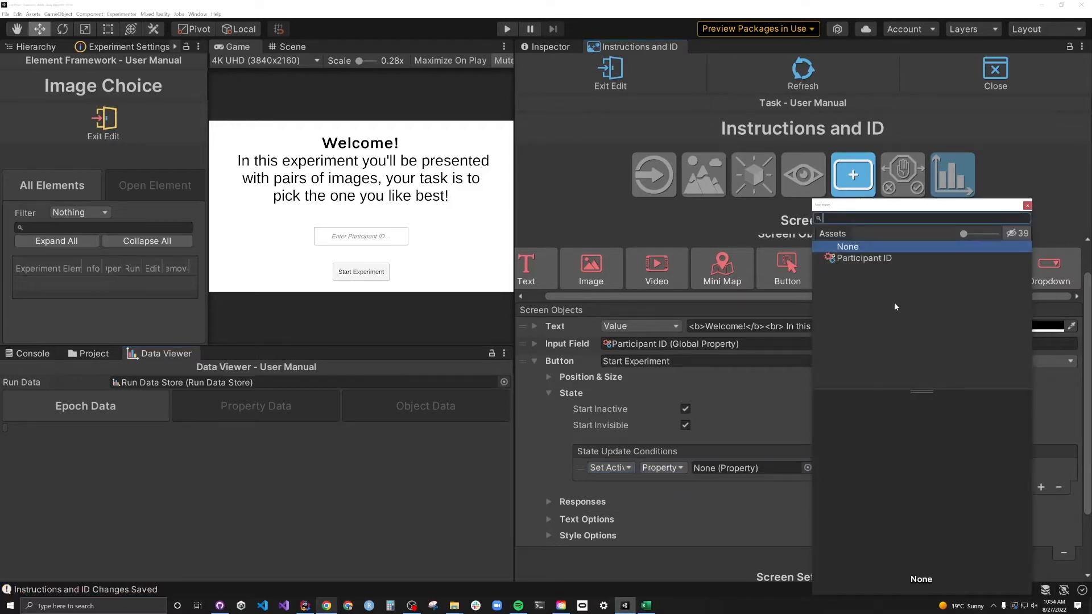
pyautogui.doubleClick(867, 257)
pyautogui.click(846, 467)
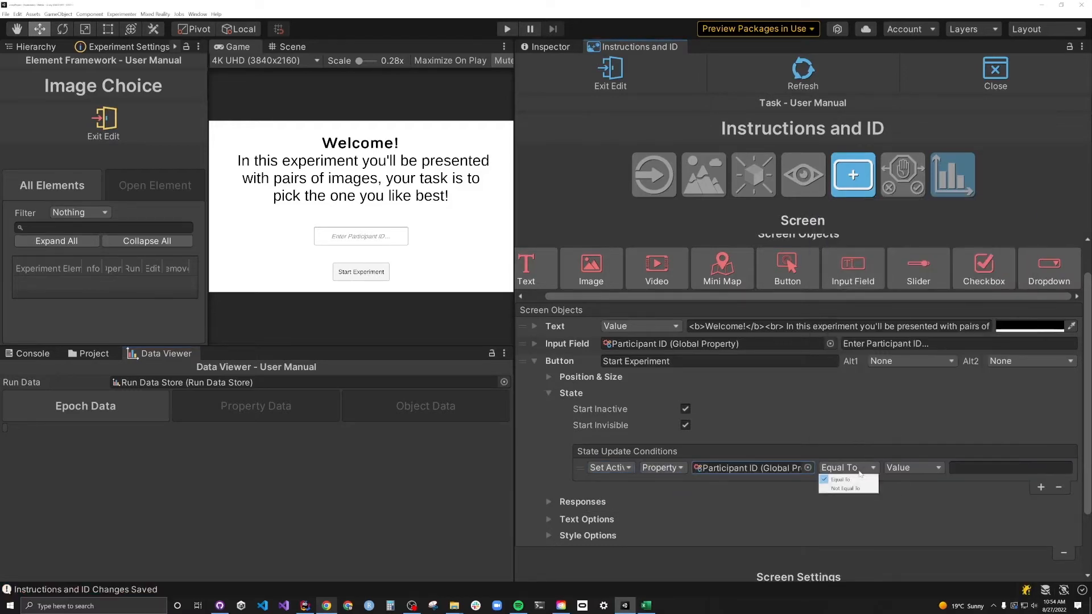
pyautogui.click(841, 489)
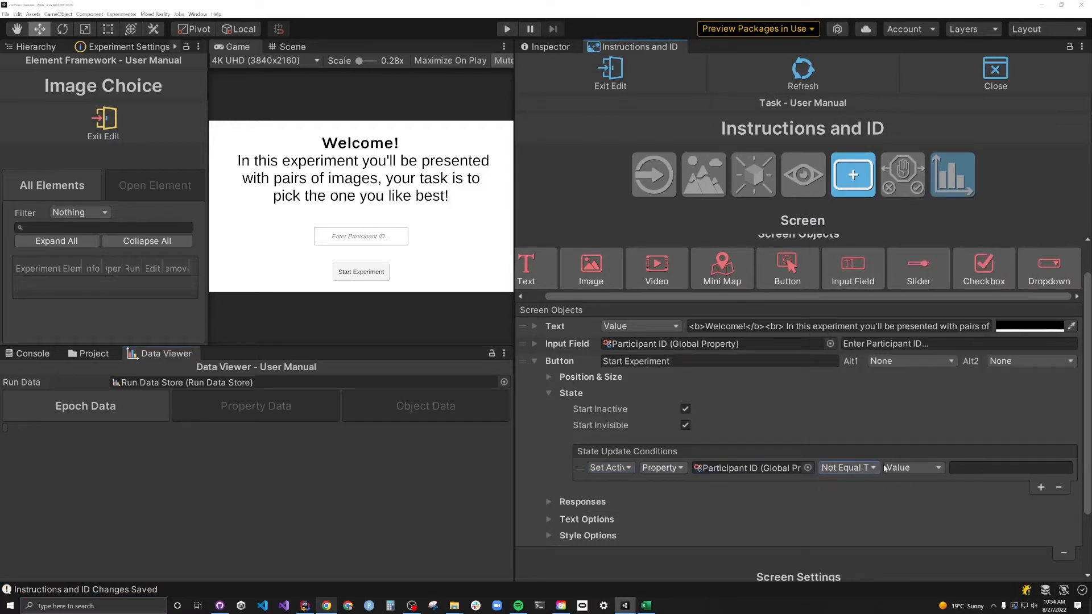
# - Add a second state update condition set to Set Visible
pyautogui.click(1040, 488)
pyautogui.click(609, 484)
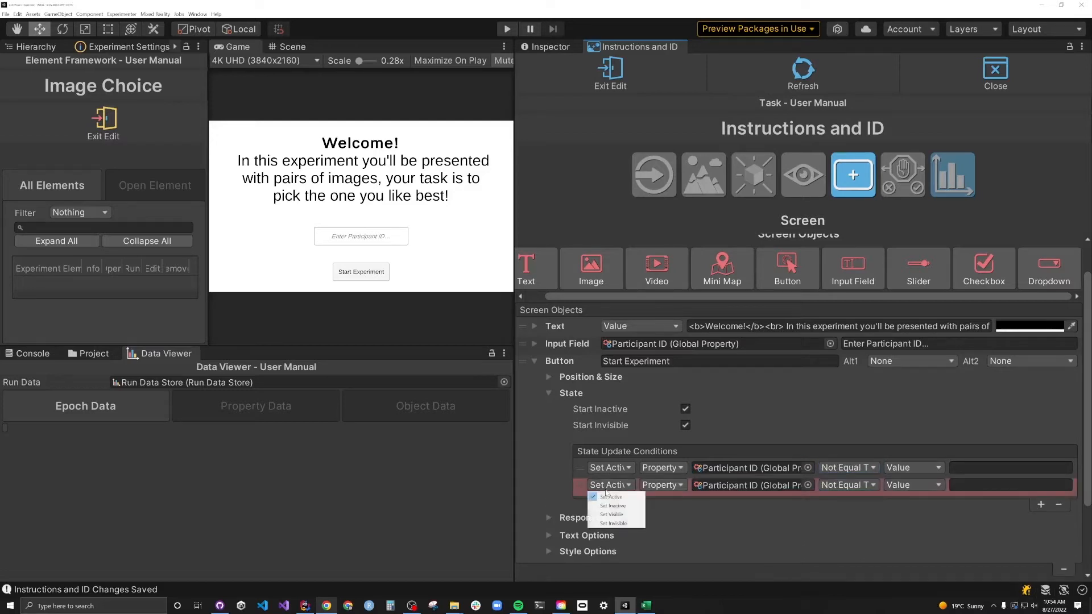
pyautogui.click(617, 516)
# - Run the experiment, type a participant ID, and enlarge the Data Viewer below the Game view
pyautogui.hotkey('ctrl', 'p')
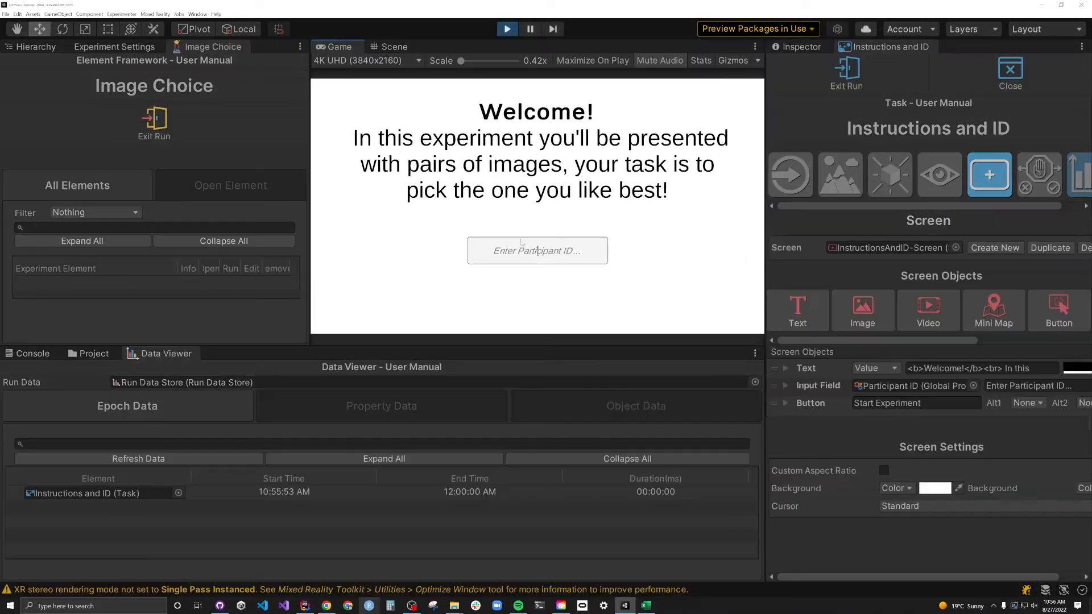
pyautogui.write('SilicoLabs')
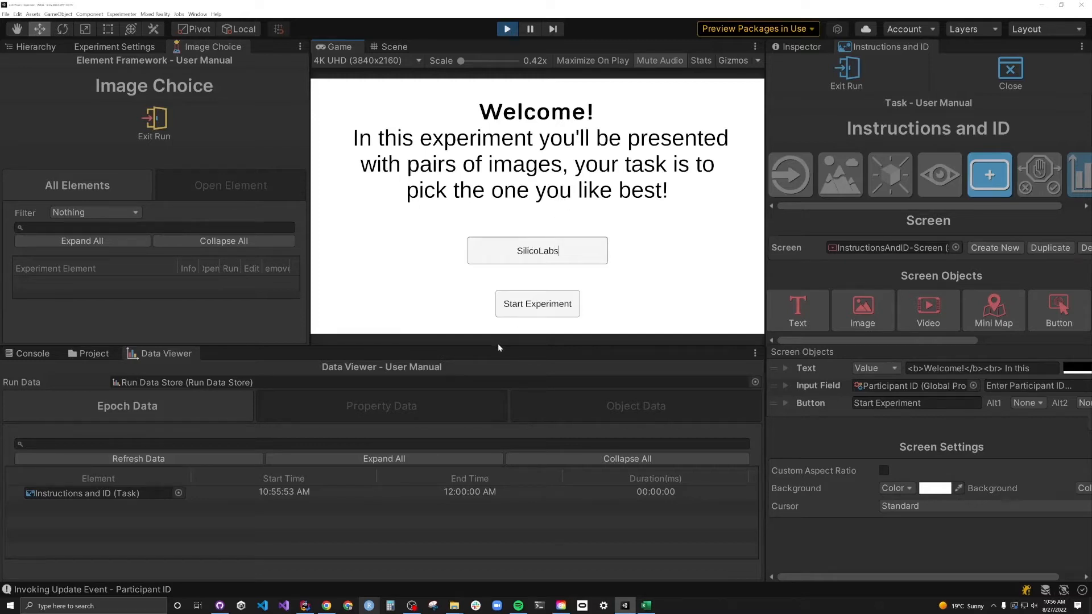
pyautogui.moveTo(499, 347); pyautogui.dragTo(482, 267)
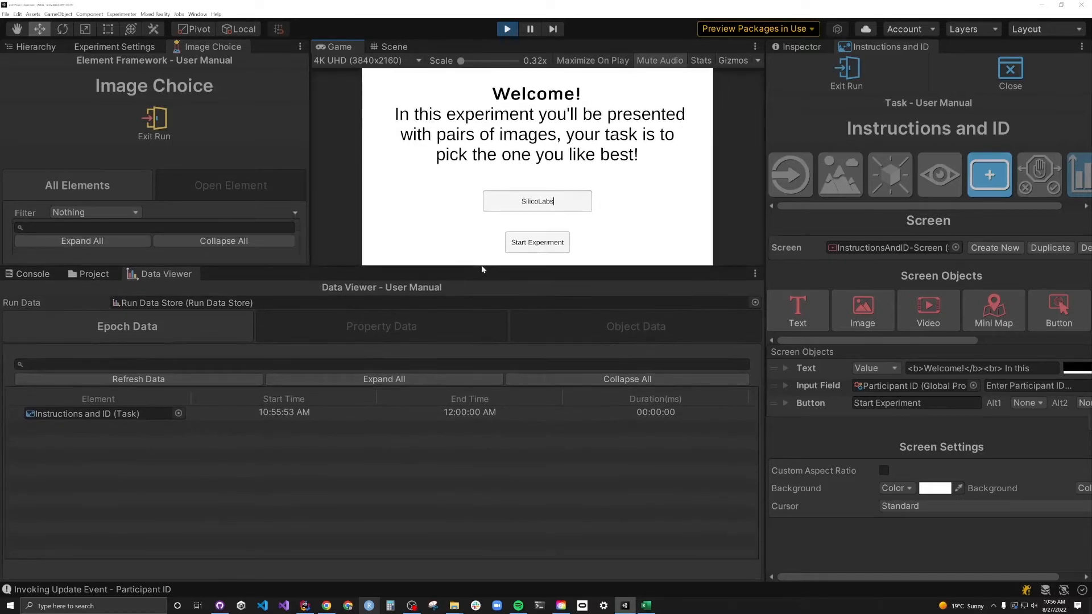
# - Inspect the recorded Participant ID updates in Property Data, then click Start Experiment to end the run
pyautogui.click(379, 326)
pyautogui.click(12, 412)
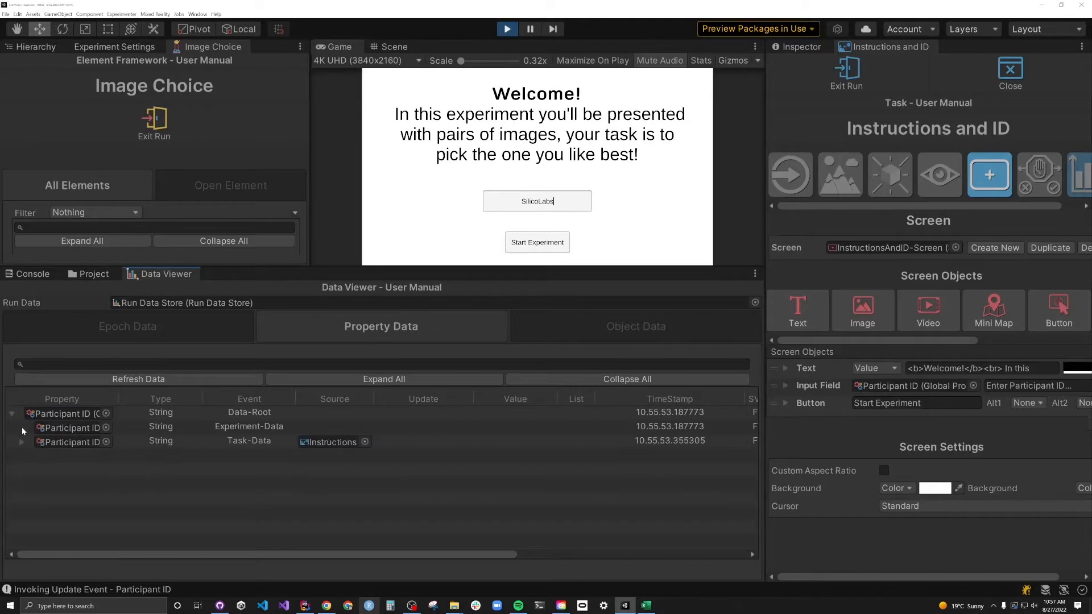
pyautogui.click(22, 442)
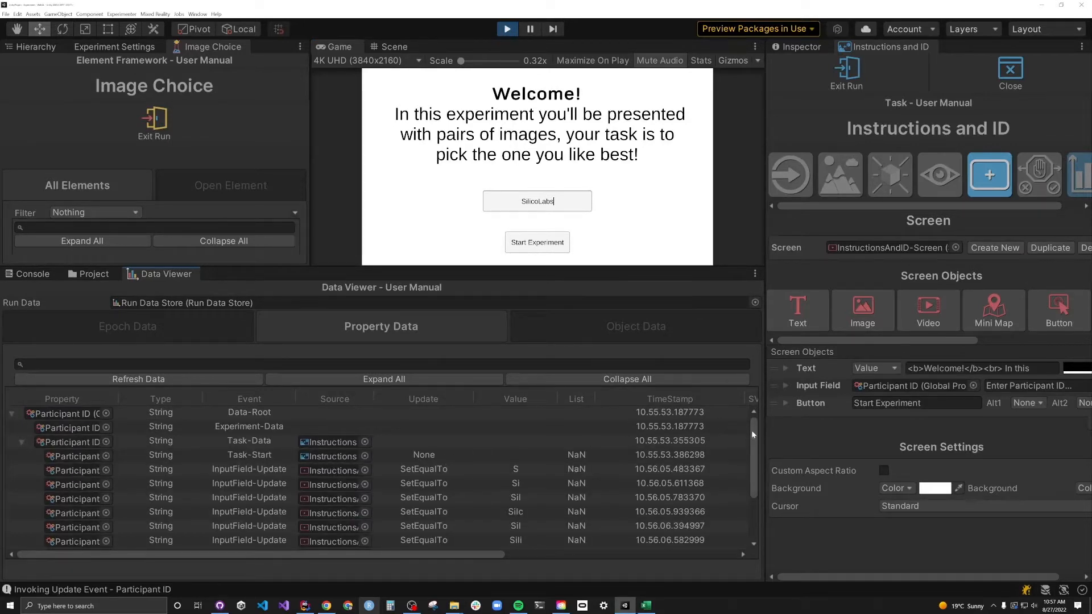
pyautogui.moveTo(752, 430); pyautogui.dragTo(747, 489)
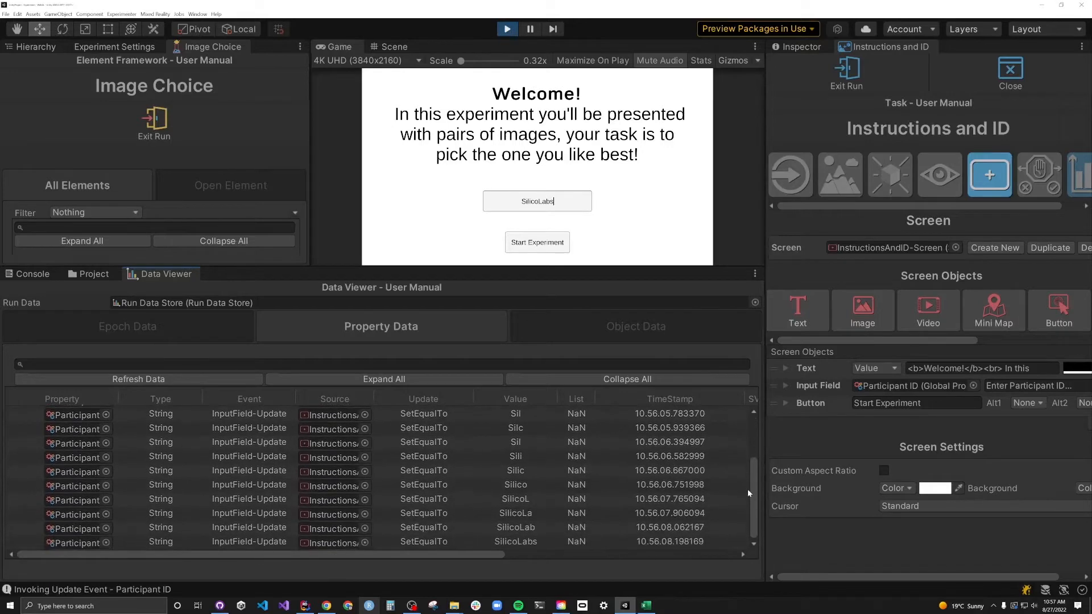
pyautogui.click(536, 385)
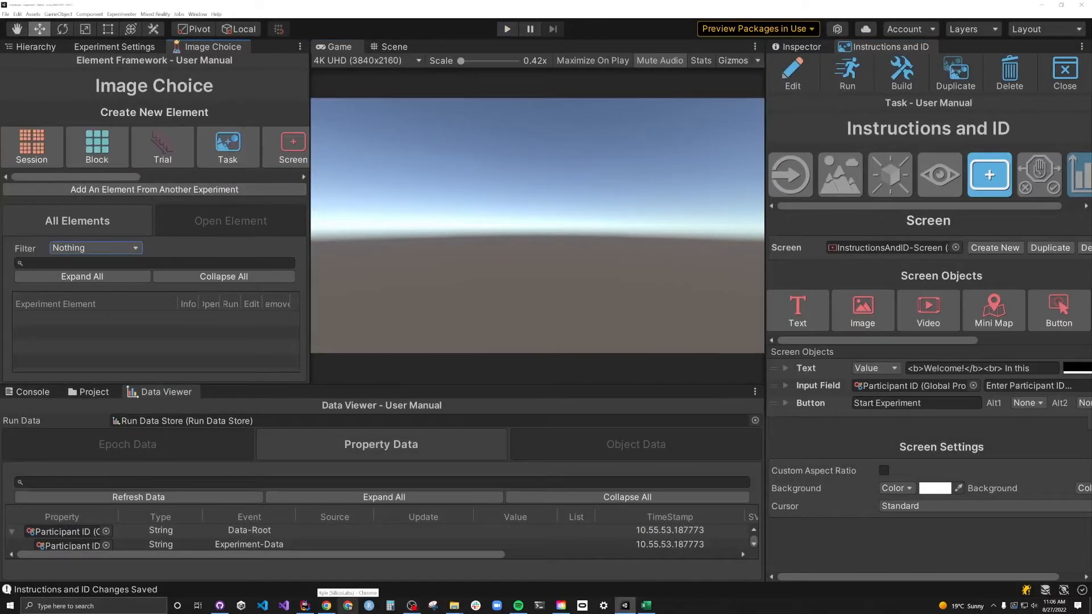
# - Filter the element list to Tasks and Properties and check the Participant ID property settings
pyautogui.click(96, 248)
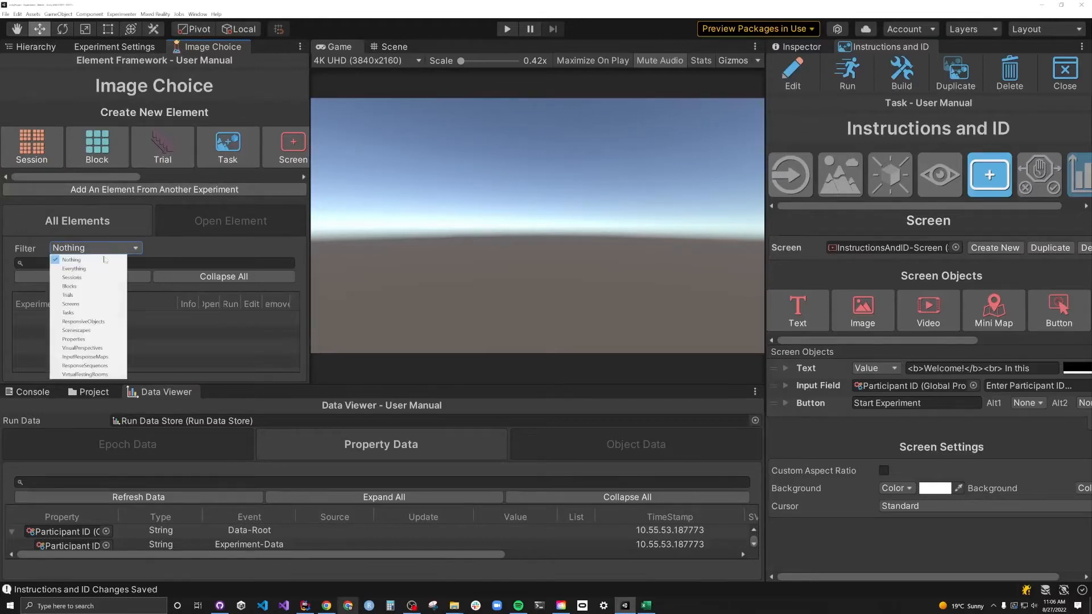
pyautogui.click(69, 312)
pyautogui.click(74, 248)
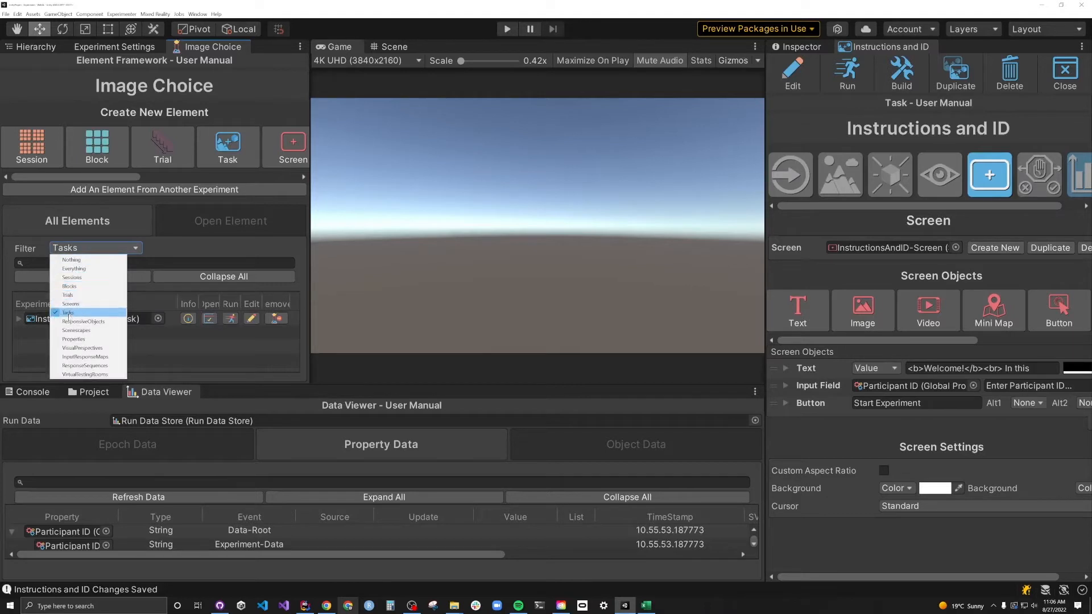
pyautogui.click(73, 339)
pyautogui.click(72, 335)
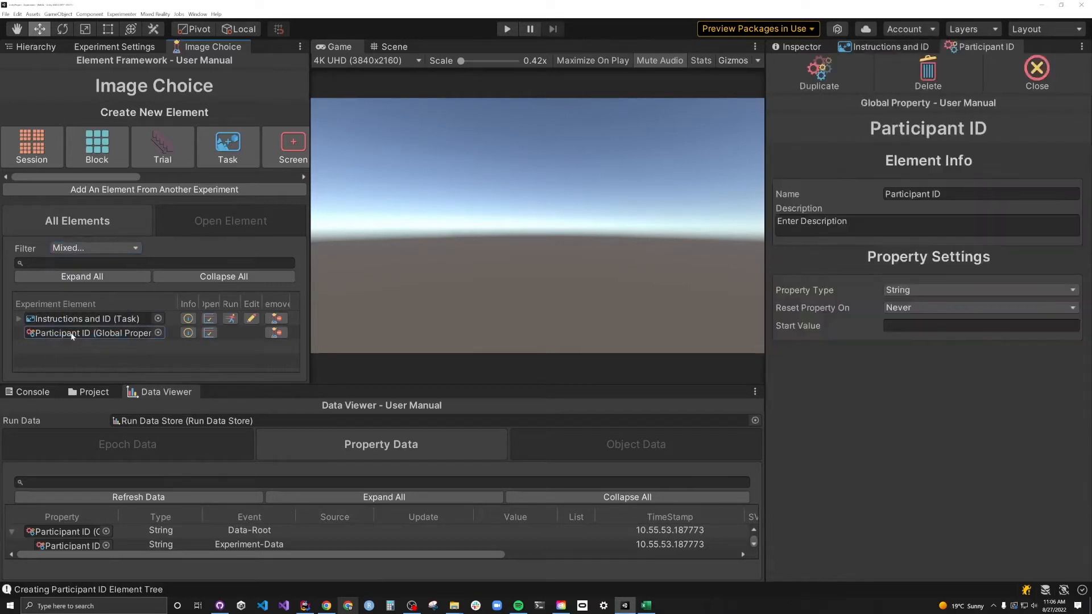
pyautogui.click(1036, 69)
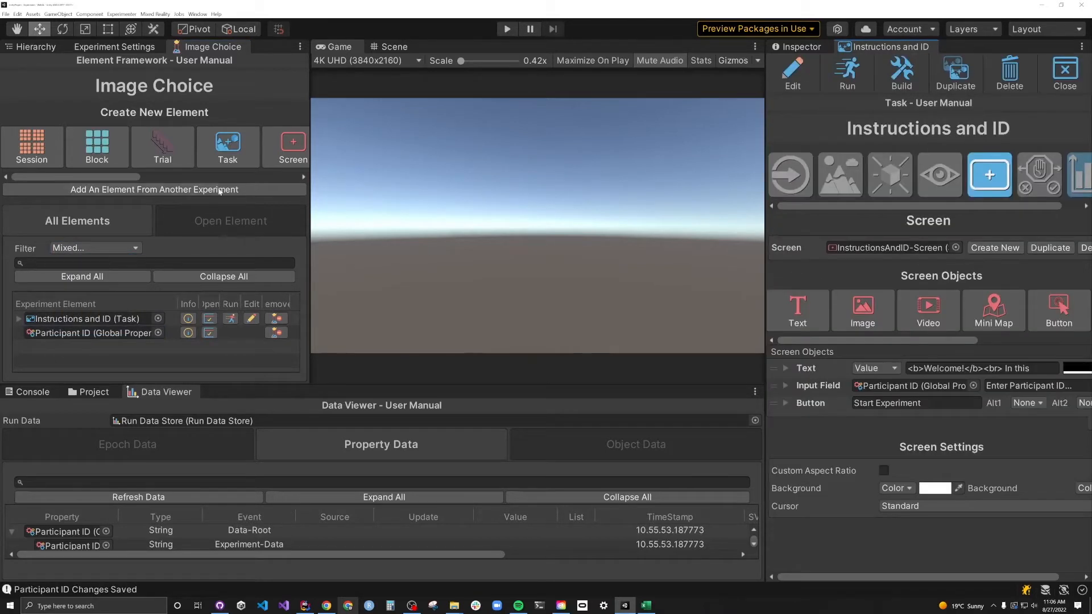
# - Add an 'Image Choice Task' and give it a screen
pyautogui.click(246, 147)
pyautogui.write('Image Choice')
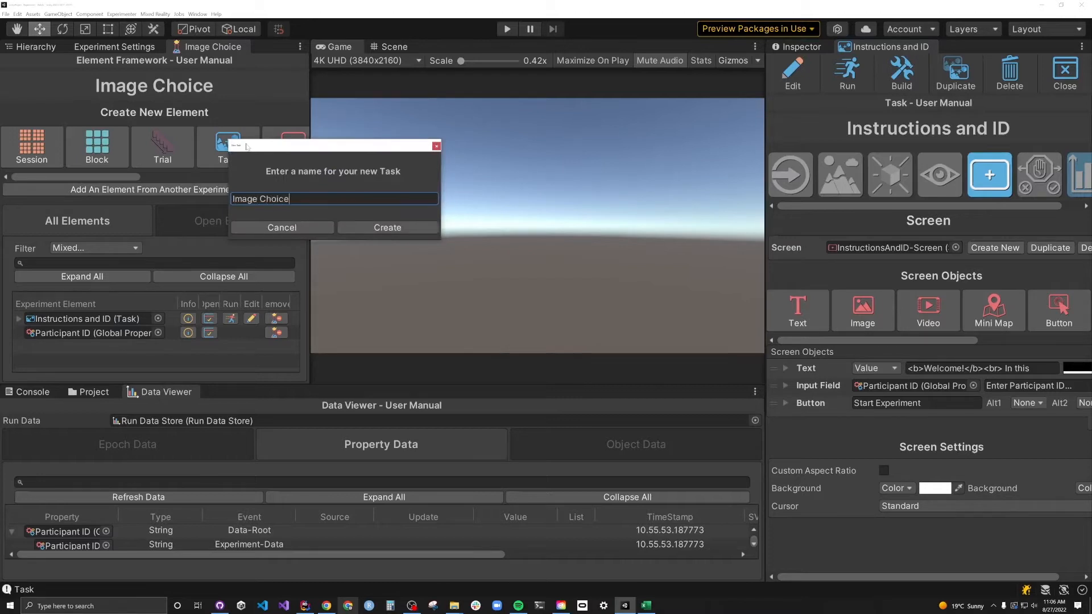
pyautogui.write(' Task')
pyautogui.click(384, 227)
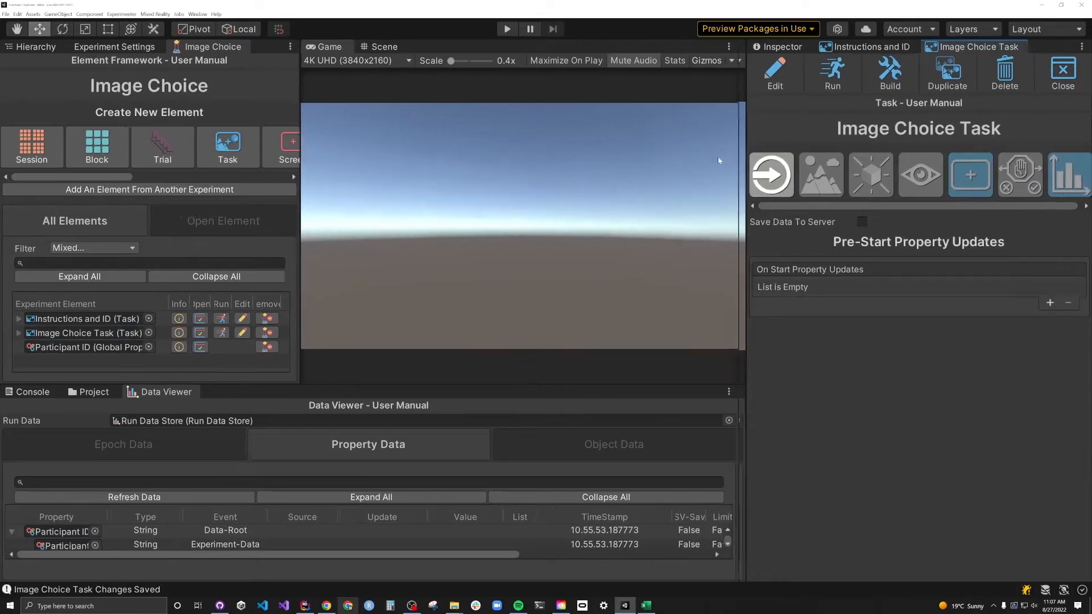
pyautogui.moveTo(743, 160); pyautogui.dragTo(638, 160)
pyautogui.click(913, 181)
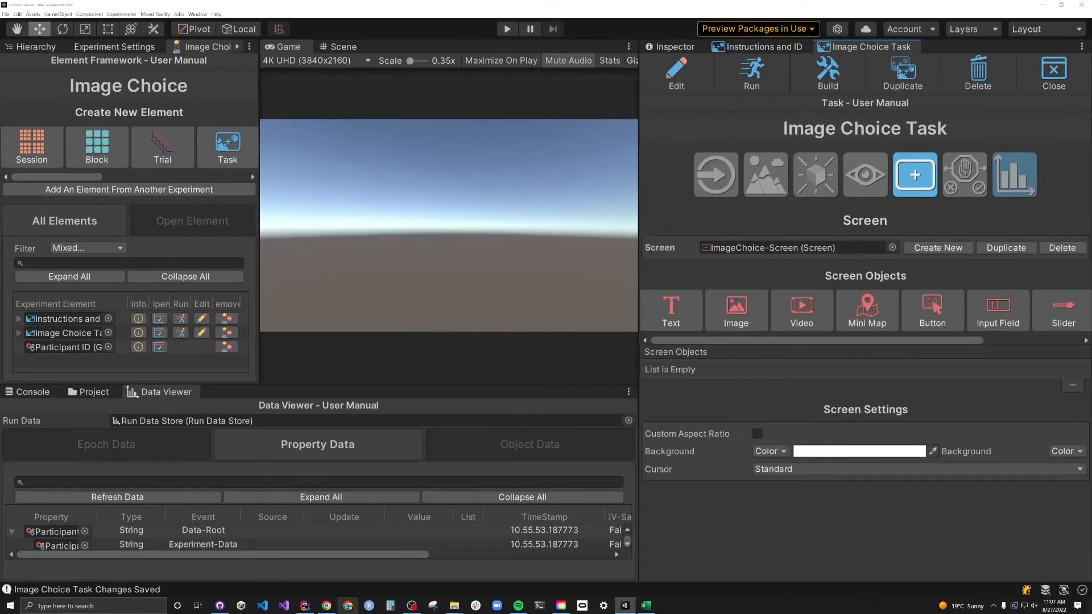
# - Copy the 59 transparent-background object PNGs into the Image Choice Stimuli > Images folder
pyautogui.moveTo(354, 386); pyautogui.dragTo(354, 283)
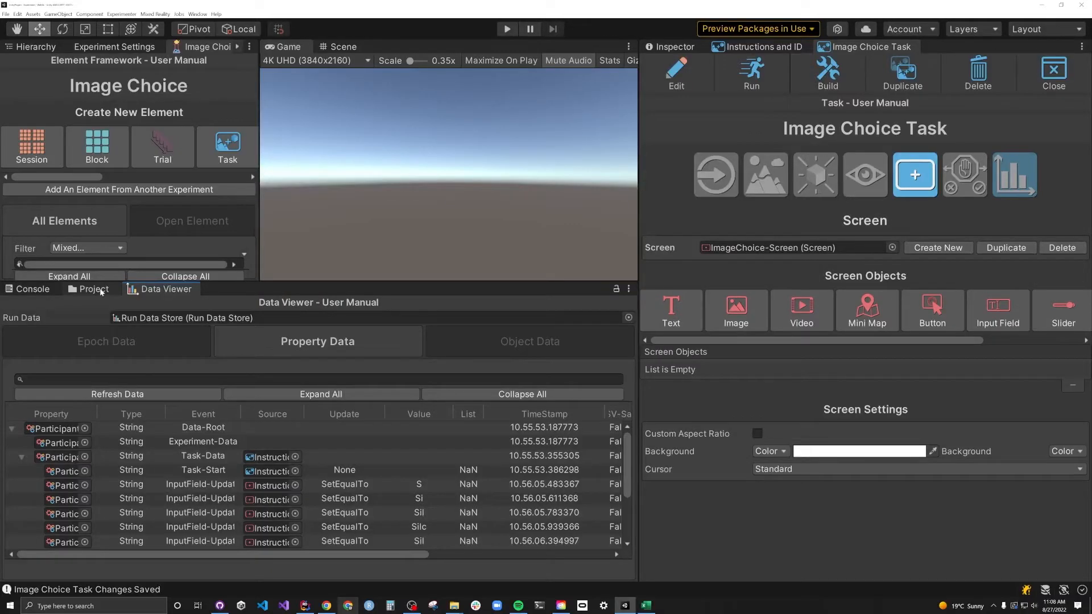
pyautogui.click(88, 289)
pyautogui.doubleClick(21, 337)
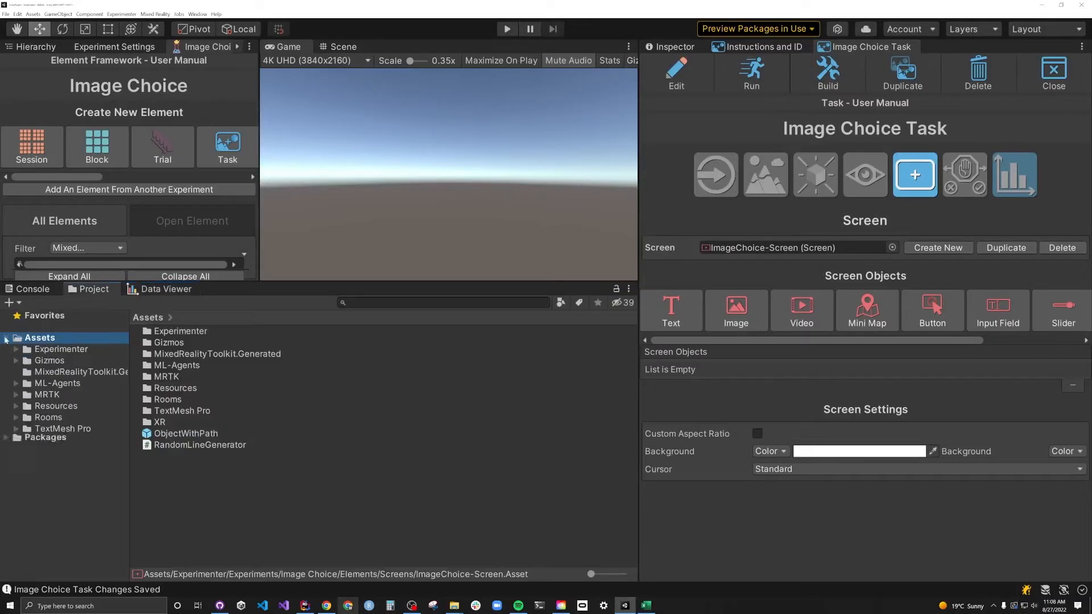
pyautogui.click(18, 350)
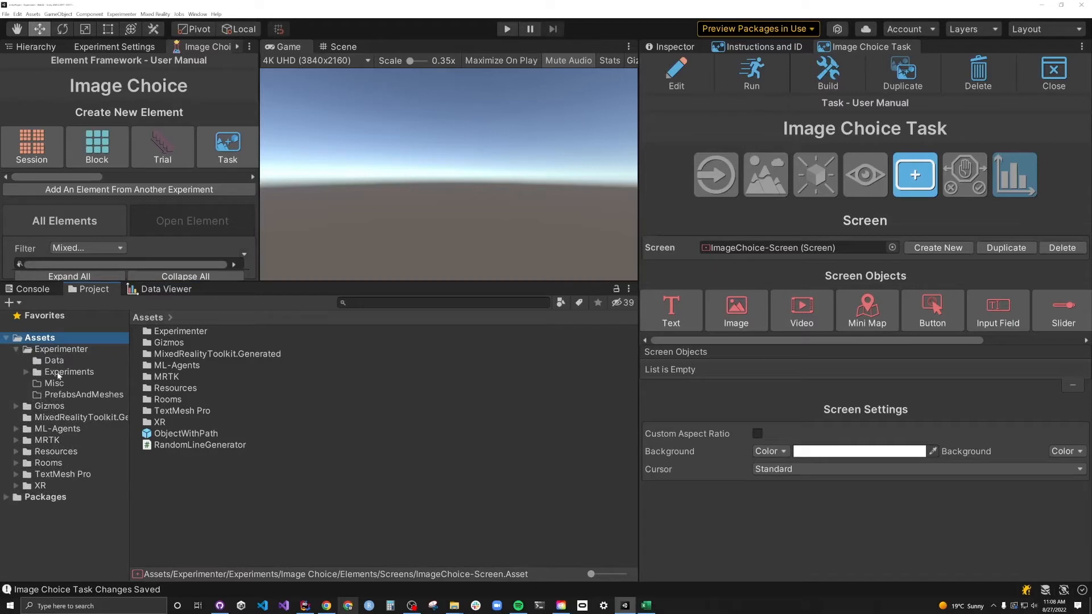
pyautogui.click(26, 372)
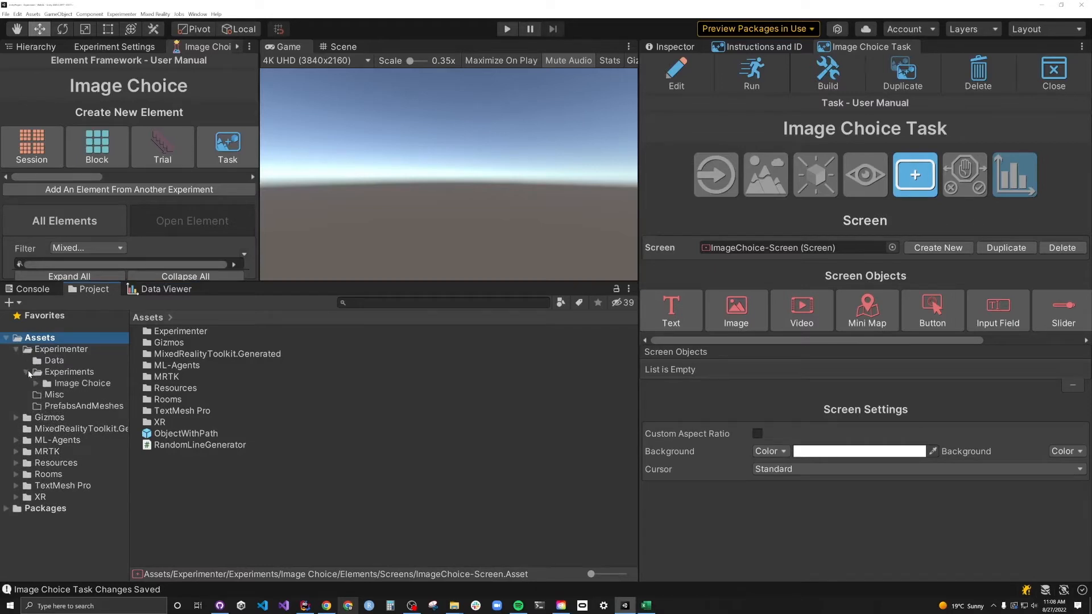
pyautogui.click(87, 385)
pyautogui.doubleClick(169, 355)
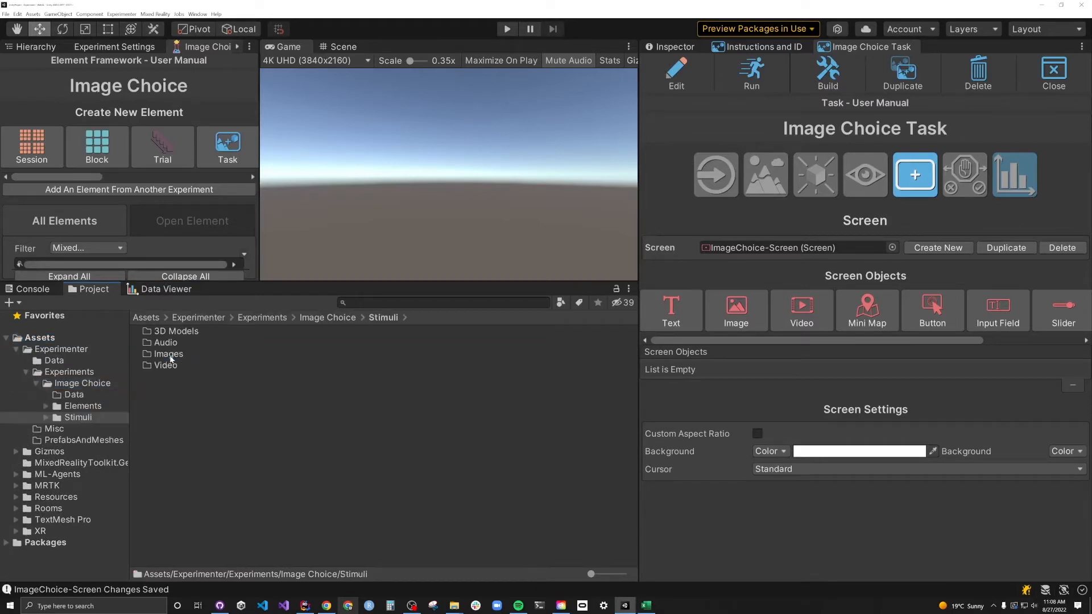
pyautogui.moveTo(454, 605)
pyautogui.click(494, 566)
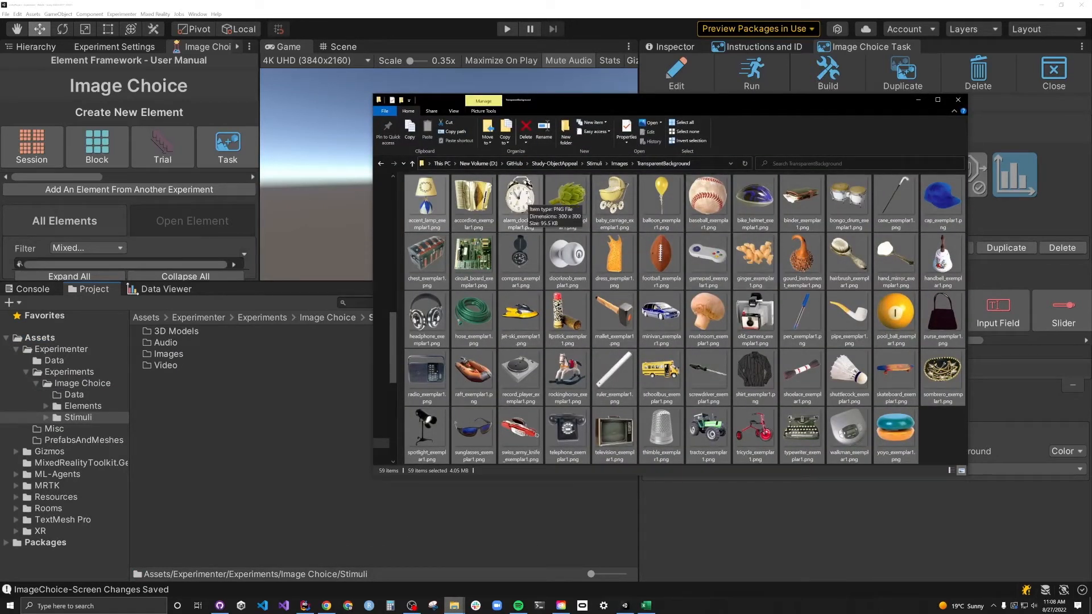
pyautogui.moveTo(521, 202); pyautogui.dragTo(175, 357)
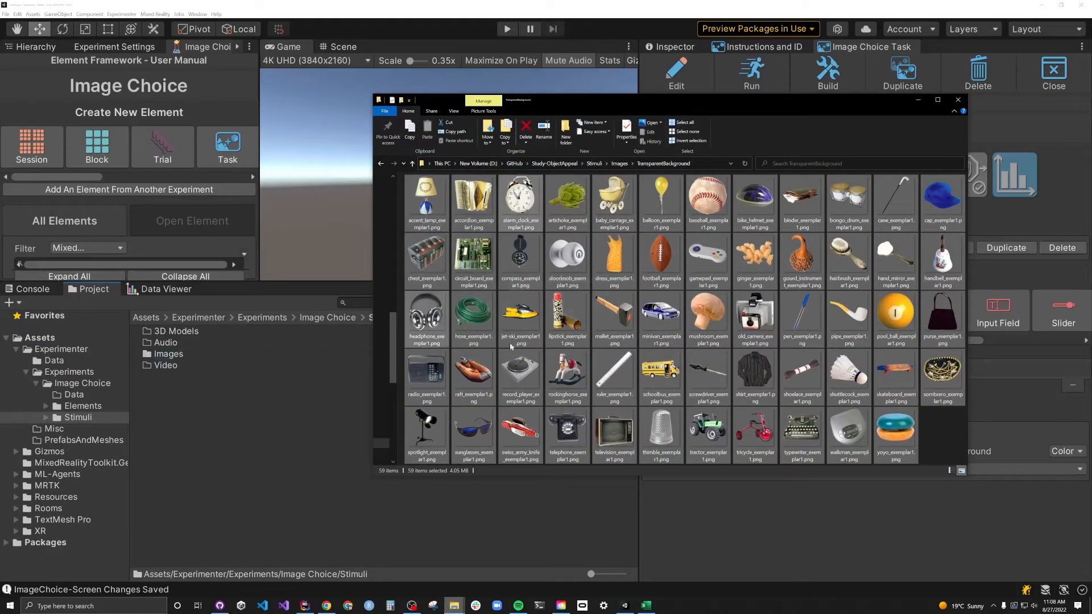
# - Add two Image objects showing accent_lamp_exemplar1 and accordion_exemplar1
pyautogui.click(918, 99)
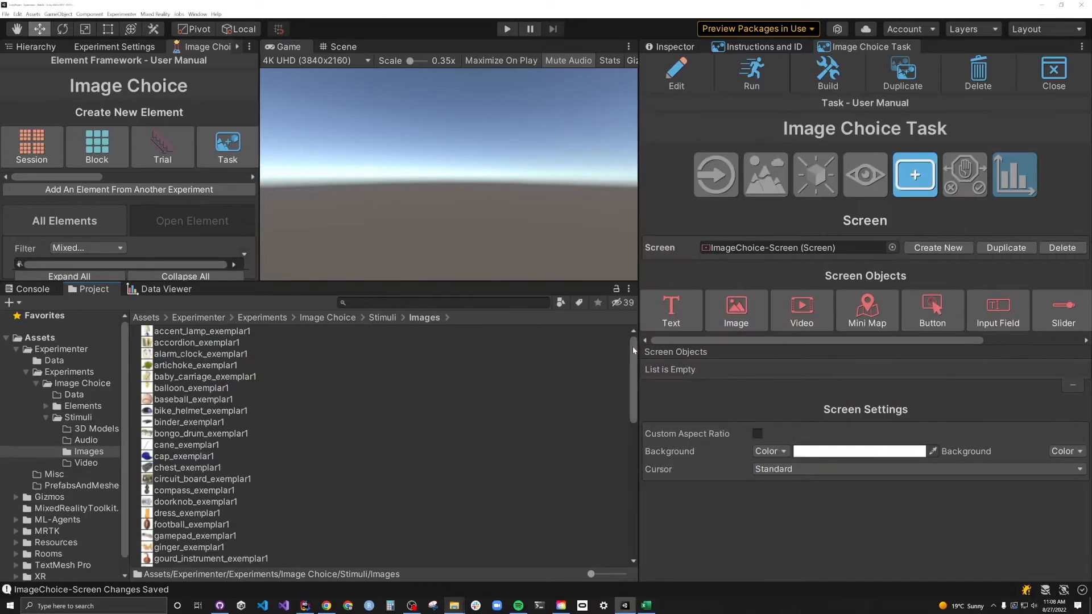
pyautogui.click(738, 310)
pyautogui.click(738, 310)
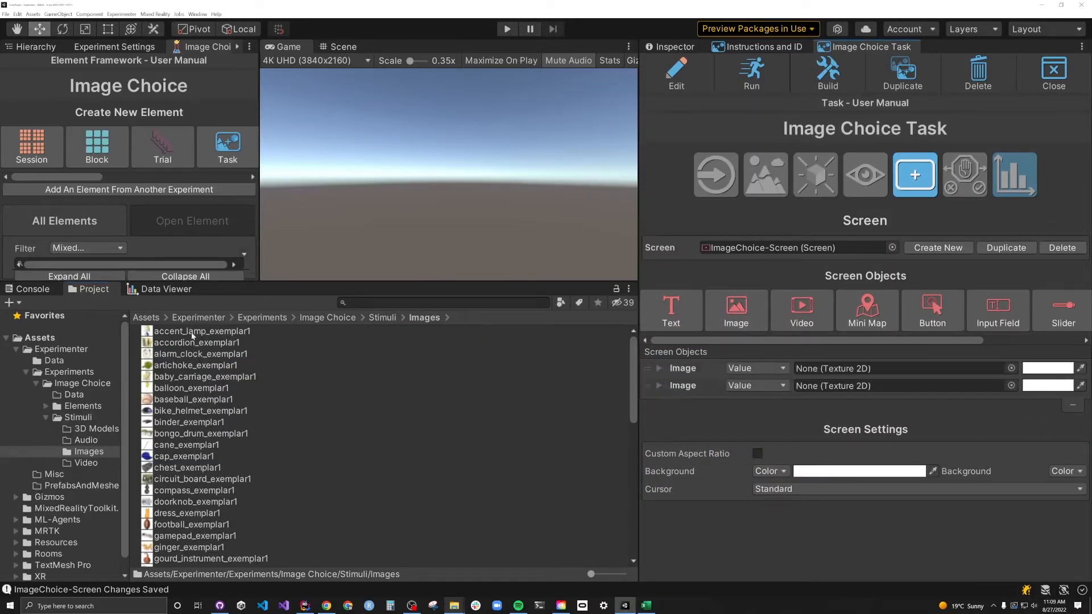
pyautogui.moveTo(189, 332); pyautogui.dragTo(825, 369)
pyautogui.moveTo(194, 344); pyautogui.dragTo(827, 389)
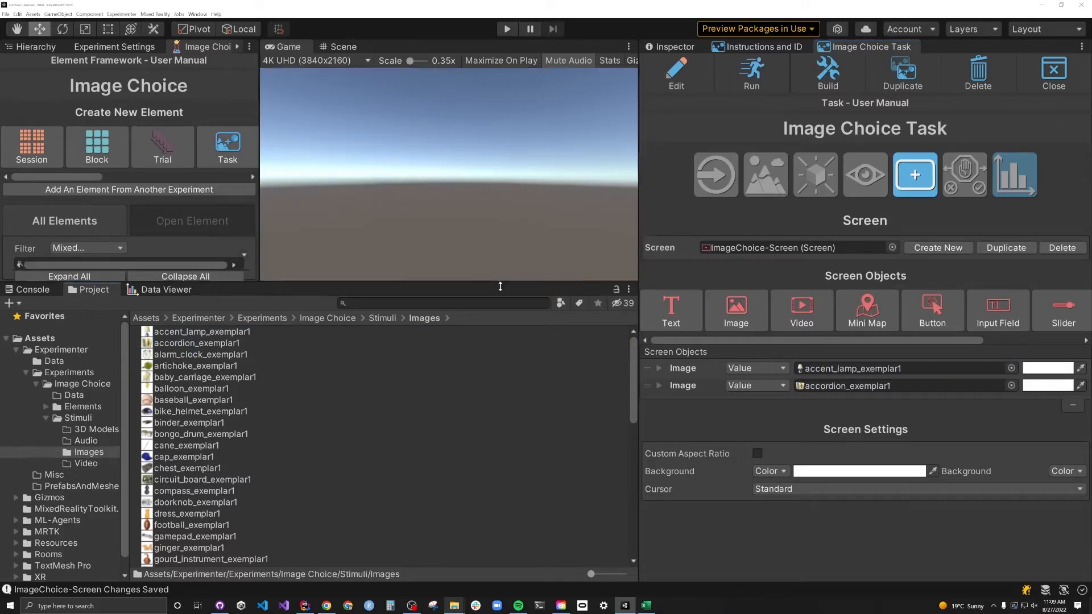
# - Size the lamp image 250 by 250 and place it at X -175
pyautogui.click(658, 368)
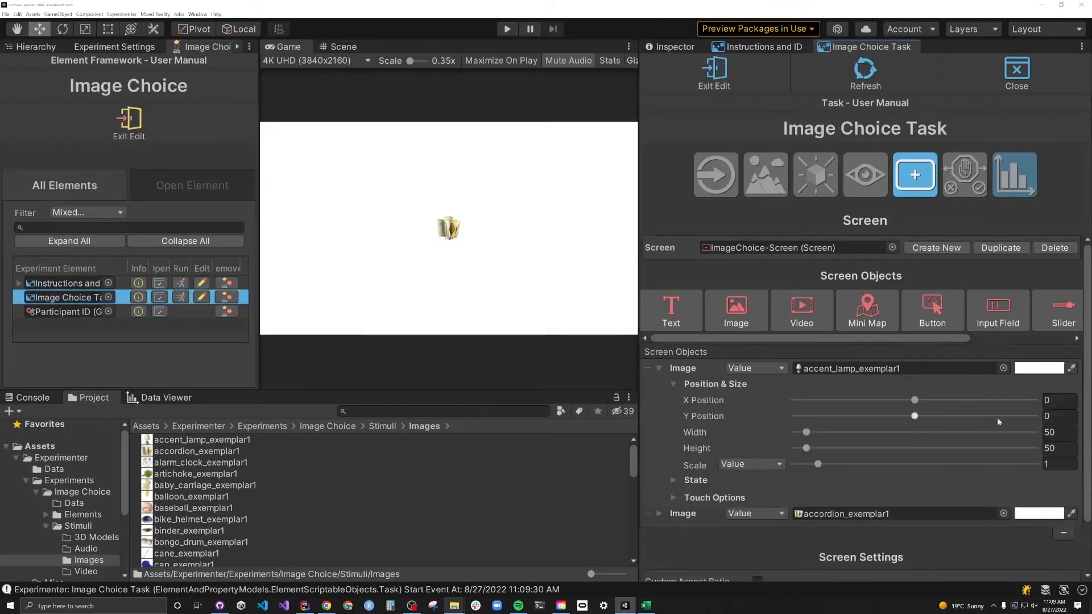
pyautogui.click(1058, 432)
pyautogui.write('250')
pyautogui.press('Tab')
pyautogui.write('250')
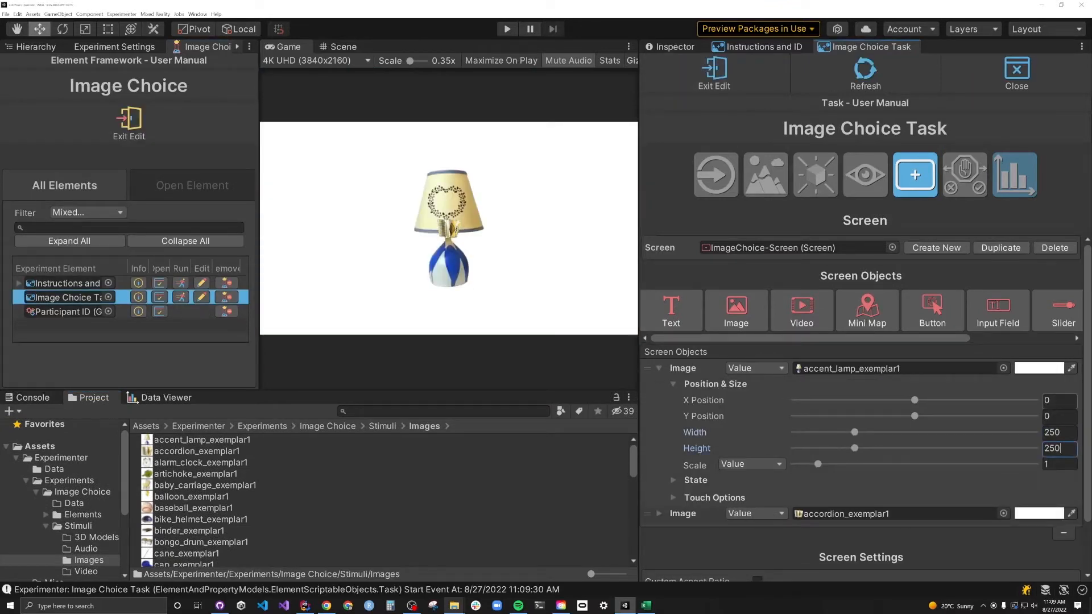
pyautogui.click(1058, 400)
pyautogui.write('-175')
# - Place the accordion image at X 175 and size it 250 by 250
pyautogui.click(658, 513)
pyautogui.click(1059, 417)
pyautogui.write('175')
pyautogui.click(1059, 449)
pyautogui.write('250')
pyautogui.click(1059, 465)
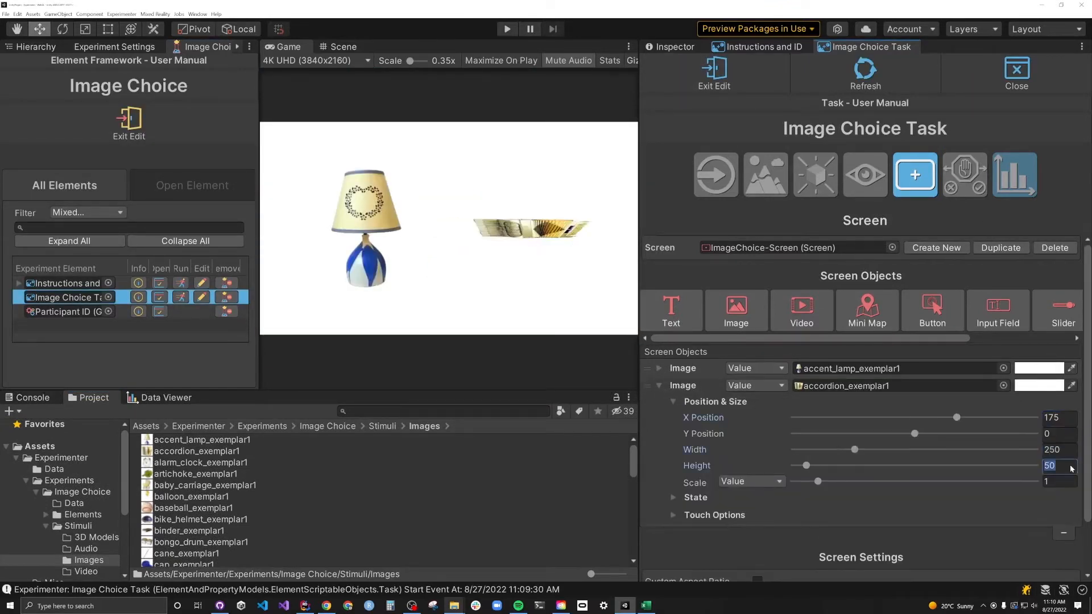
pyautogui.write('250')
pyautogui.click(658, 386)
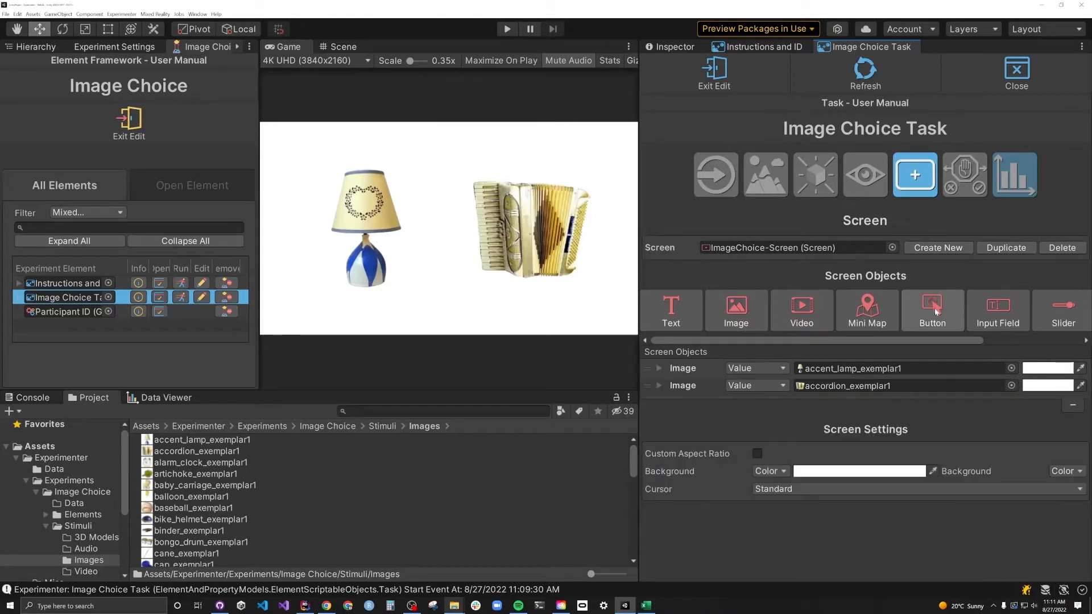
# - Add two buttons named Left and Right, giving Right the right arrow as its alternate key
pyautogui.click(934, 311)
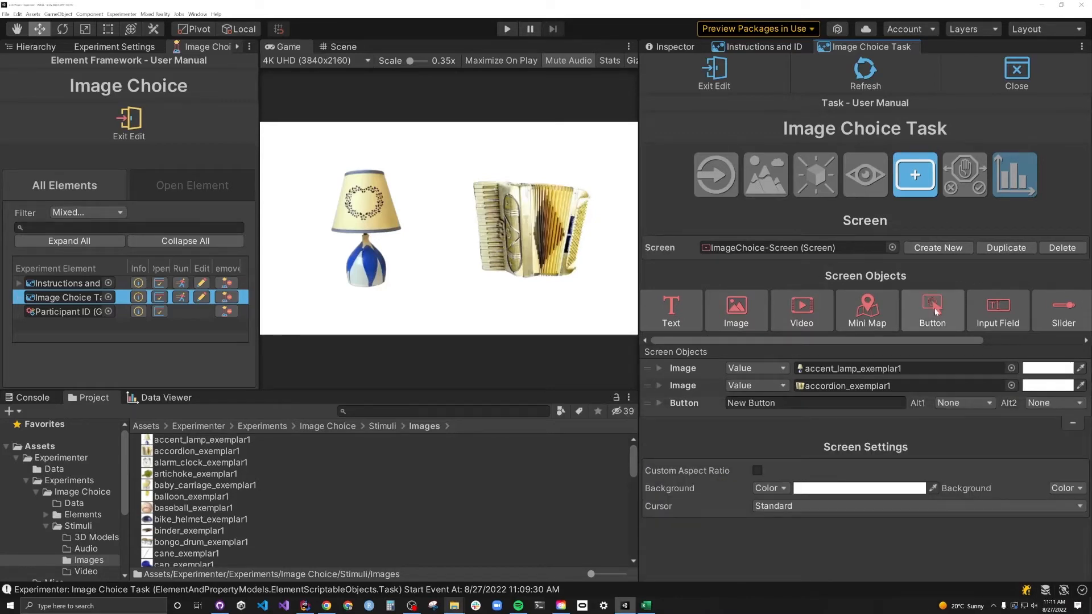
pyautogui.click(804, 402)
pyautogui.write('Left')
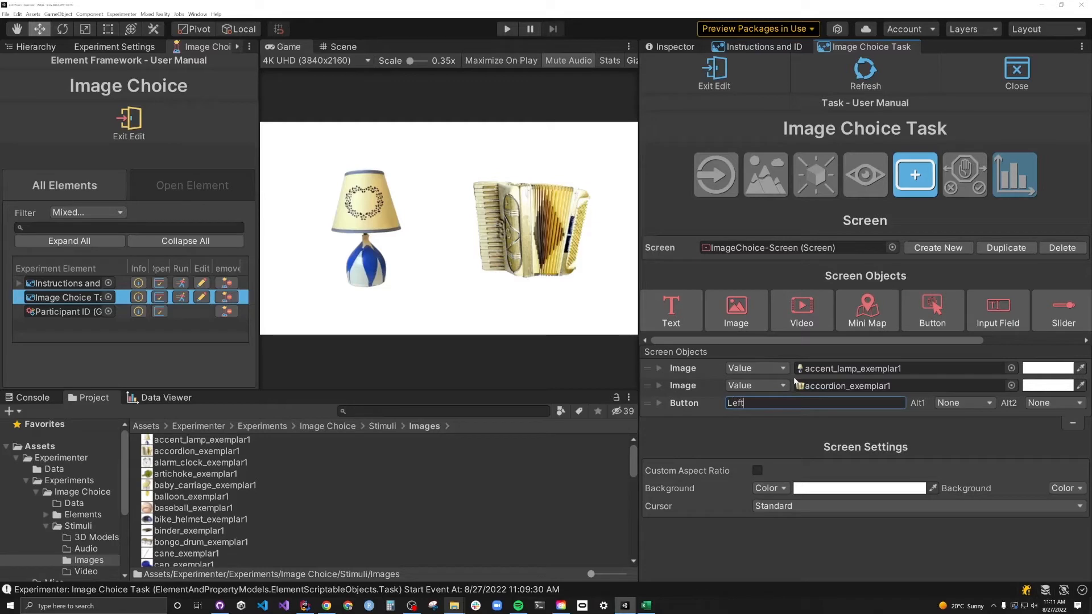
pyautogui.click(933, 311)
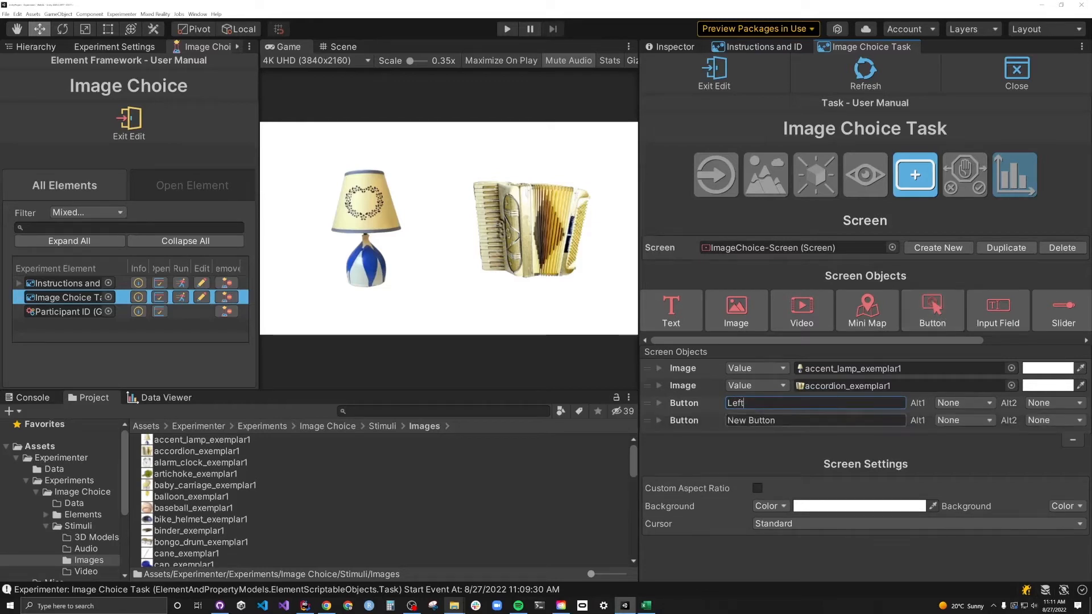
pyautogui.hotkey('ctrl', 'a')
pyautogui.write('R')
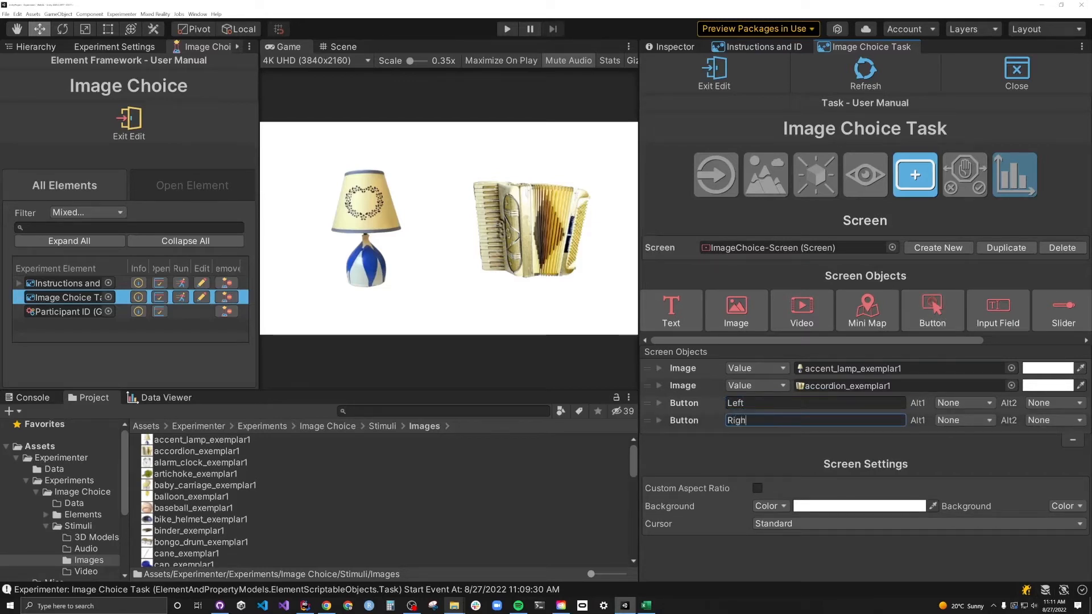
pyautogui.click(964, 420)
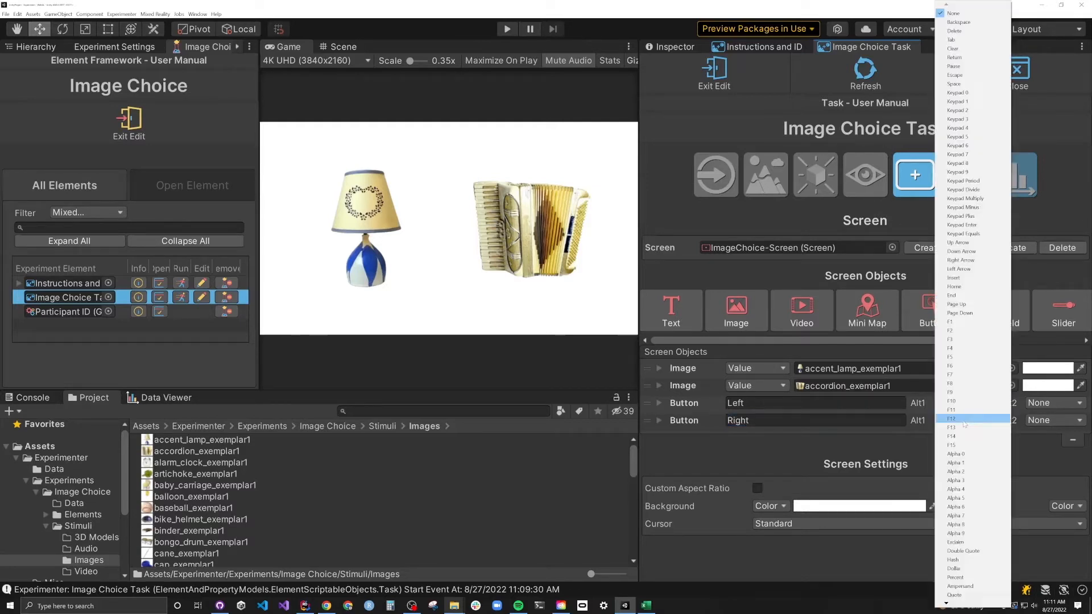
pyautogui.click(961, 260)
# - Position the Left button at X -175, Y -175
pyautogui.click(658, 402)
pyautogui.click(673, 419)
pyautogui.click(1058, 435)
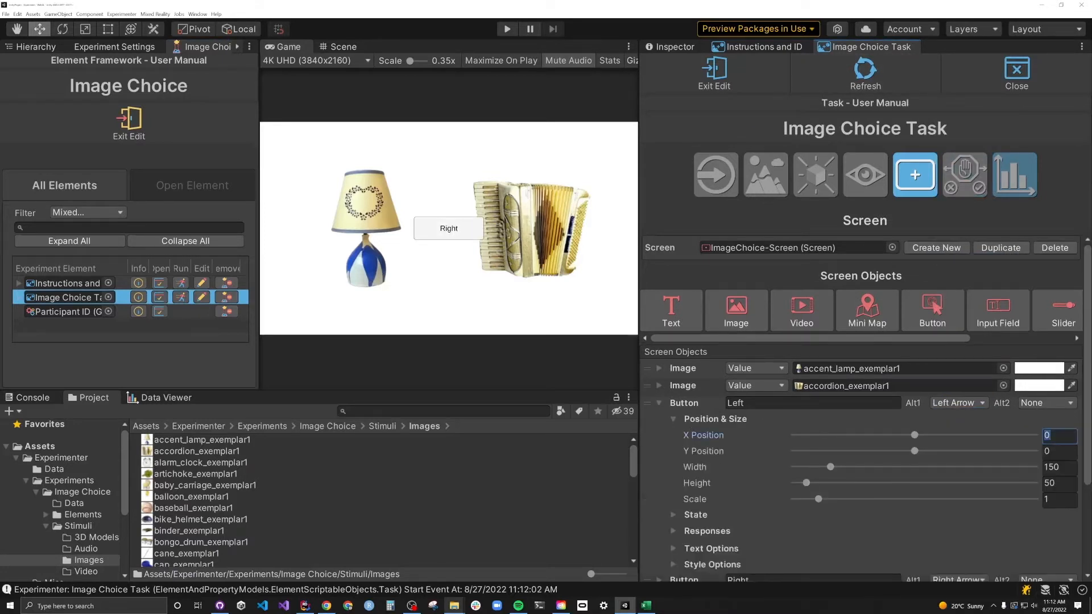
pyautogui.write('-175')
pyautogui.press('Tab')
pyautogui.write('-175')
pyautogui.click(659, 402)
# - Position the Right button at X 175, Y -175
pyautogui.click(659, 420)
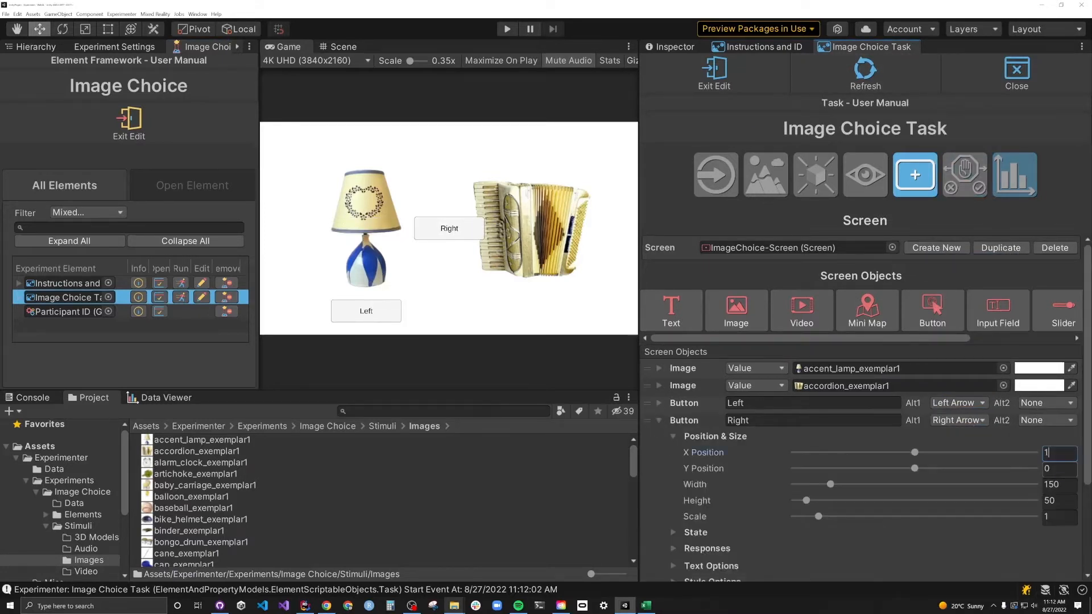
pyautogui.click(1059, 452)
pyautogui.write('175')
pyautogui.press('Tab')
pyautogui.write('-175')
pyautogui.click(658, 420)
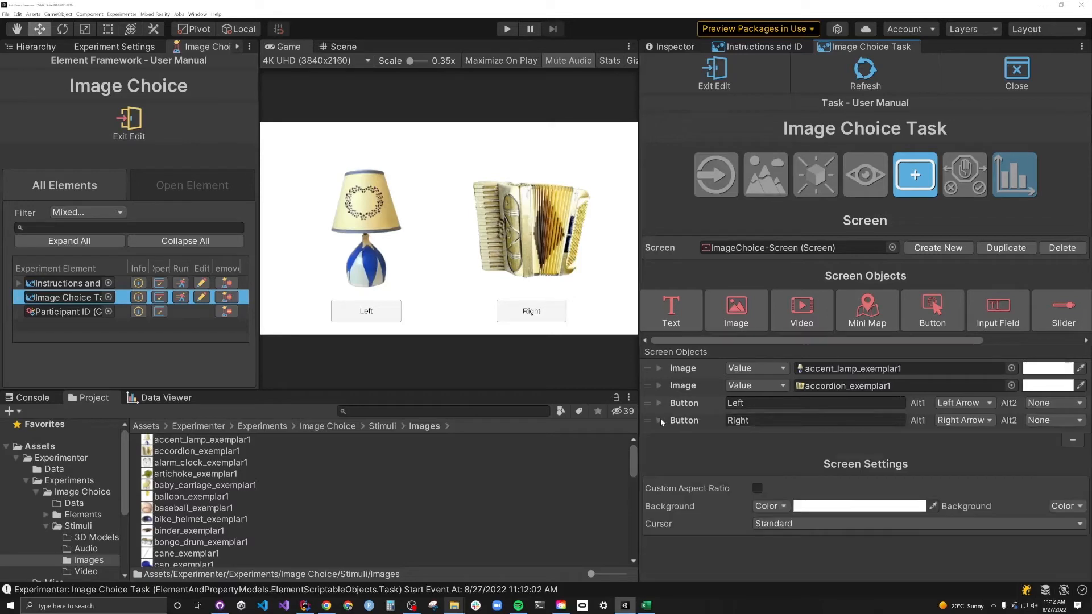
# - Run the task and set both buttons' highlighted, pressed and selected colours to green
pyautogui.click(688, 88)
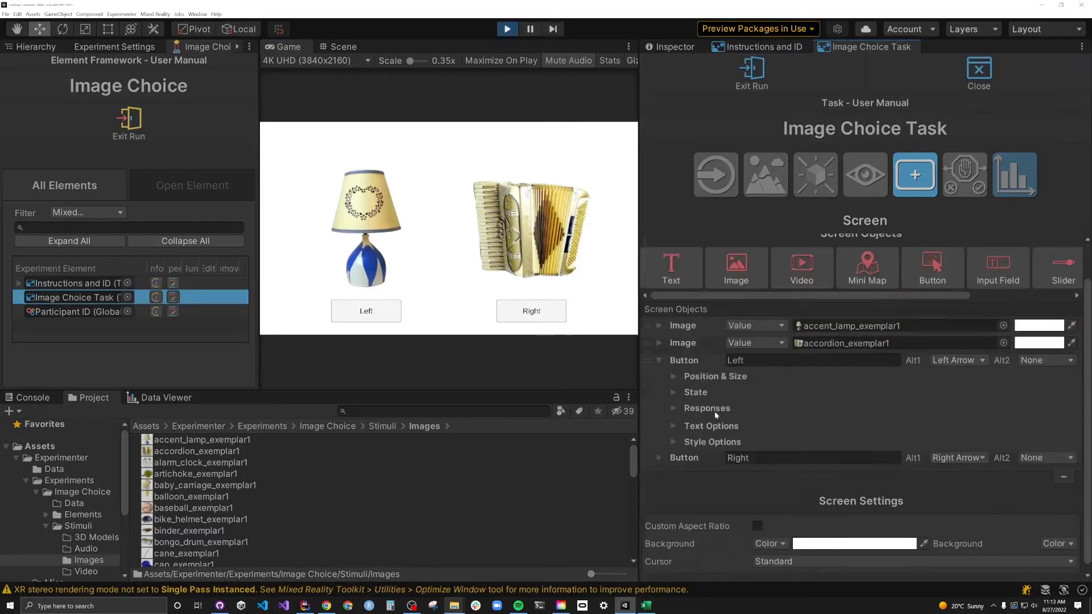
pyautogui.click(798, 513)
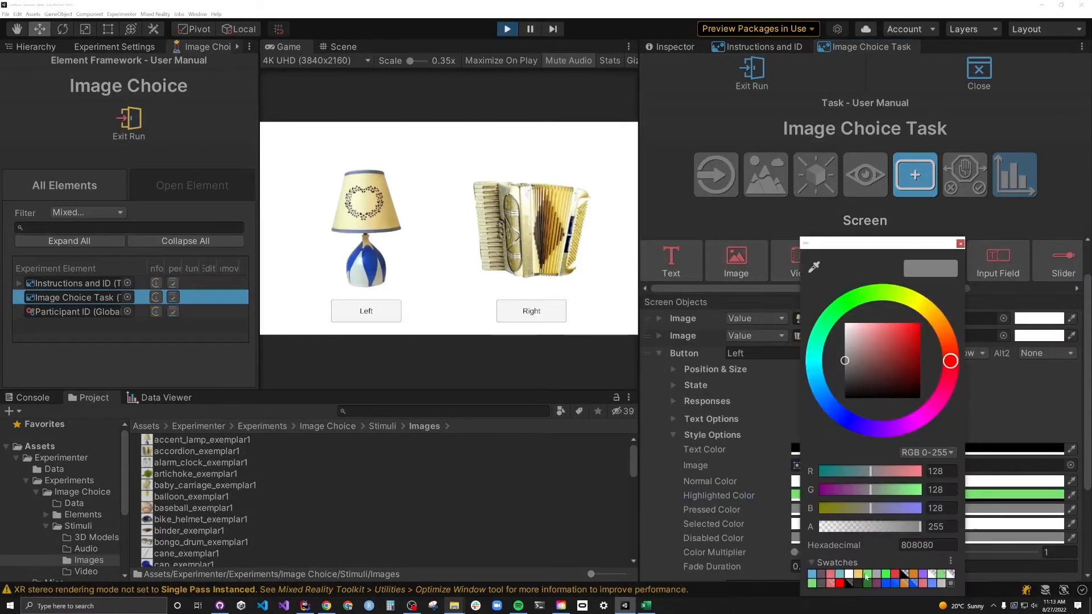
pyautogui.click(826, 583)
pyautogui.click(974, 243)
pyautogui.click(798, 524)
pyautogui.click(826, 582)
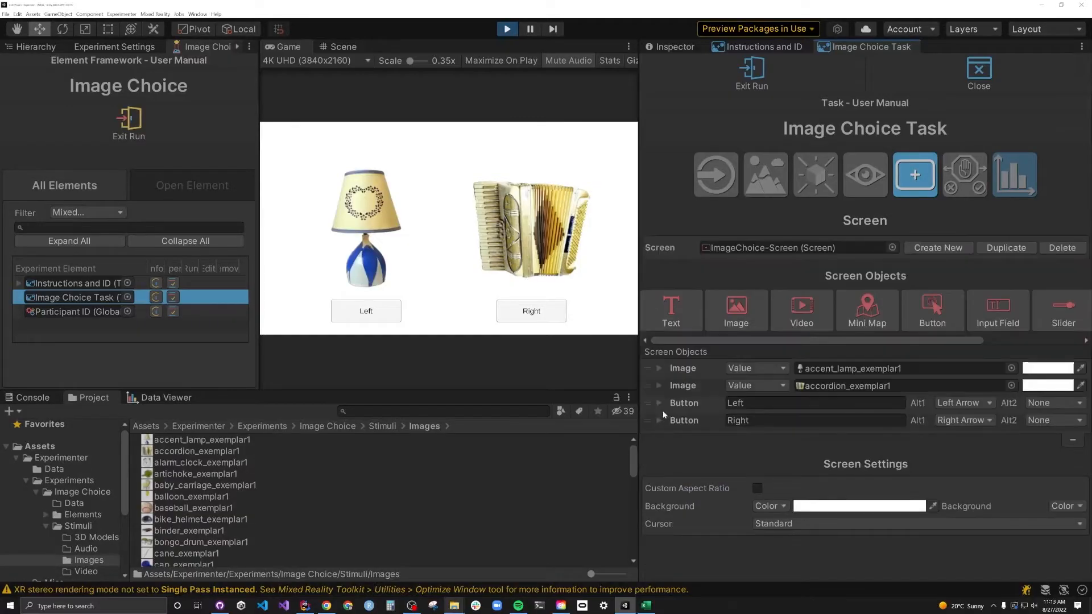
pyautogui.click(659, 415)
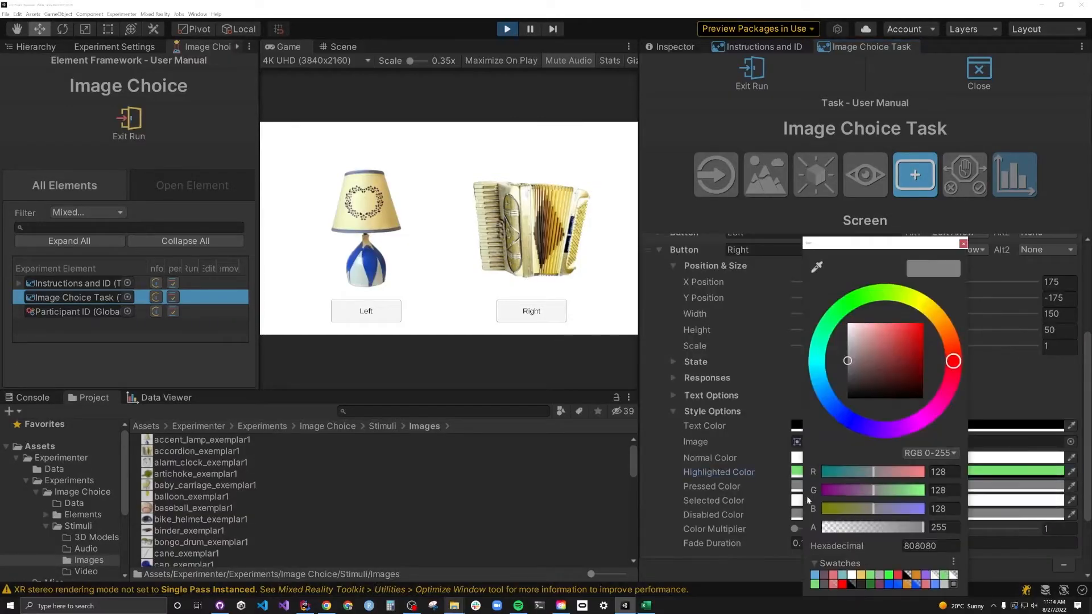
pyautogui.click(982, 243)
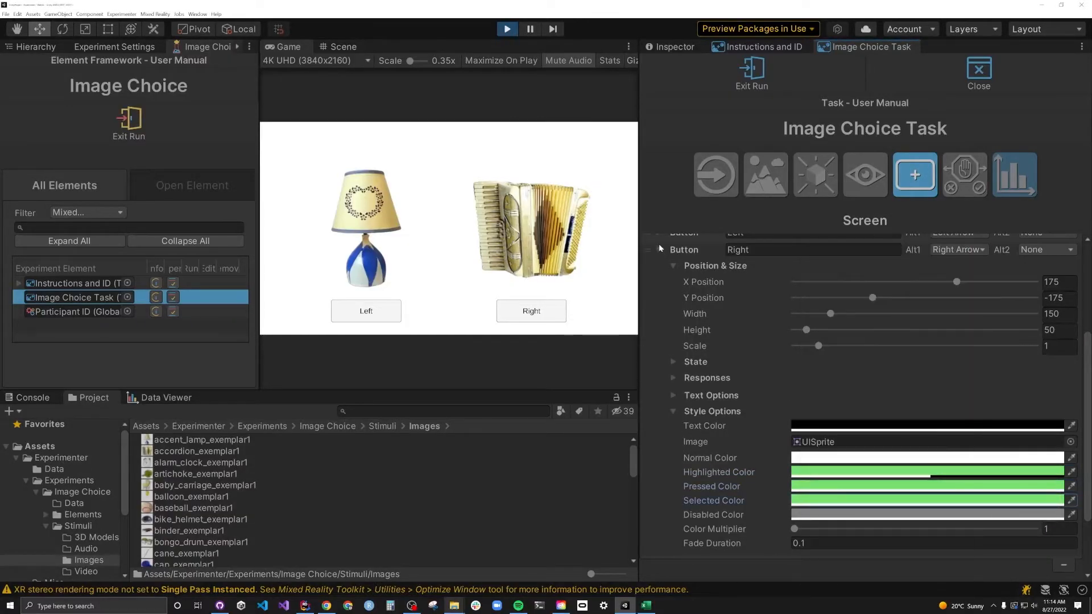
pyautogui.click(659, 250)
# - Test switching between the Left and Right buttons with the arrow keys
pyautogui.press('Left')
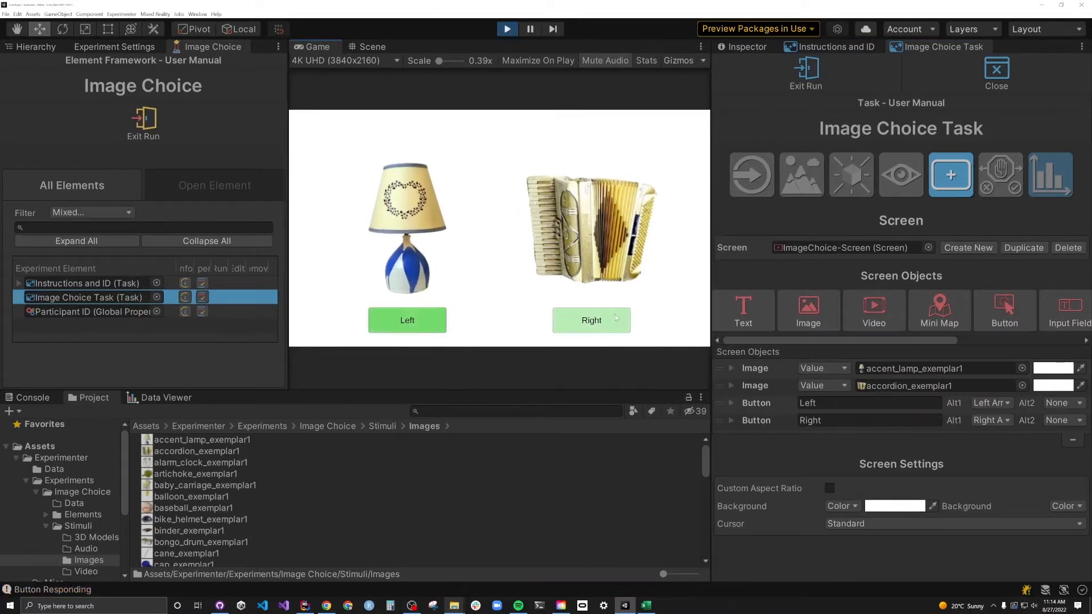
pyautogui.press('Right')
pyautogui.press('Left')
pyautogui.press('Right')
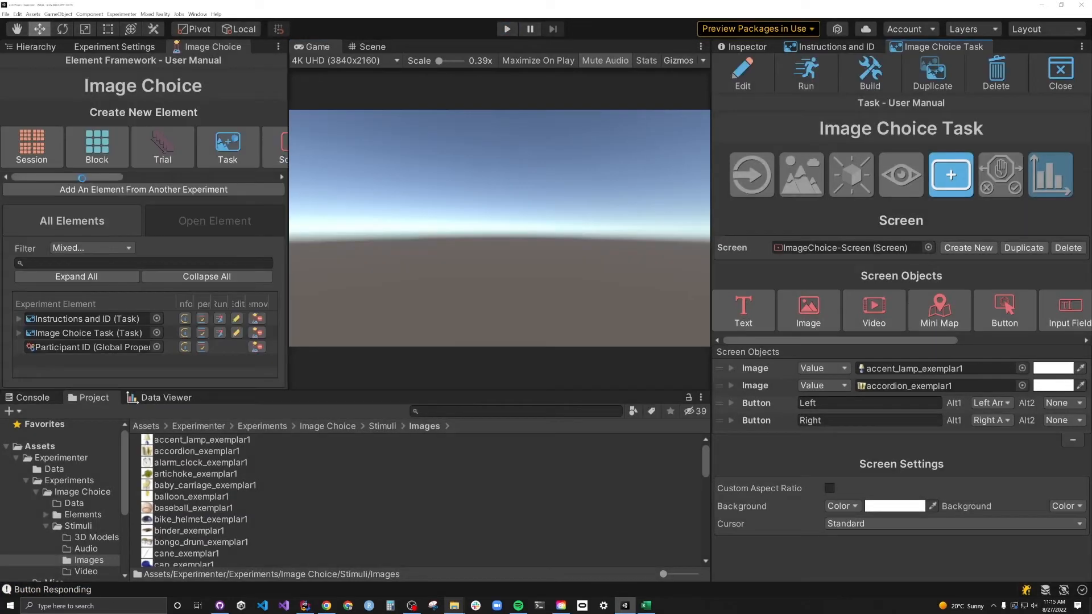
# - Create a Boolean property Left-Selected resetting per Task, and duplicate it as Right-Selected
pyautogui.moveTo(83, 181); pyautogui.dragTo(229, 175)
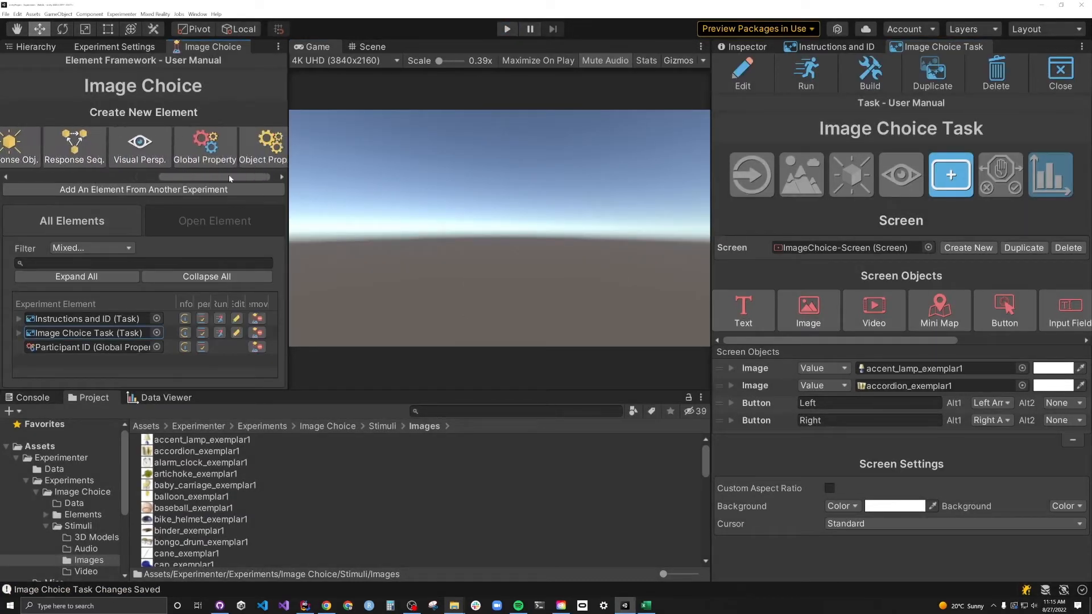
pyautogui.click(201, 144)
pyautogui.write('L')
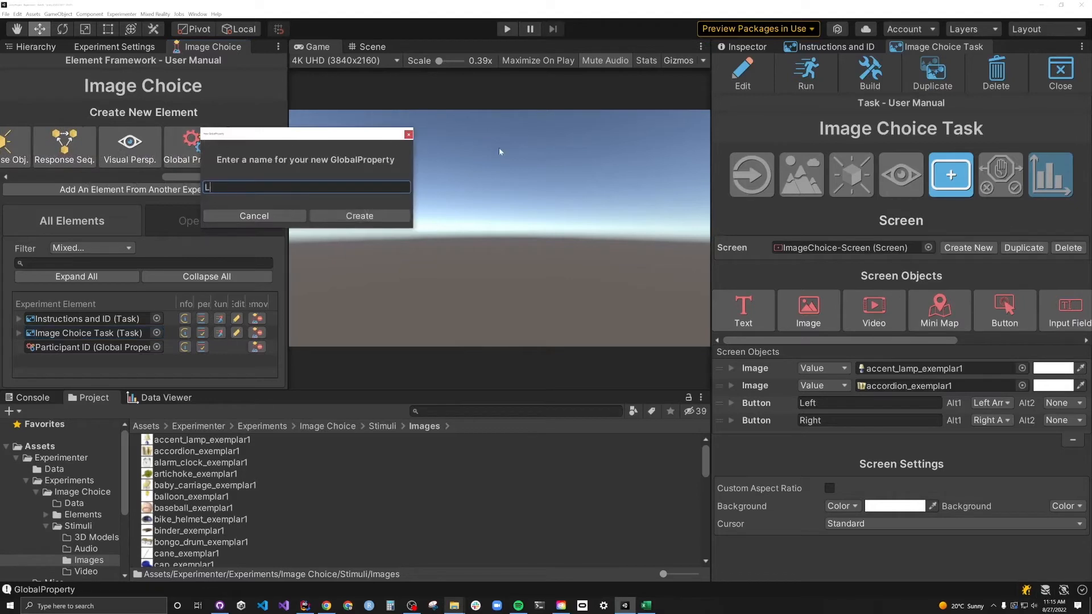
pyautogui.write('eft-Selected')
pyautogui.click(353, 216)
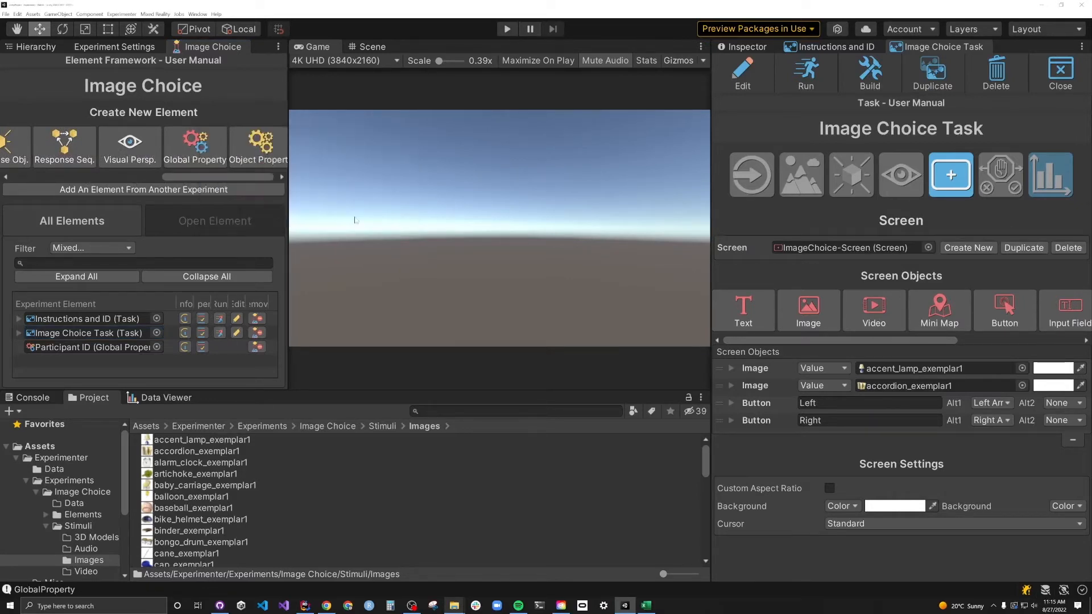
pyautogui.click(857, 291)
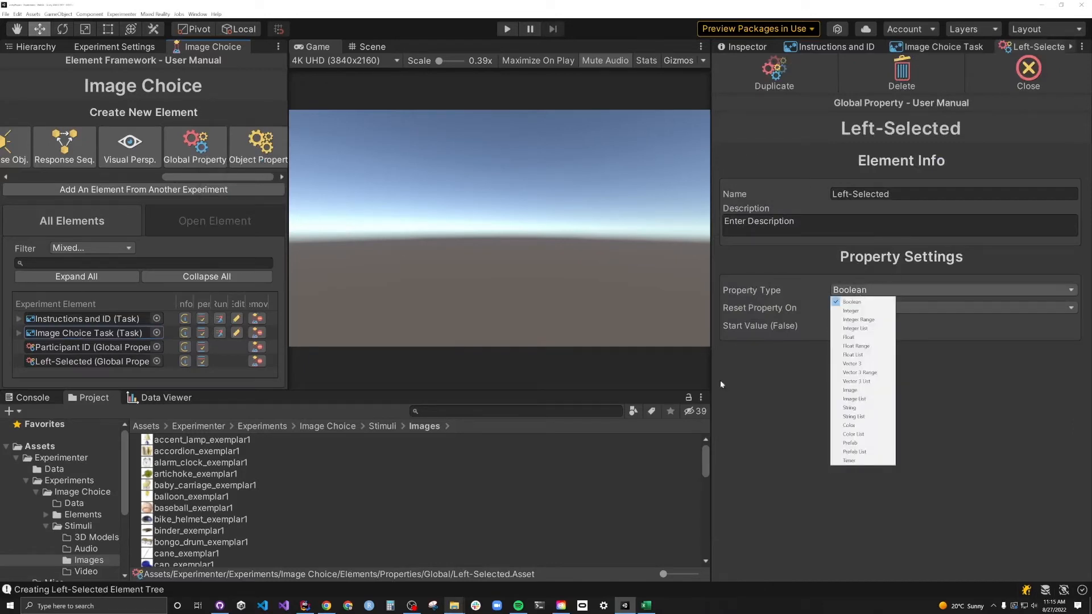
pyautogui.click(721, 385)
pyautogui.click(859, 308)
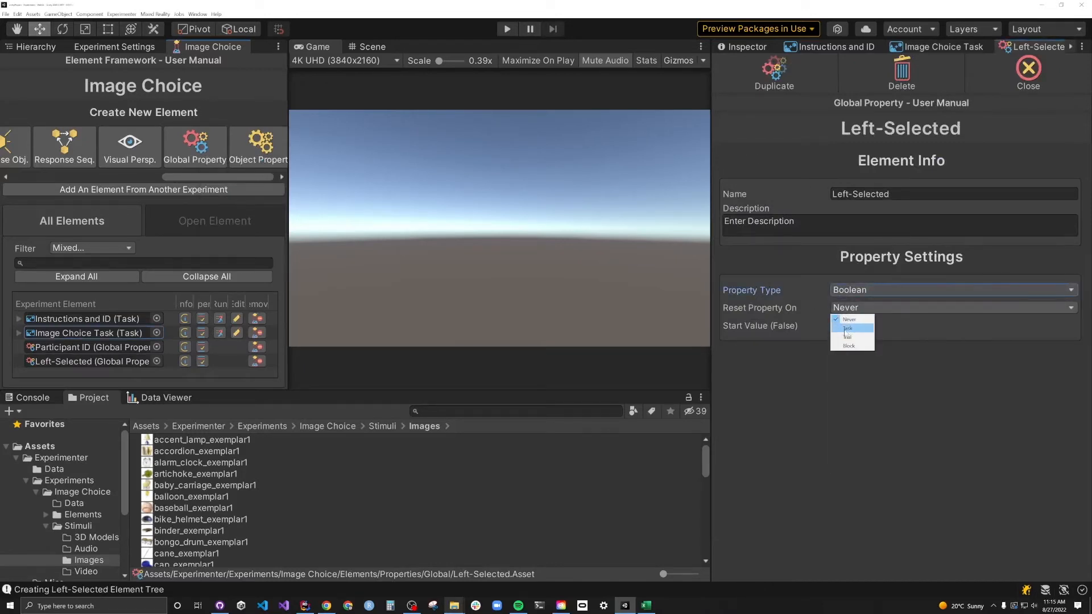
pyautogui.click(846, 329)
pyautogui.click(826, 80)
pyautogui.write('Right')
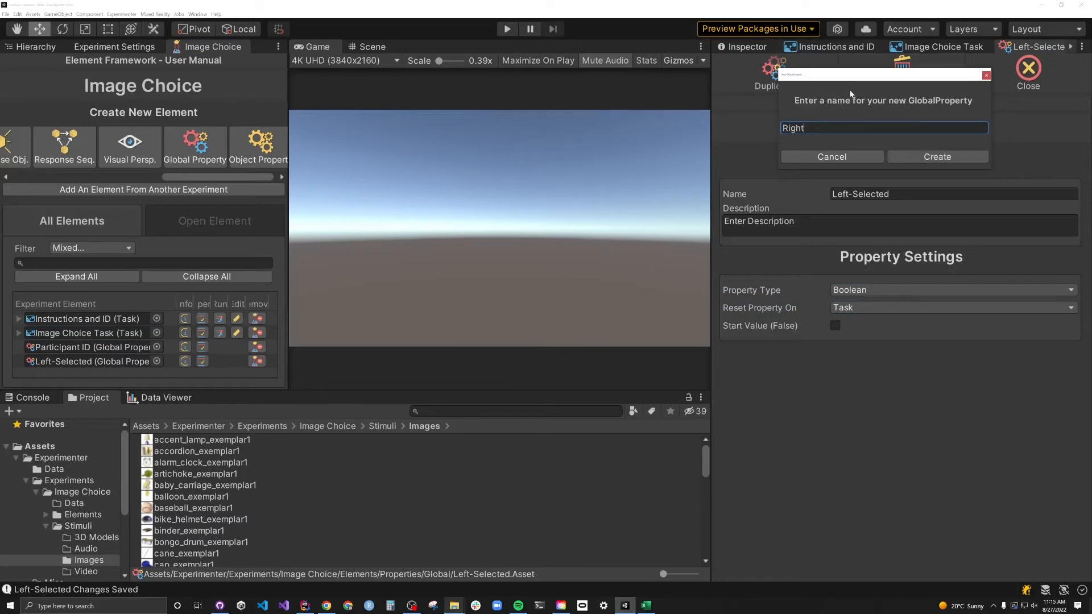
pyautogui.write('-Selected')
# - Create Right-Selected and make clicking Left set Left-Selected True and Right-Selected False
pyautogui.click(949, 162)
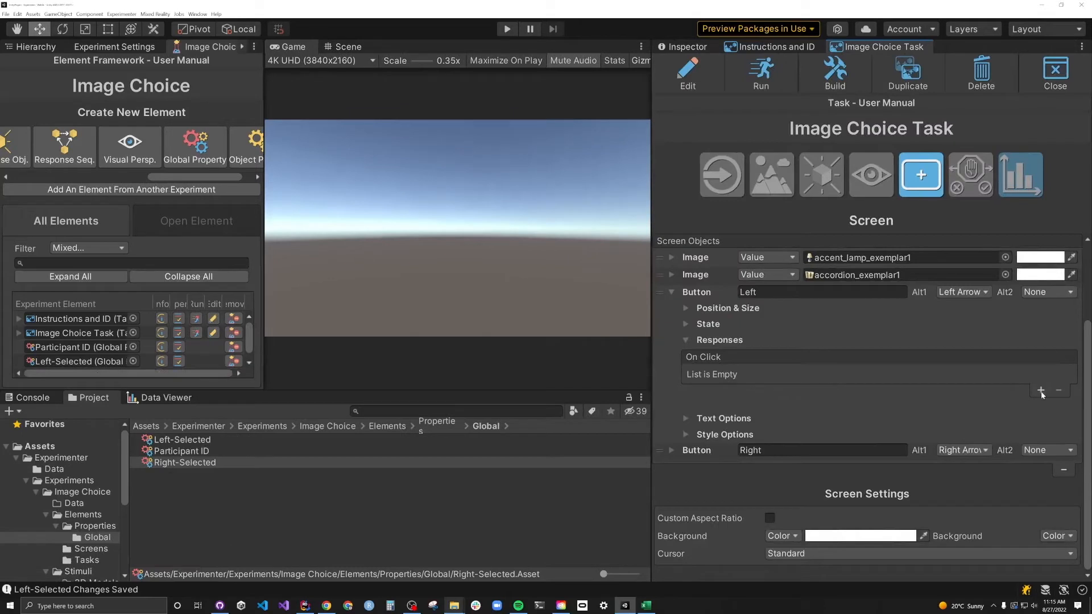
pyautogui.click(1041, 392)
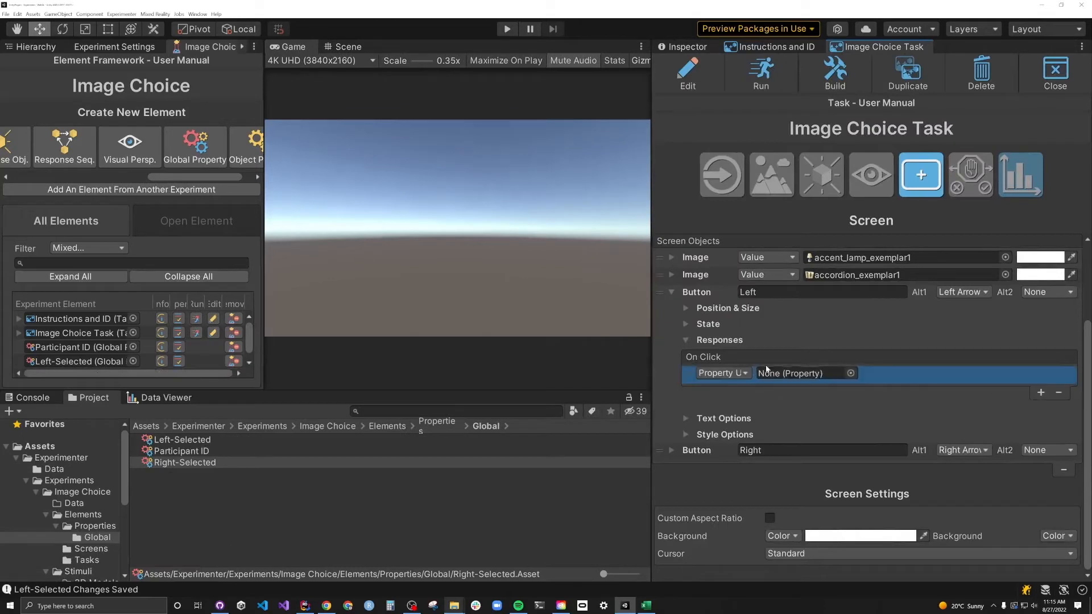
pyautogui.click(850, 373)
pyautogui.click(912, 260)
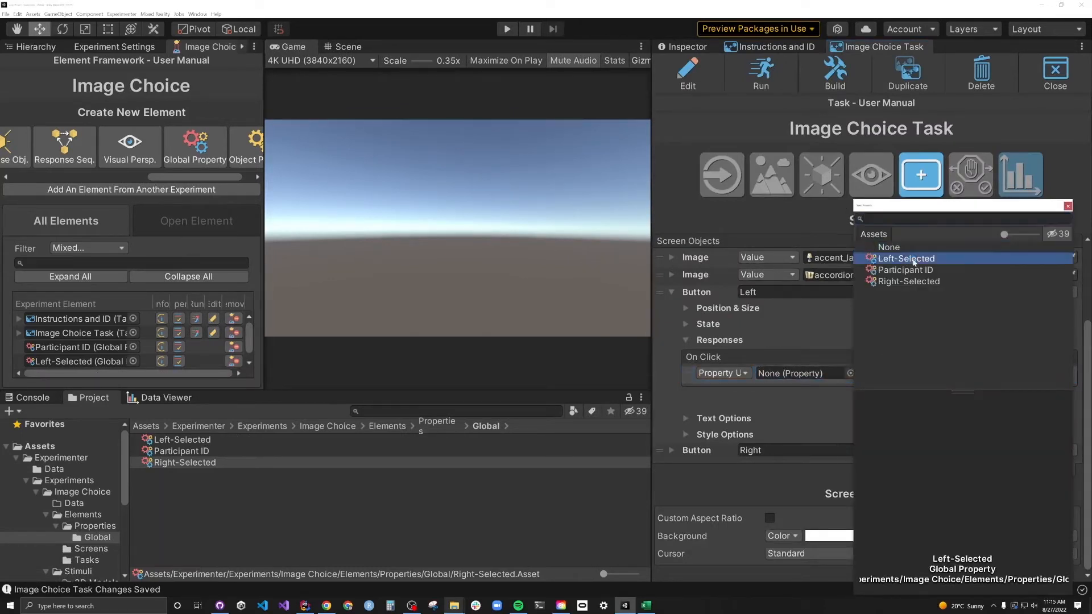
pyautogui.doubleClick(912, 259)
pyautogui.click(901, 372)
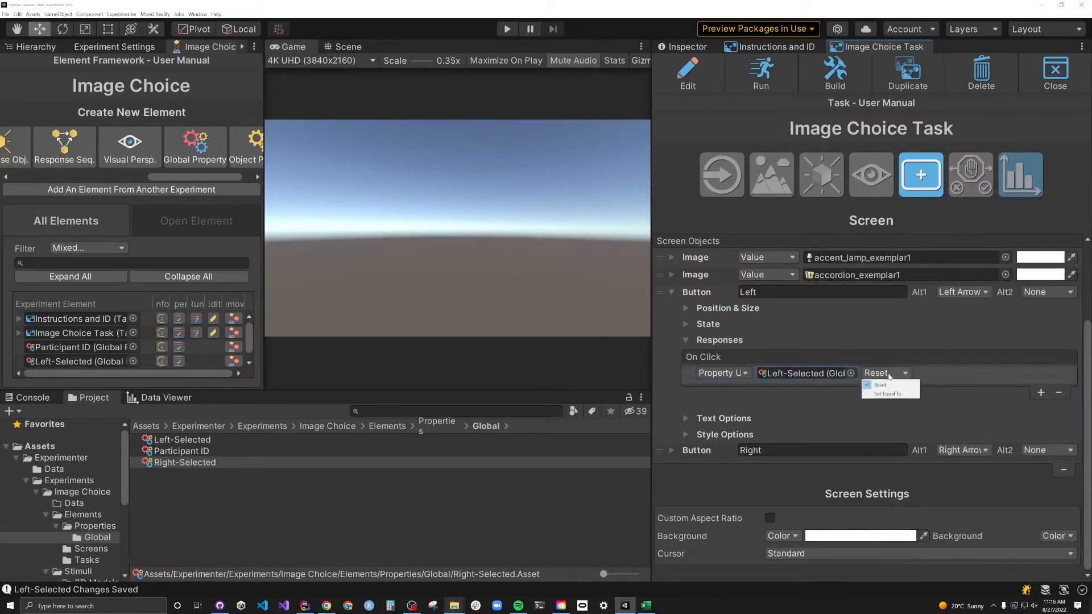
pyautogui.click(887, 394)
pyautogui.click(971, 373)
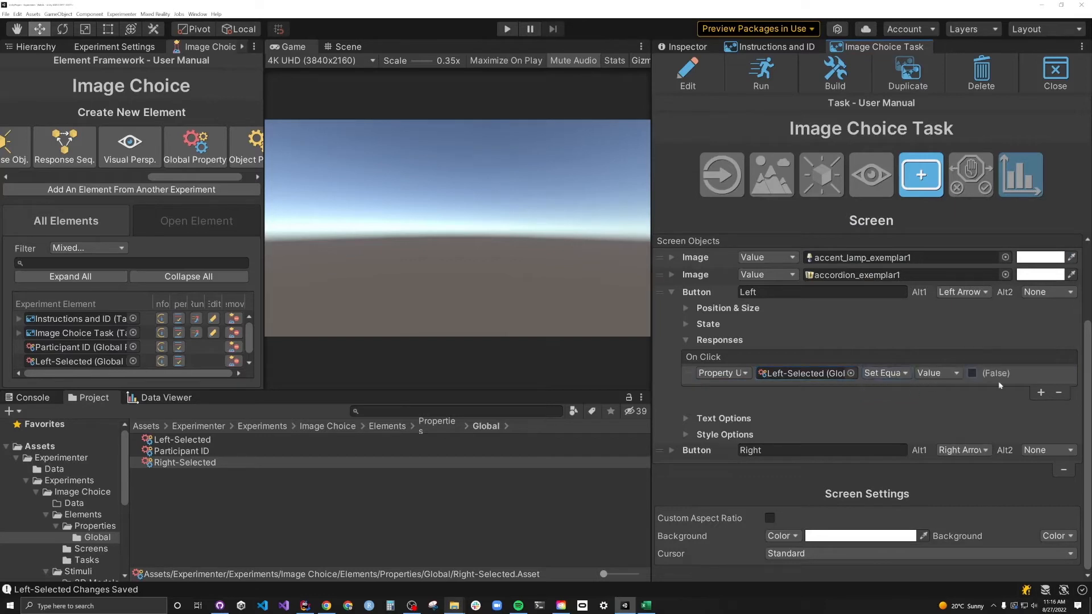
pyautogui.click(1040, 393)
pyautogui.click(848, 392)
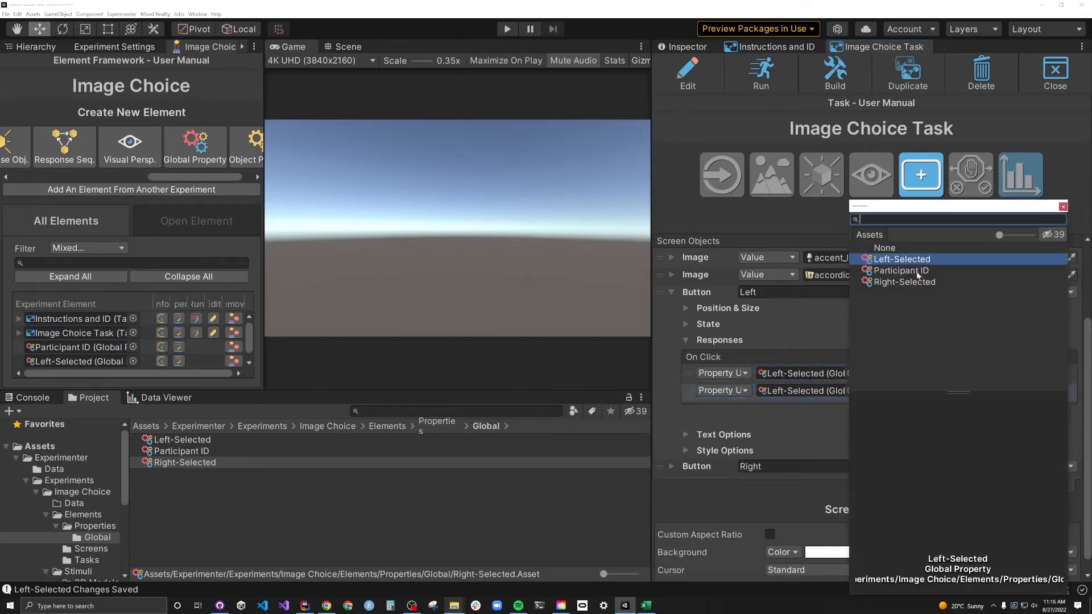
pyautogui.doubleClick(944, 281)
pyautogui.click(972, 390)
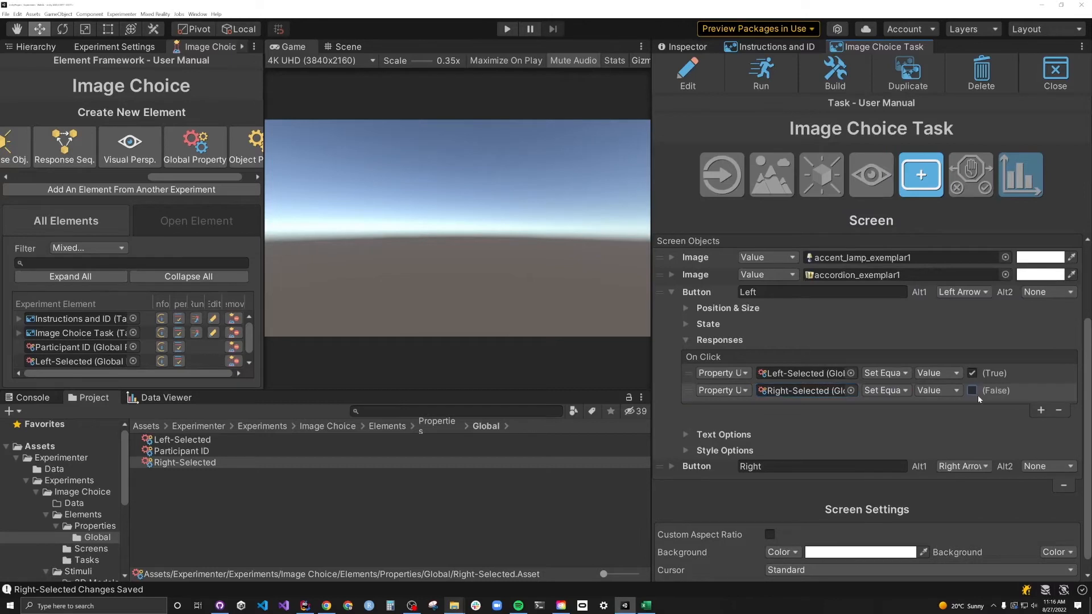
# - Make clicking Right set Right-Selected True and Left-Selected False, then add a new button
pyautogui.click(684, 339)
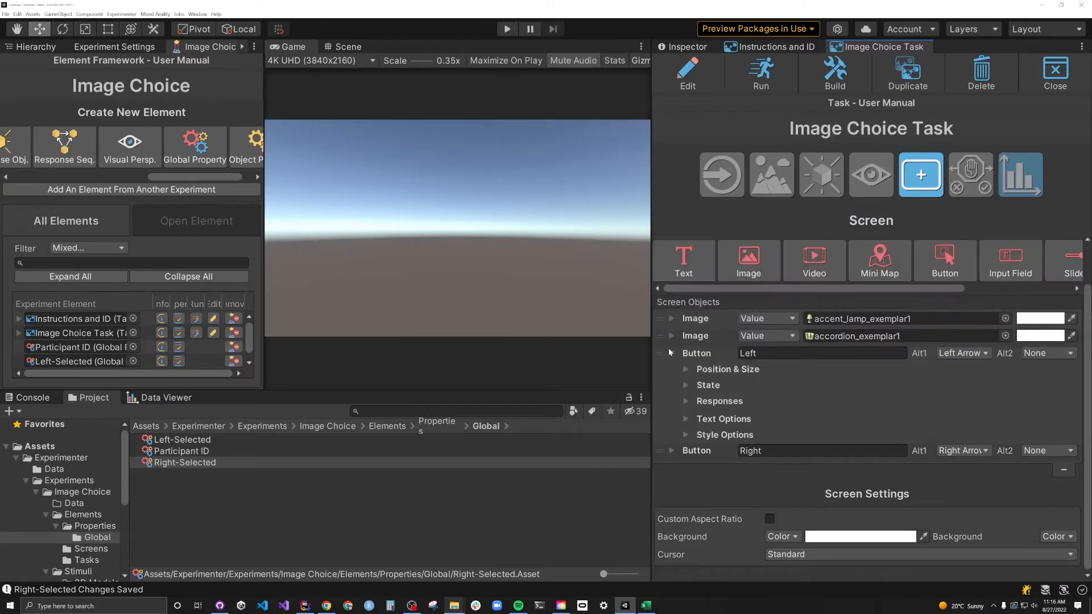
pyautogui.click(671, 351)
pyautogui.click(686, 419)
pyautogui.click(1041, 471)
pyautogui.click(850, 451)
pyautogui.doubleClick(900, 283)
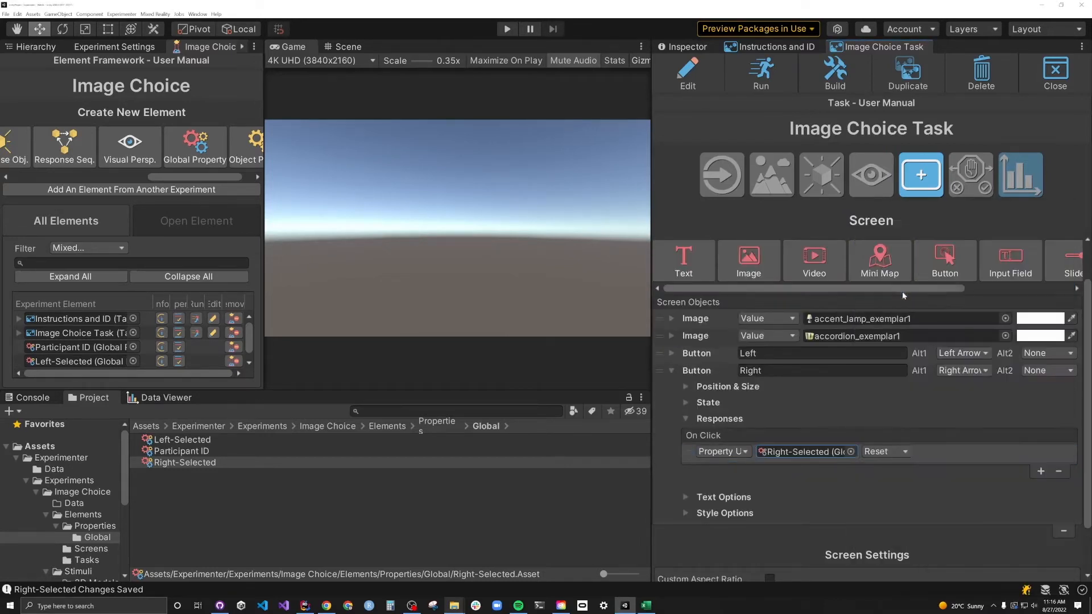
pyautogui.click(884, 452)
pyautogui.click(884, 474)
pyautogui.click(972, 452)
pyautogui.click(1041, 471)
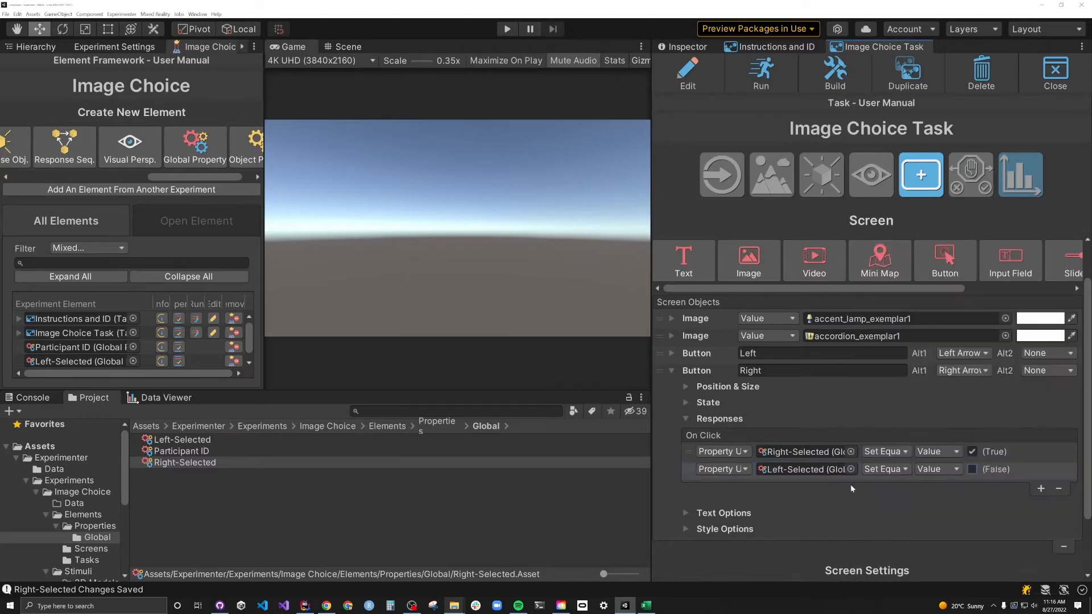
pyautogui.click(944, 310)
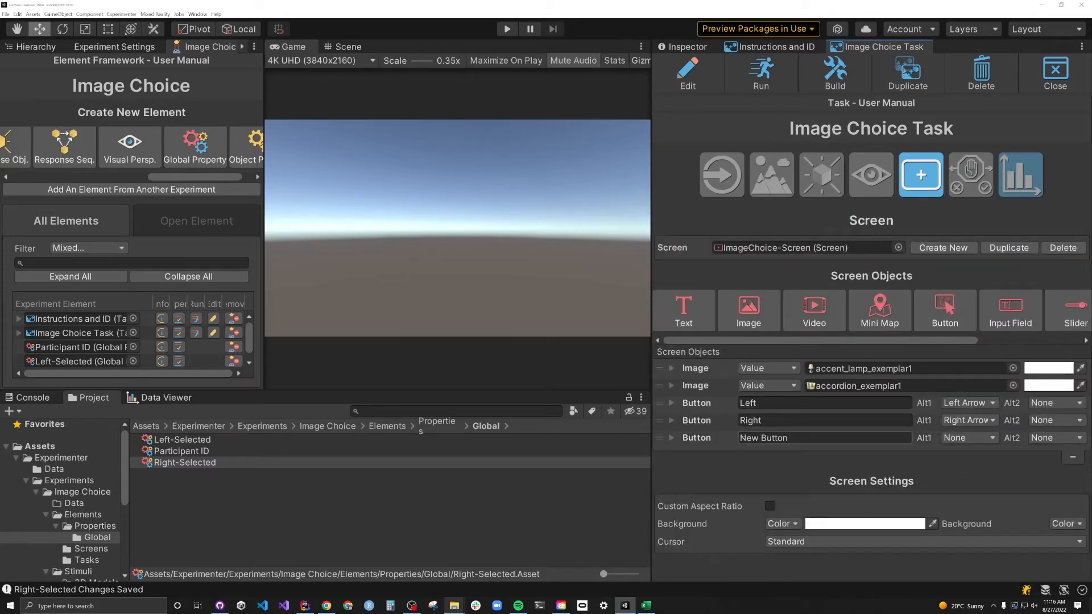
# - Rename the new button Confirm and make it start inactive and invisible
pyautogui.click(823, 437)
pyautogui.write('Confir')
pyautogui.write('m')
pyautogui.scroll(-4, 800, 471)
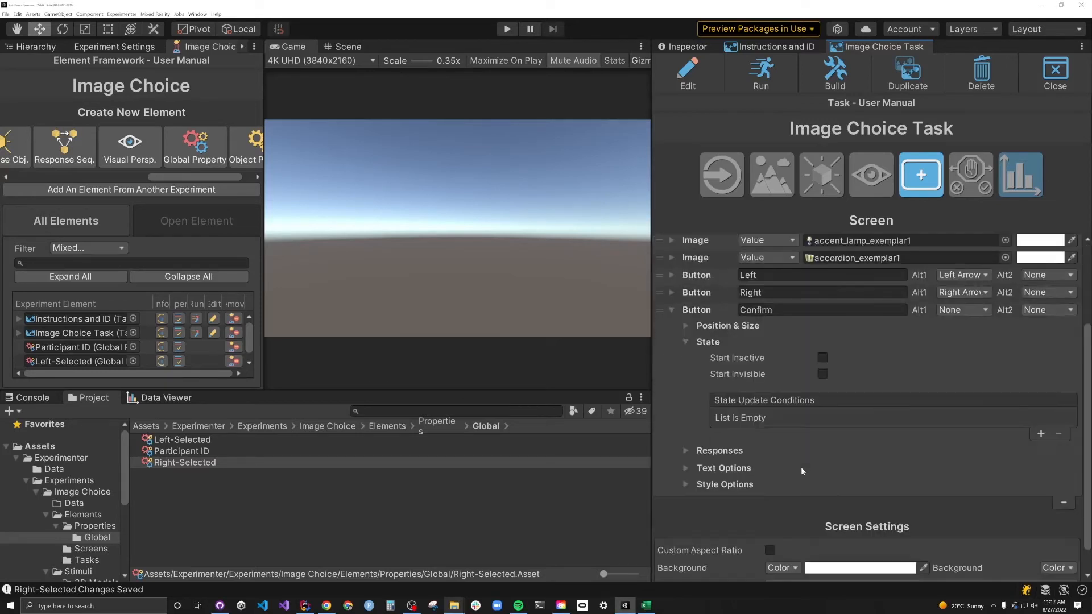
pyautogui.click(1040, 433)
pyautogui.click(745, 418)
# - Add state conditions so Confirm becomes visible and active when Left-Selected is True
pyautogui.click(749, 454)
pyautogui.click(778, 417)
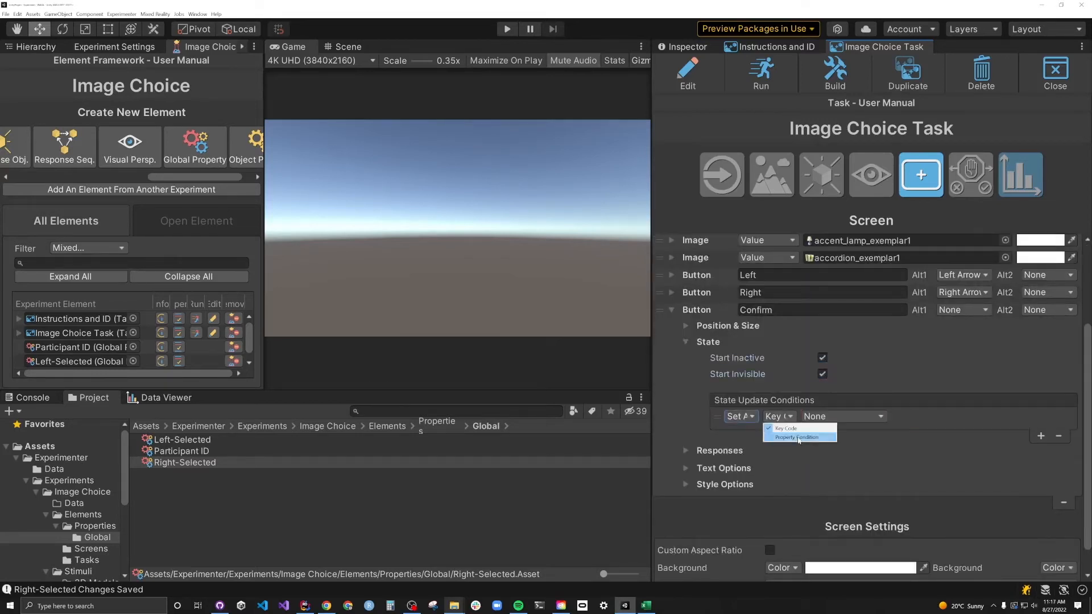
pyautogui.click(787, 441)
pyautogui.moveTo(181, 439); pyautogui.dragTo(842, 417)
pyautogui.click(990, 416)
pyautogui.click(1039, 434)
pyautogui.click(739, 433)
pyautogui.click(748, 463)
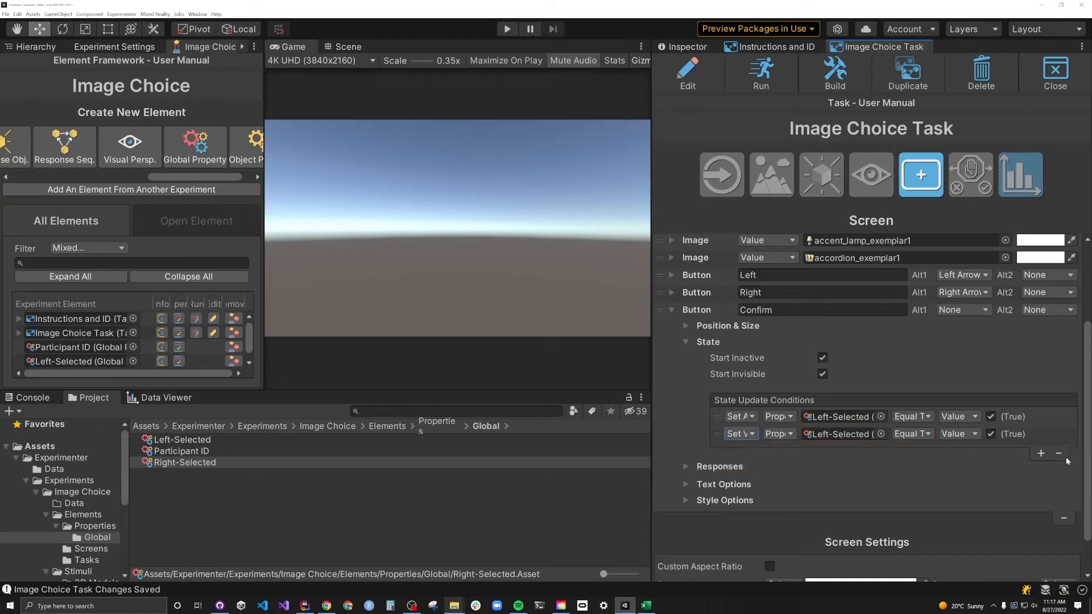
# - Add matching state conditions based on Right-Selected being True
pyautogui.click(1040, 453)
pyautogui.click(740, 451)
pyautogui.click(748, 462)
pyautogui.click(880, 451)
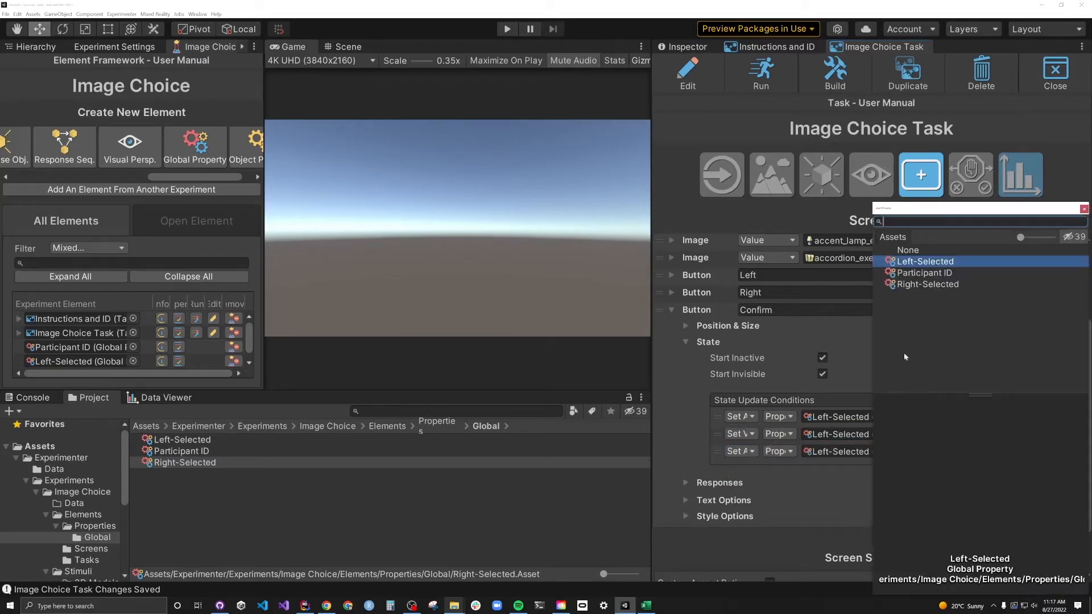
pyautogui.doubleClick(932, 288)
pyautogui.click(1040, 471)
pyautogui.click(686, 341)
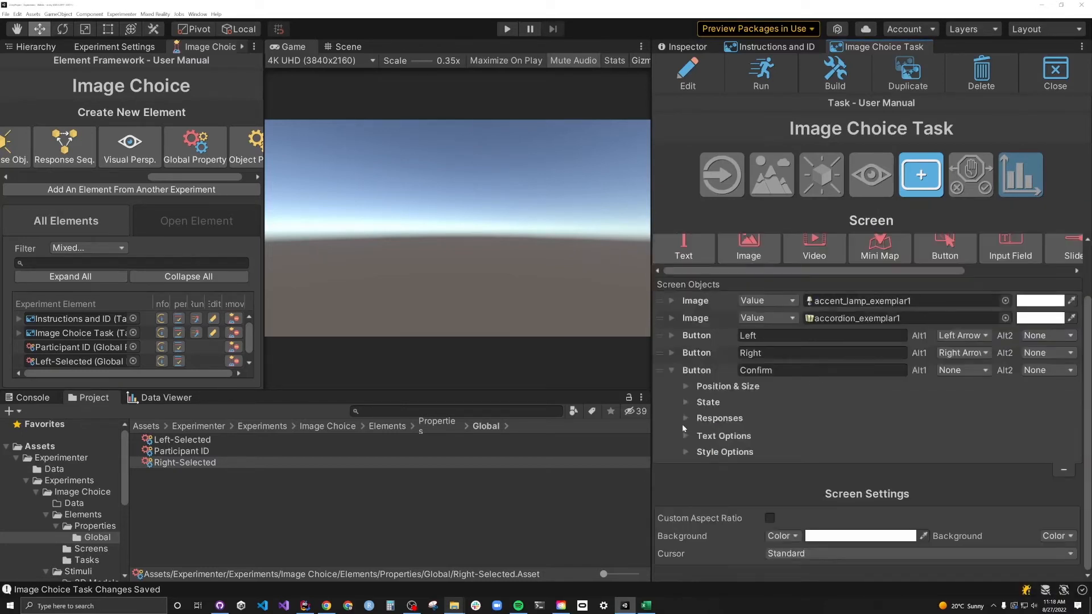
# - Make clicking Confirm end the task, give it Space as an alternate key, and test-run
pyautogui.click(688, 419)
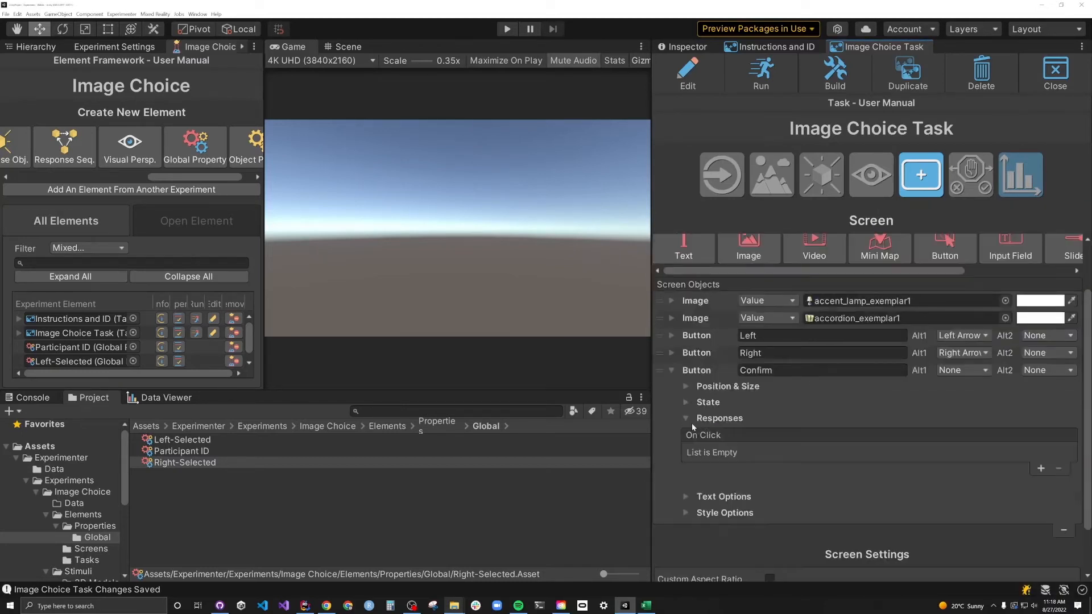
pyautogui.click(1040, 470)
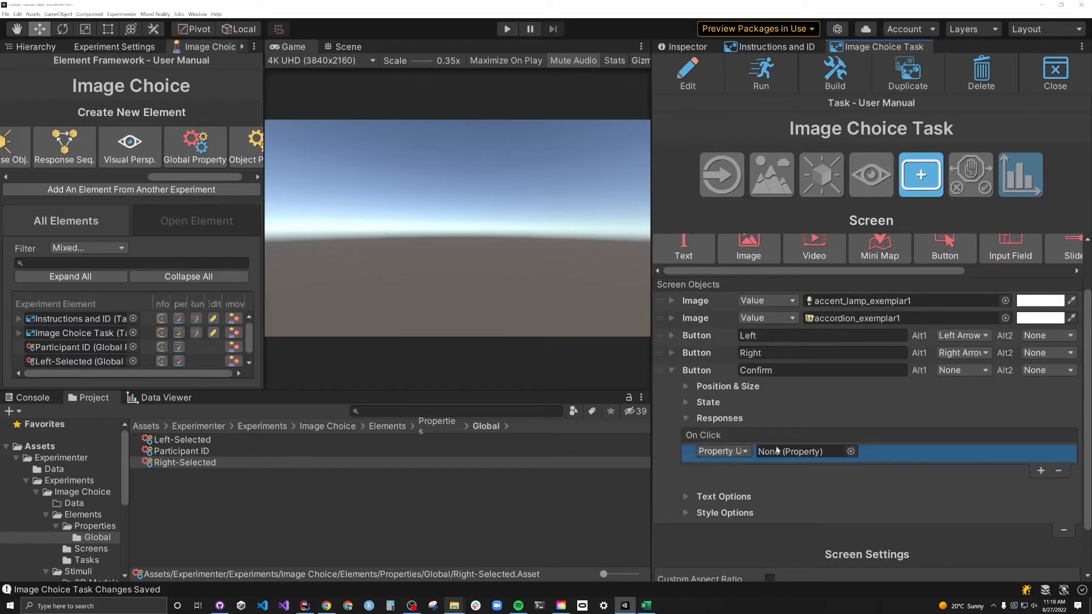
pyautogui.click(720, 451)
pyautogui.click(739, 481)
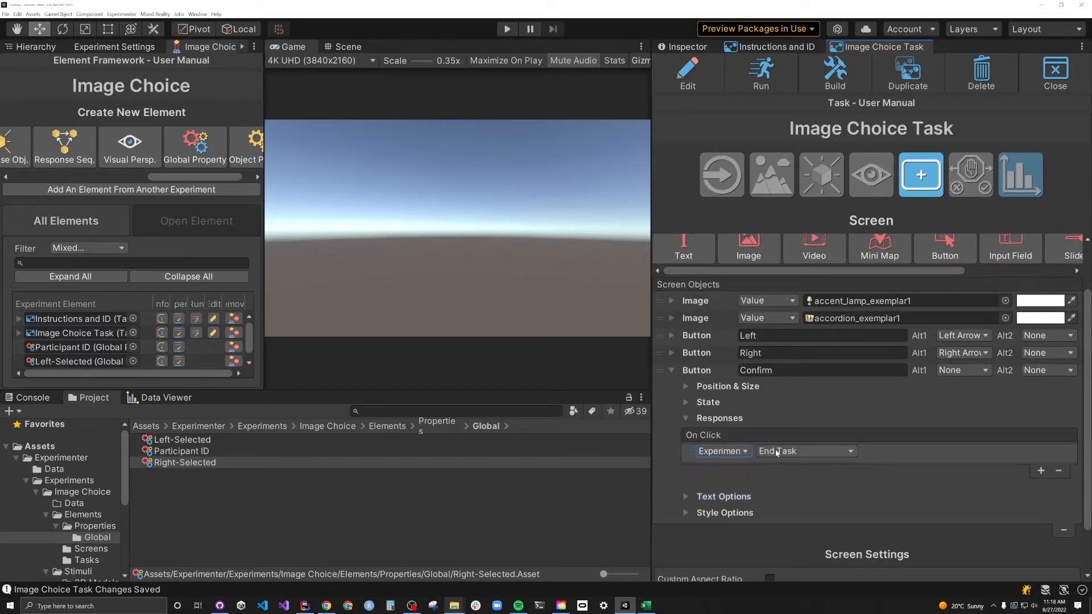
pyautogui.click(671, 370)
pyautogui.click(961, 438)
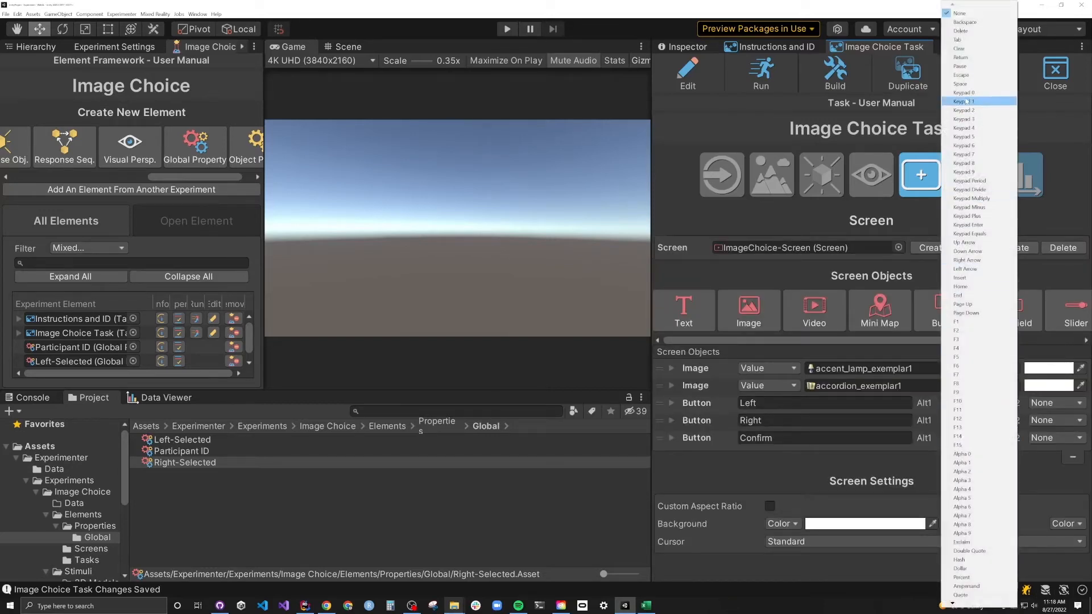
pyautogui.click(960, 84)
pyautogui.click(761, 74)
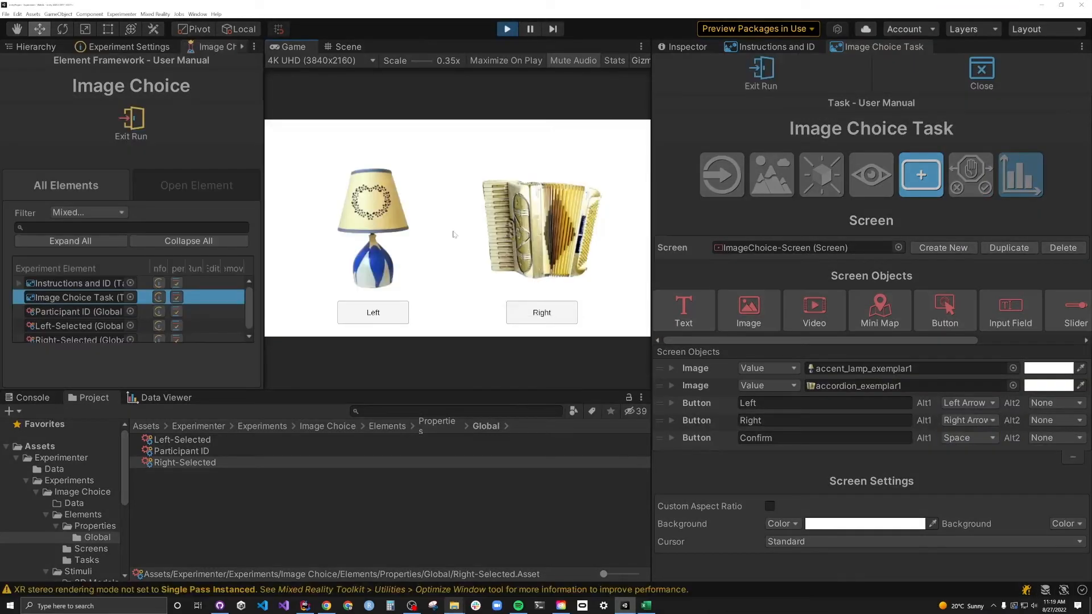
# - In the running trial, pick Left, set Confirm's Y position to -175, and submit
pyautogui.press('Left')
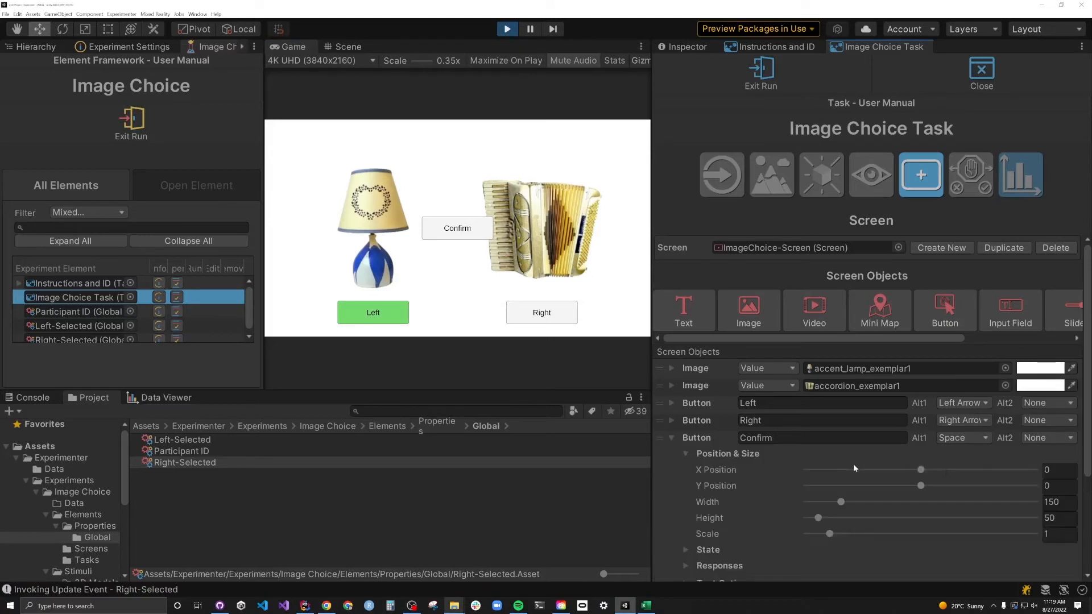
pyautogui.click(1039, 483)
pyautogui.write('-175')
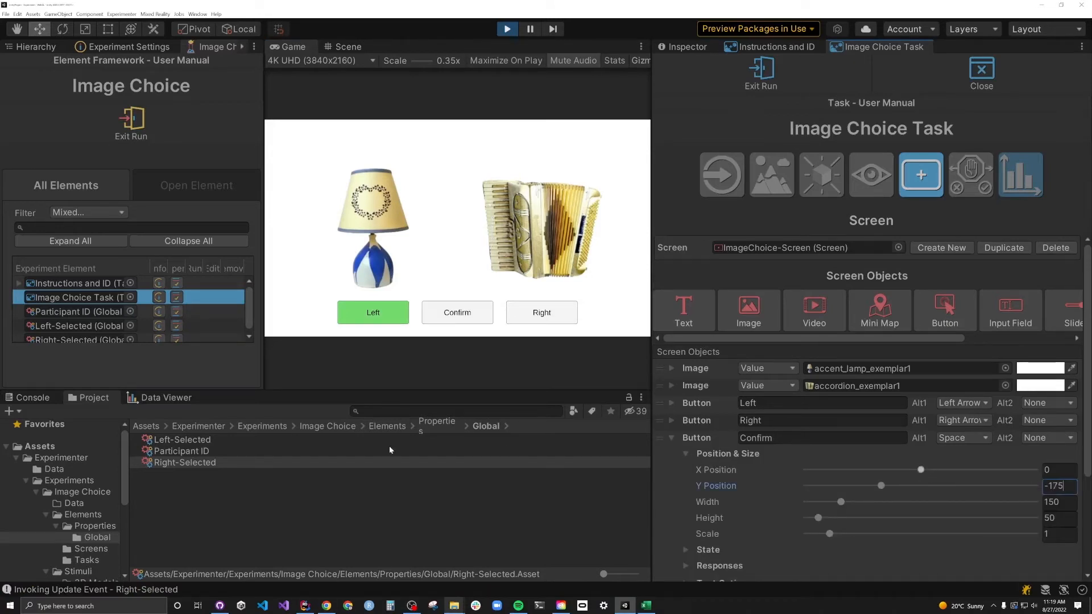
pyautogui.click(472, 317)
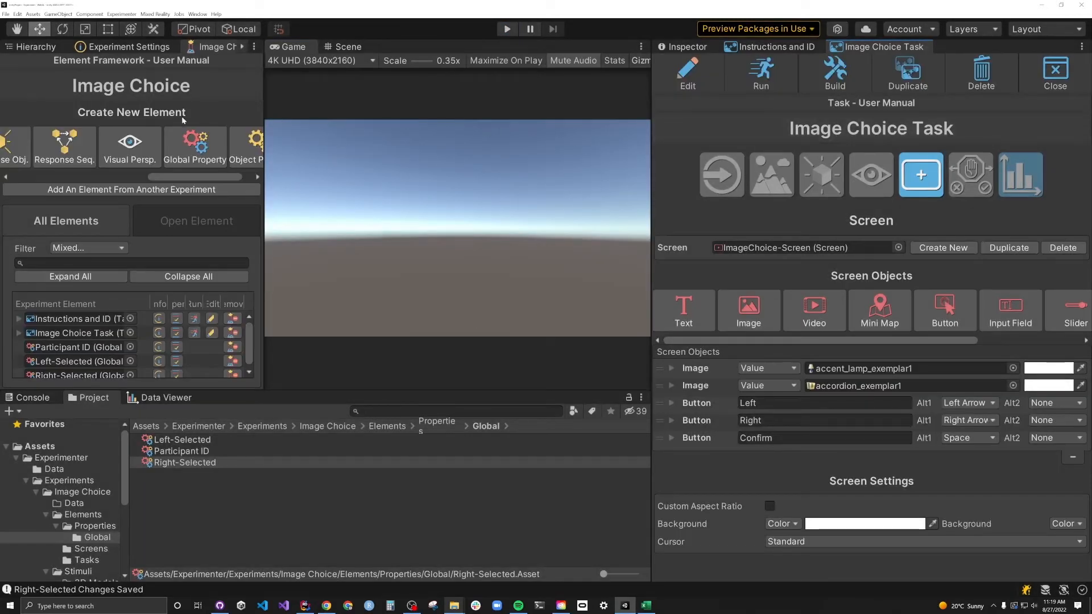
# - Create an Image List property named Images containing the stimulus pictures
pyautogui.click(170, 149)
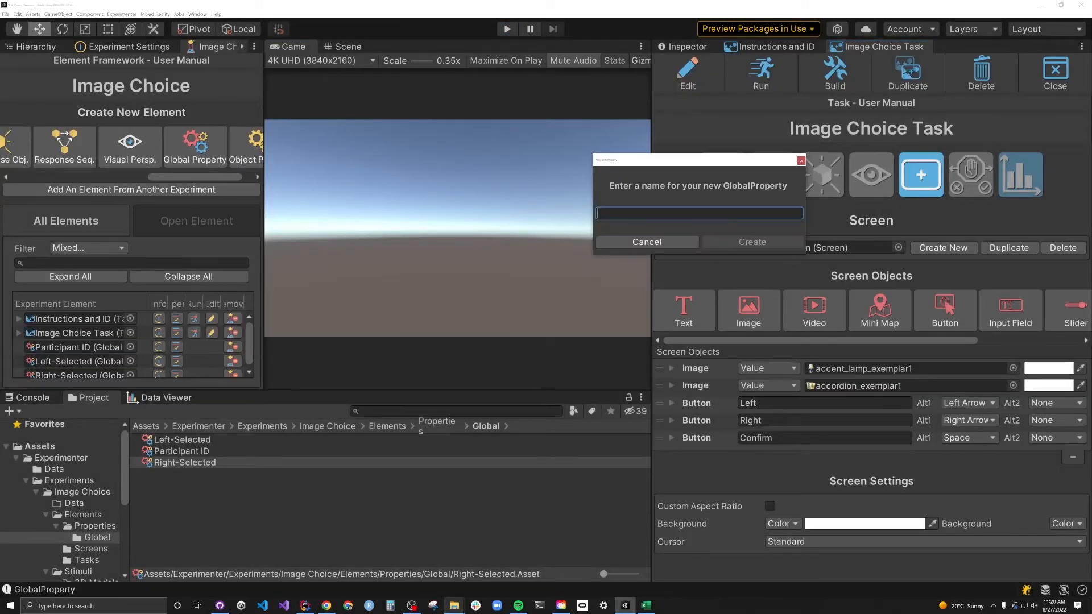
pyautogui.write('Images')
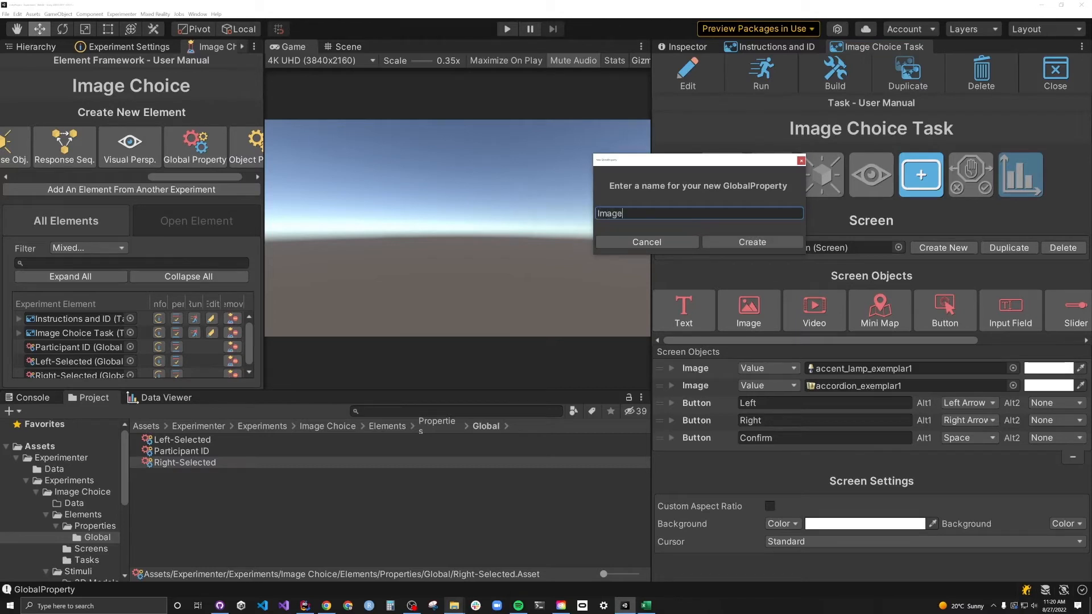
pyautogui.click(748, 242)
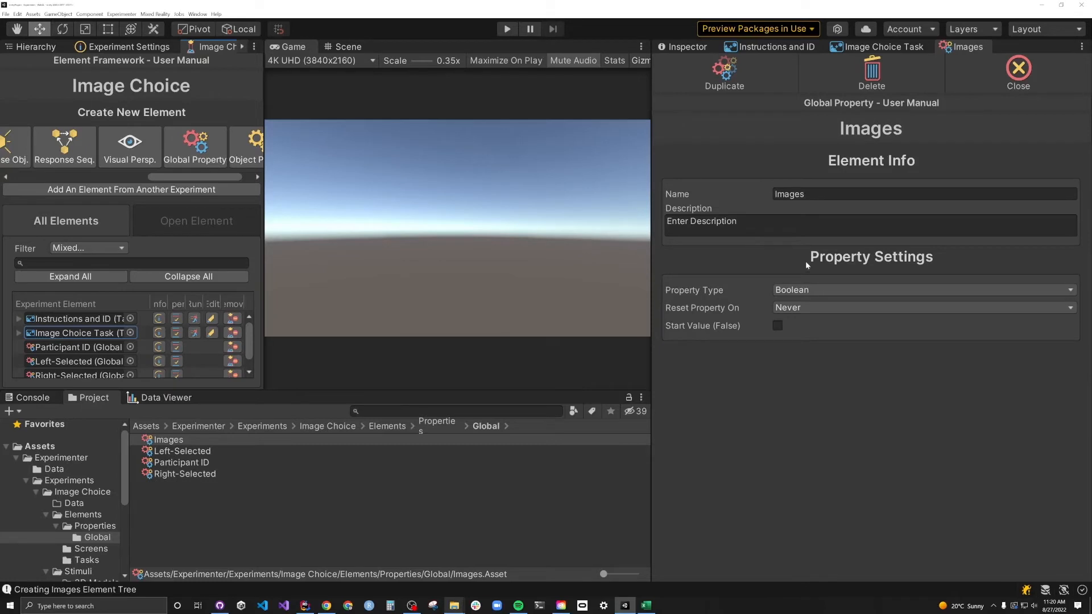
pyautogui.click(786, 291)
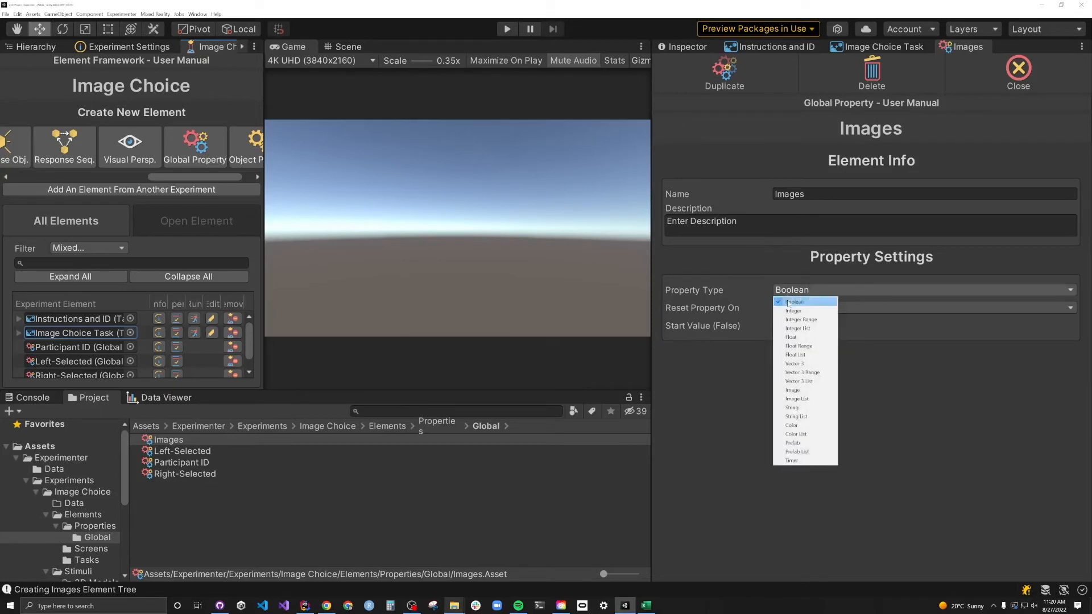
pyautogui.click(796, 416)
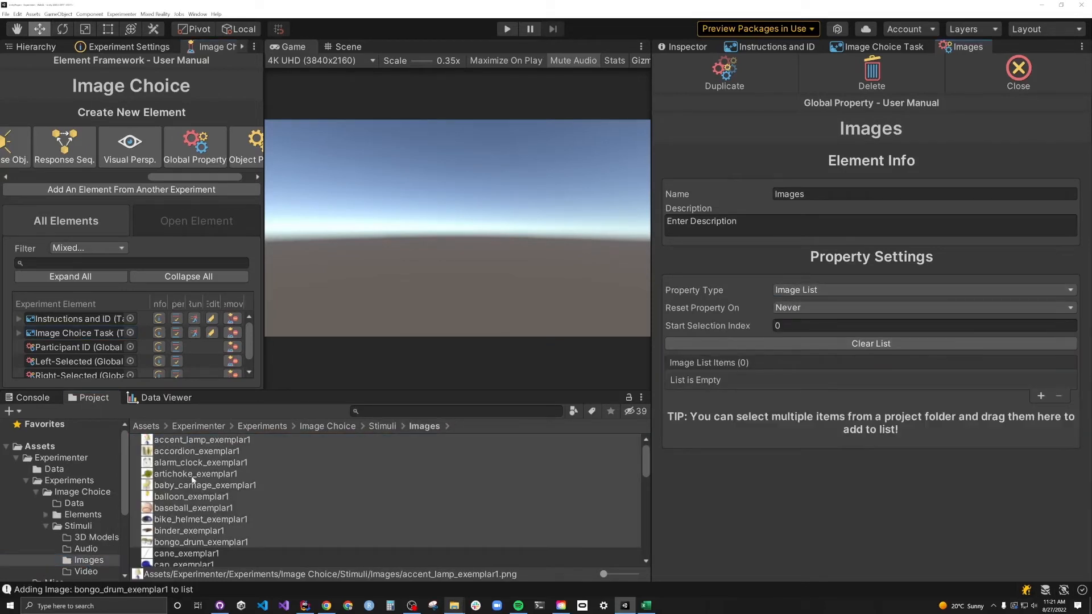
pyautogui.moveTo(188, 471); pyautogui.dragTo(861, 364)
pyautogui.click(1017, 69)
# - Create an Image-type property Left-Image, then a Right-Image property
pyautogui.click(195, 142)
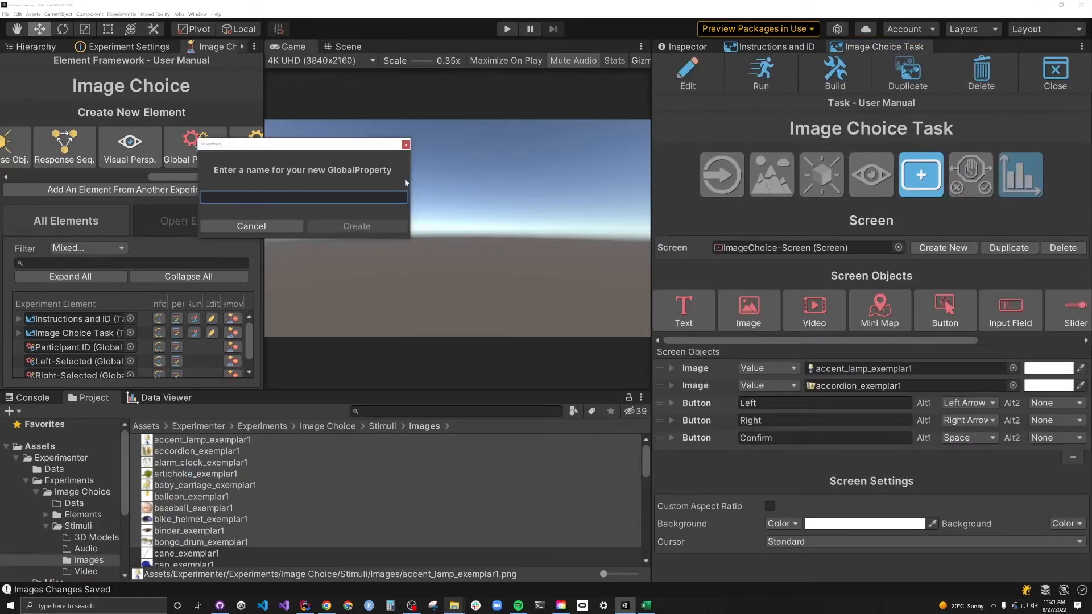
pyautogui.write('Left-Image')
pyautogui.click(357, 226)
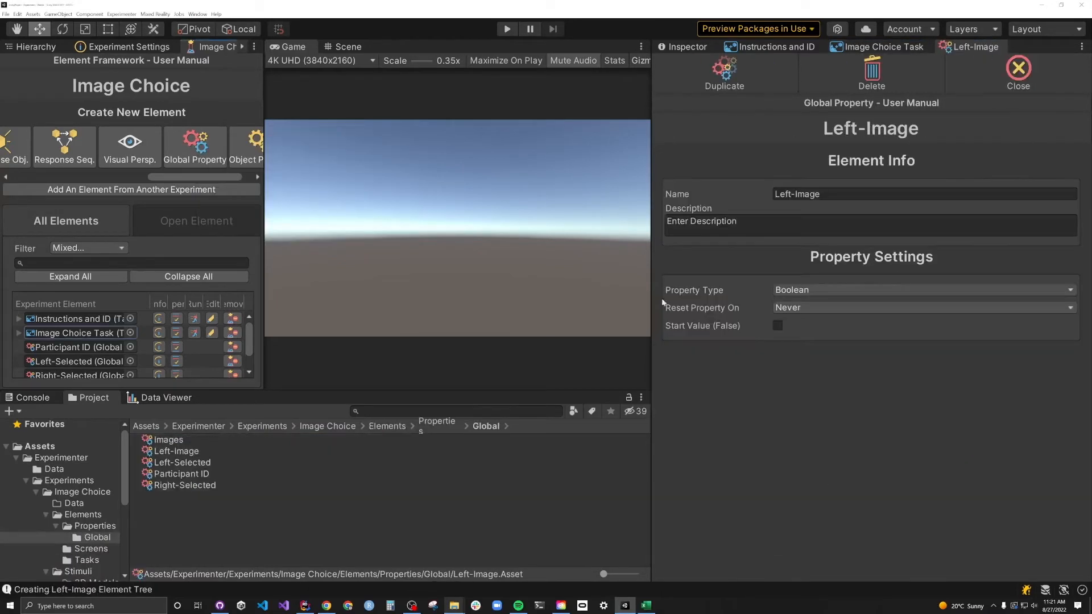
pyautogui.click(788, 291)
pyautogui.click(796, 391)
pyautogui.click(723, 71)
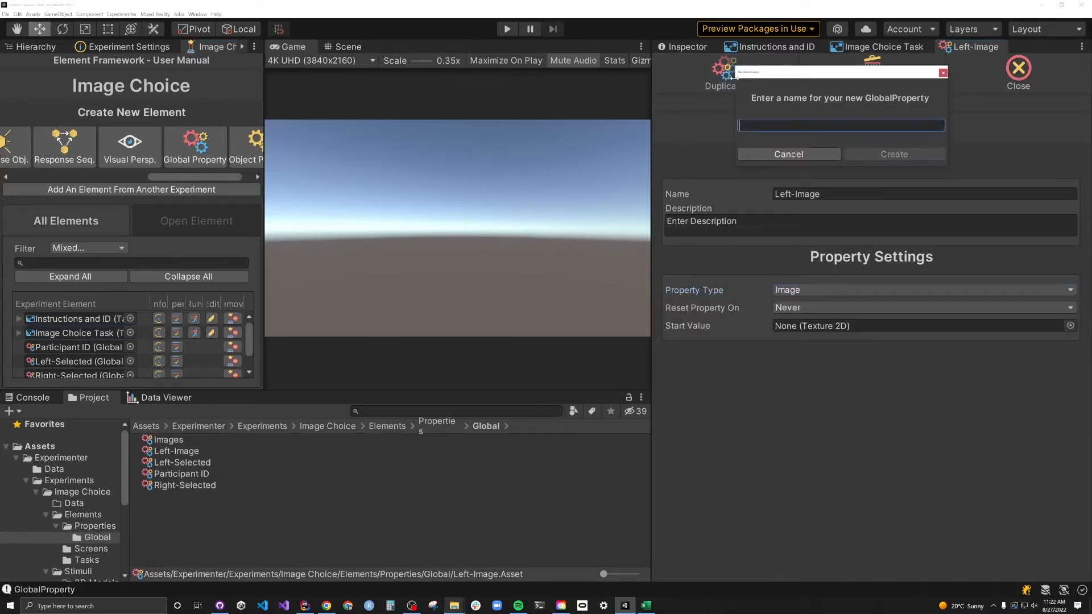
pyautogui.write('Right-Image')
pyautogui.click(893, 154)
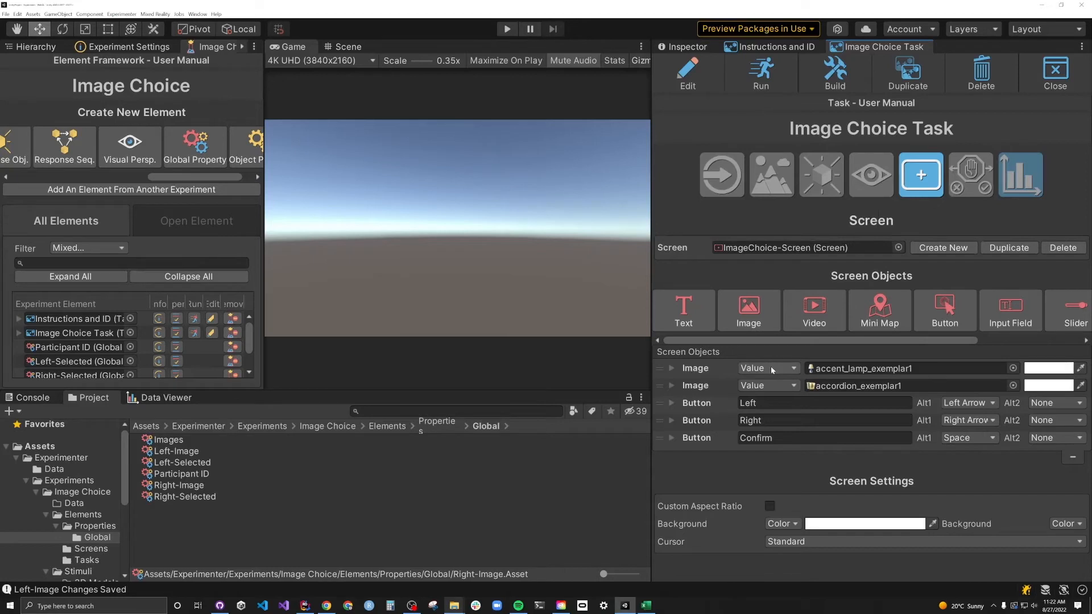
# - Make both choice-screen images property-driven, with the second image showing Right-Image
pyautogui.click(769, 366)
pyautogui.click(759, 389)
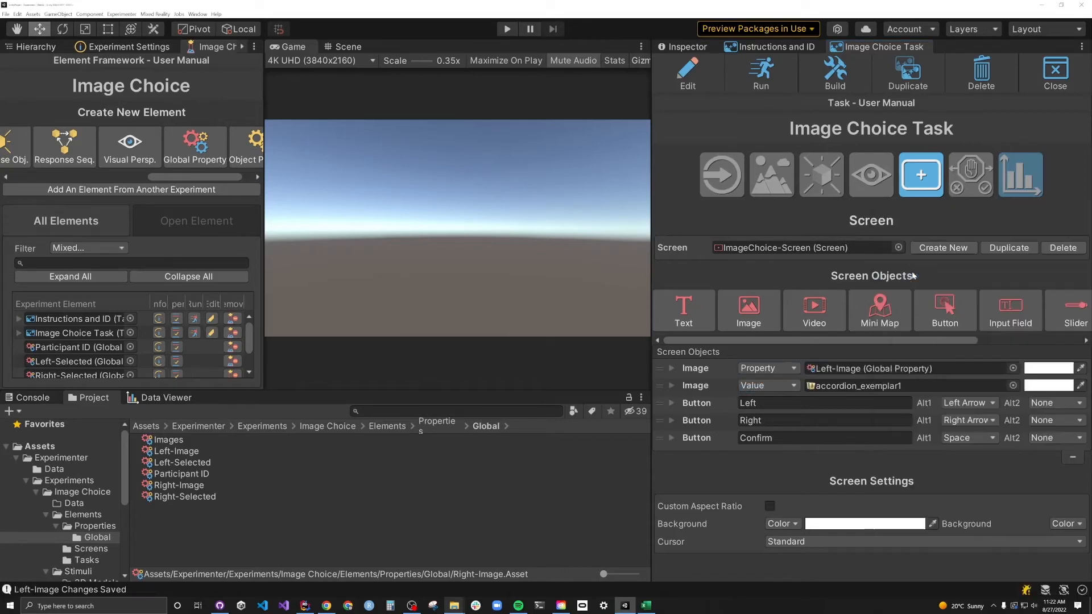
pyautogui.click(786, 385)
pyautogui.click(762, 407)
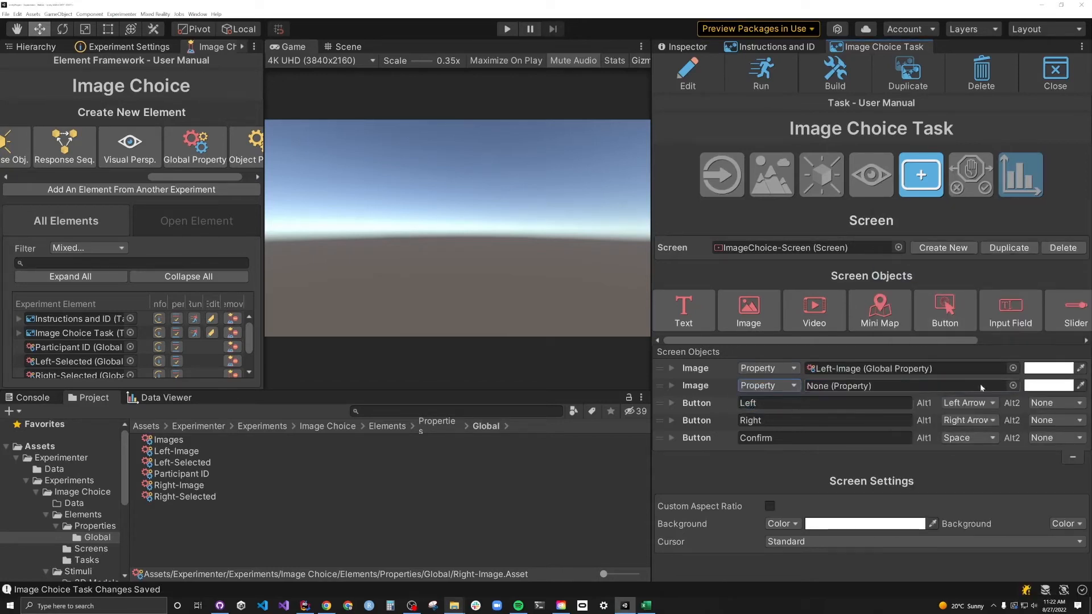
pyautogui.click(1013, 386)
pyautogui.doubleClick(930, 309)
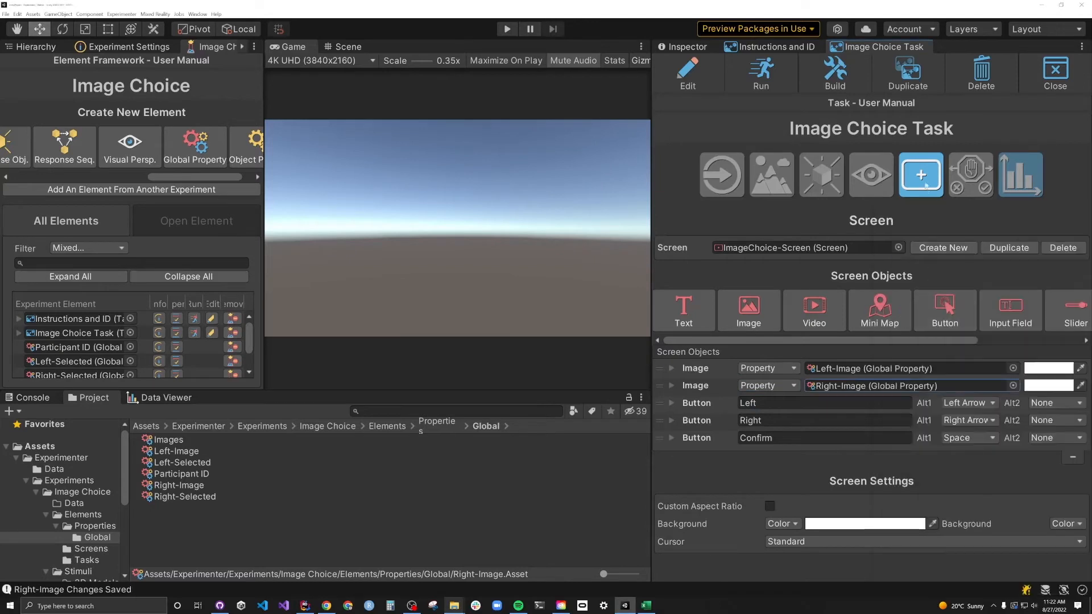
# - Add a pre-start update that selects a random item from Images
pyautogui.click(738, 173)
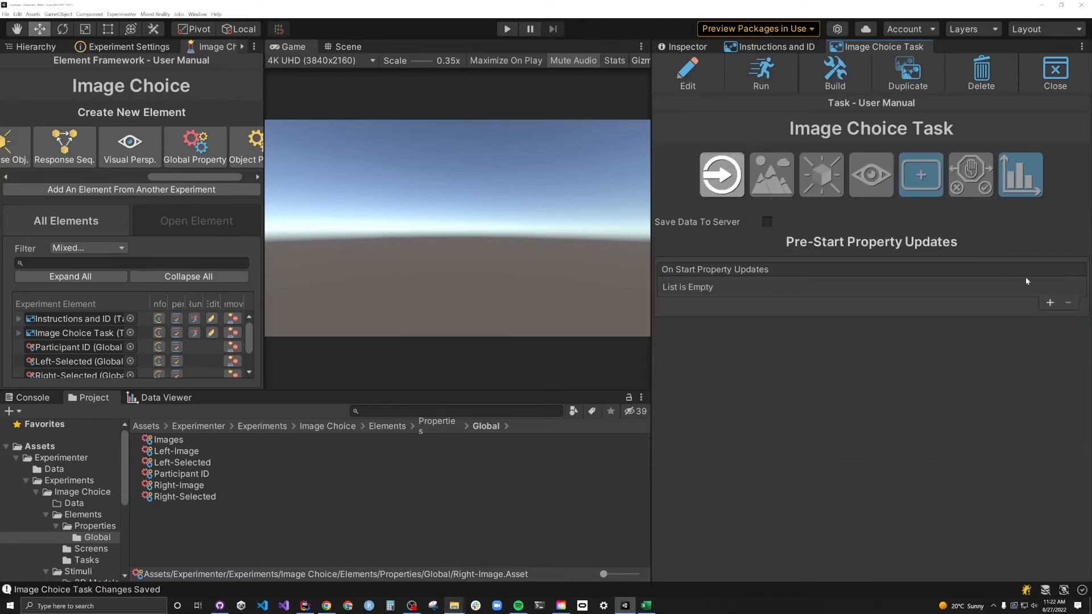
pyautogui.click(1049, 303)
pyautogui.click(799, 286)
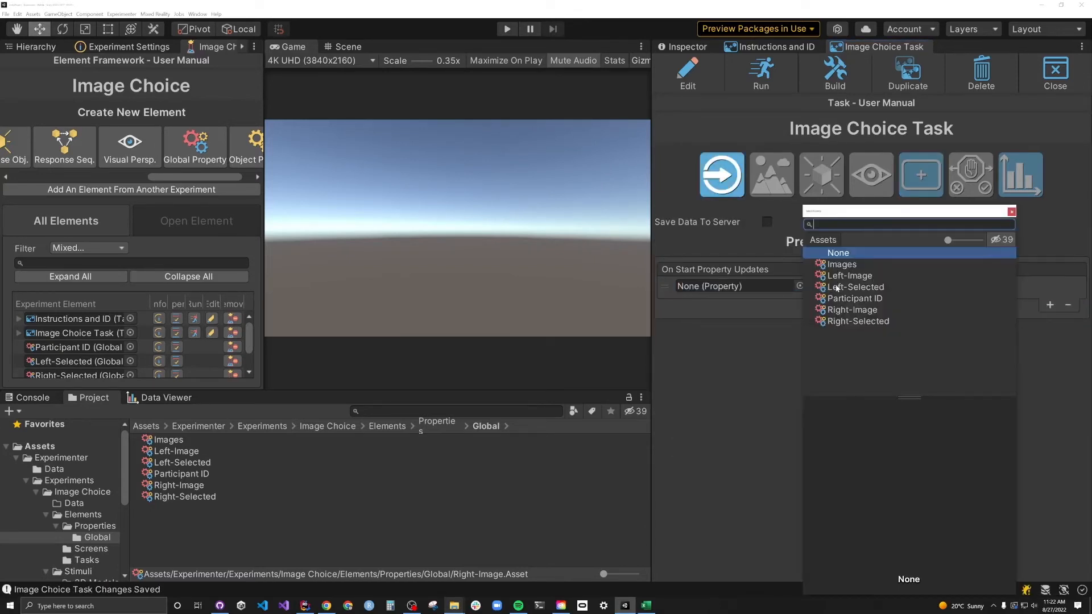
pyautogui.doubleClick(839, 265)
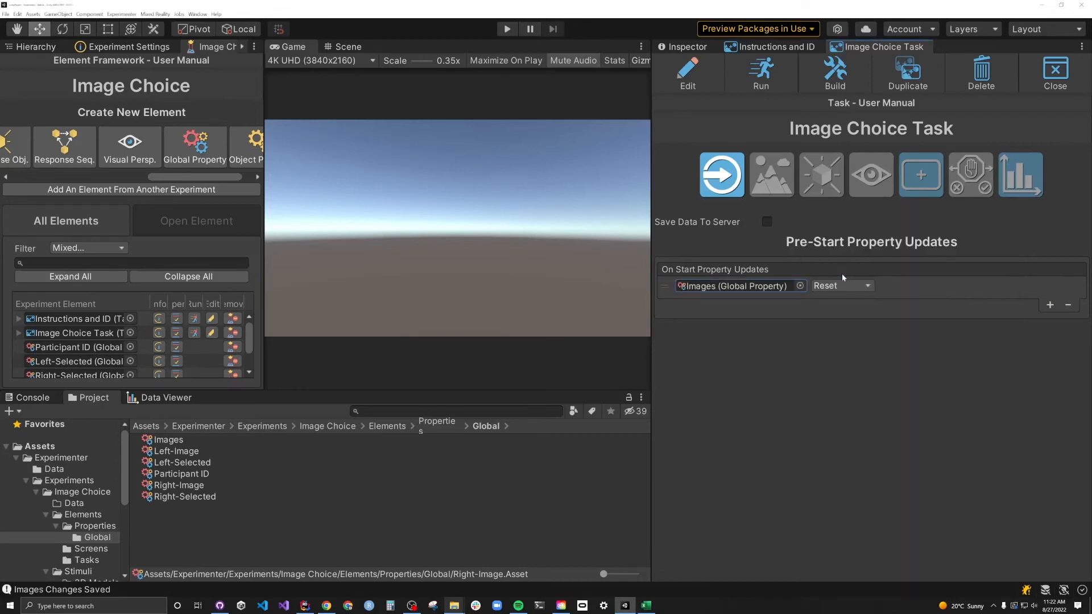
pyautogui.click(834, 286)
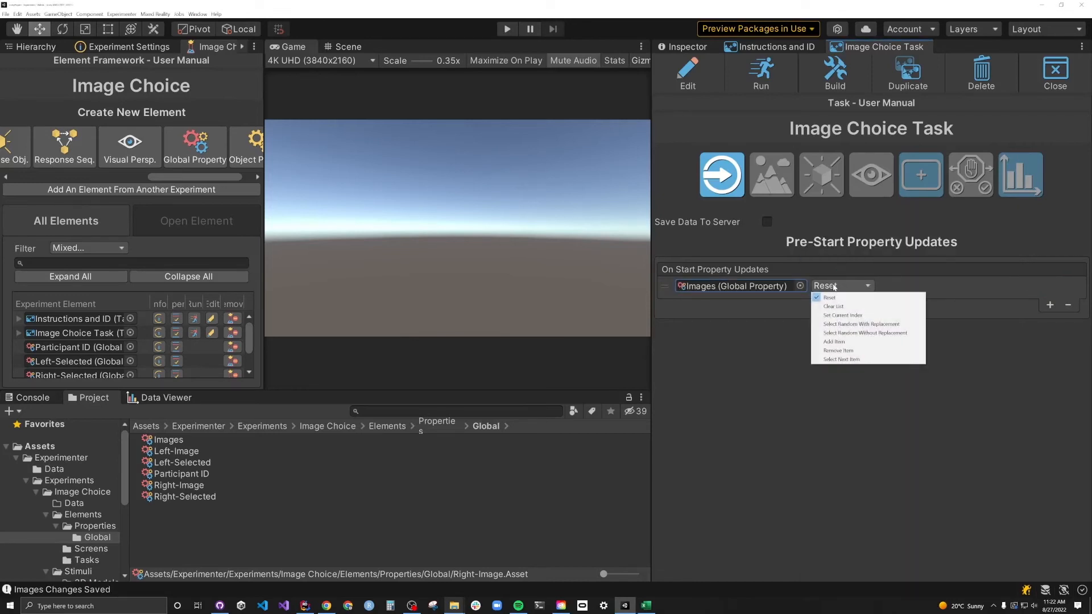
pyautogui.click(859, 334)
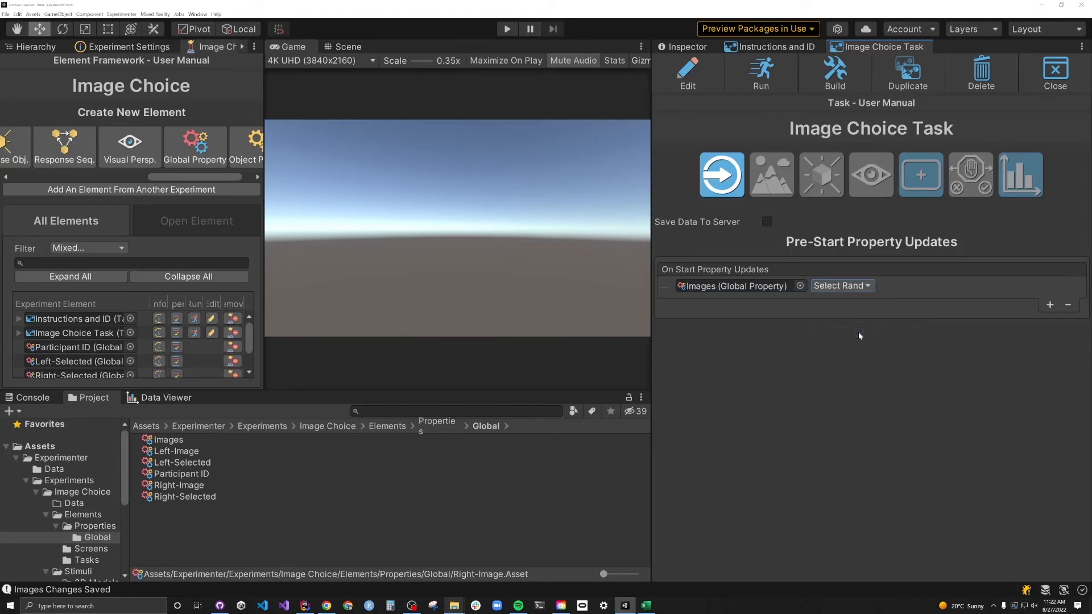
# - Add a pre-start update setting Left-Image equal to Images
pyautogui.click(1048, 303)
pyautogui.click(799, 303)
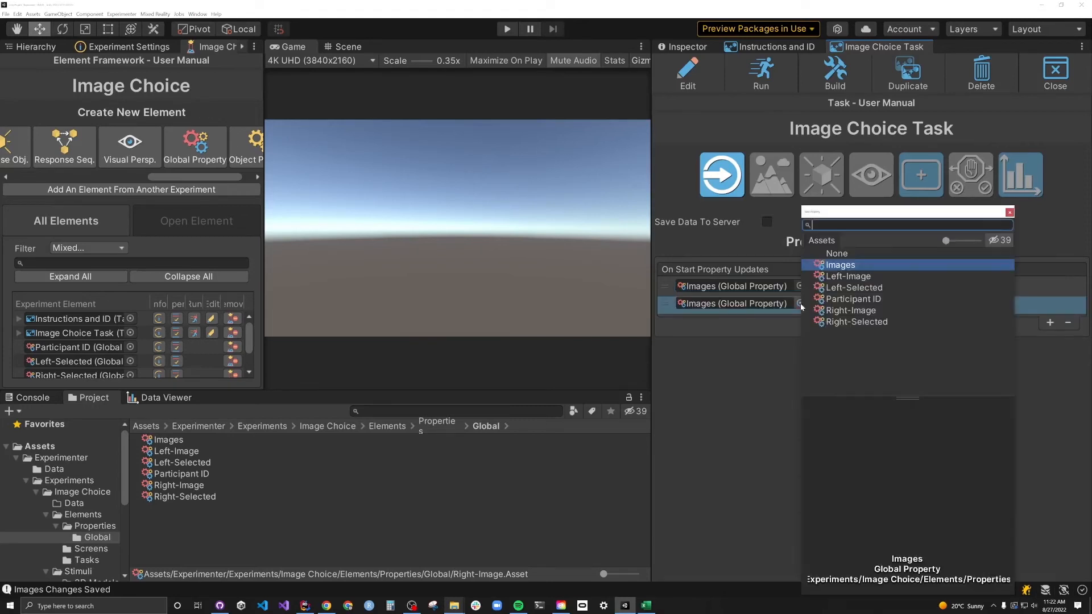
pyautogui.doubleClick(836, 276)
pyautogui.click(834, 303)
pyautogui.click(835, 323)
pyautogui.click(898, 303)
pyautogui.click(898, 324)
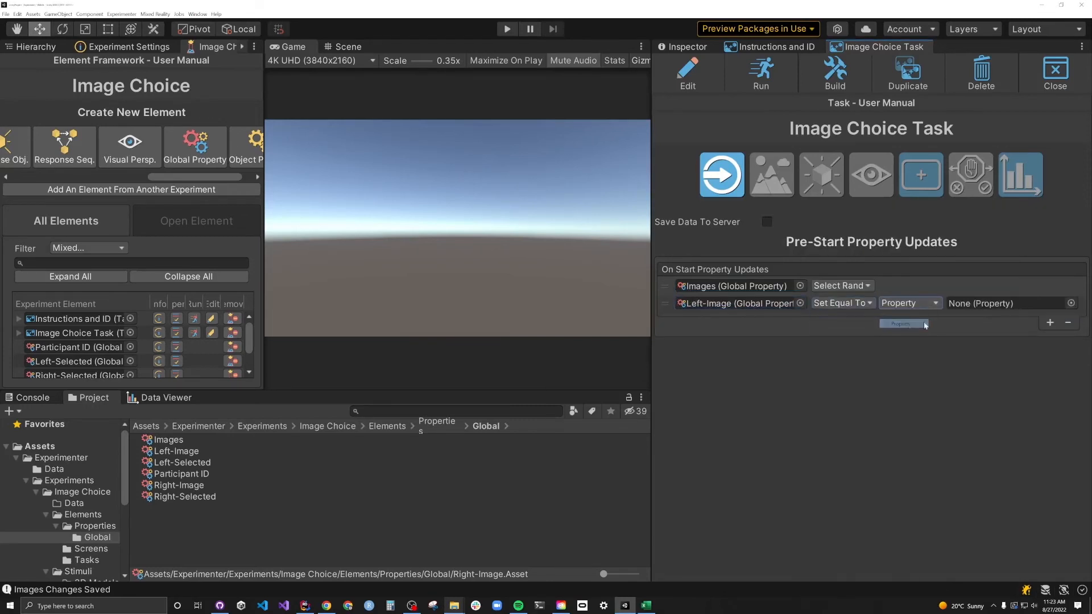
pyautogui.click(1077, 303)
pyautogui.doubleClick(916, 265)
# - Add another random Images pick and set Right-Image equal to Images
pyautogui.click(1049, 323)
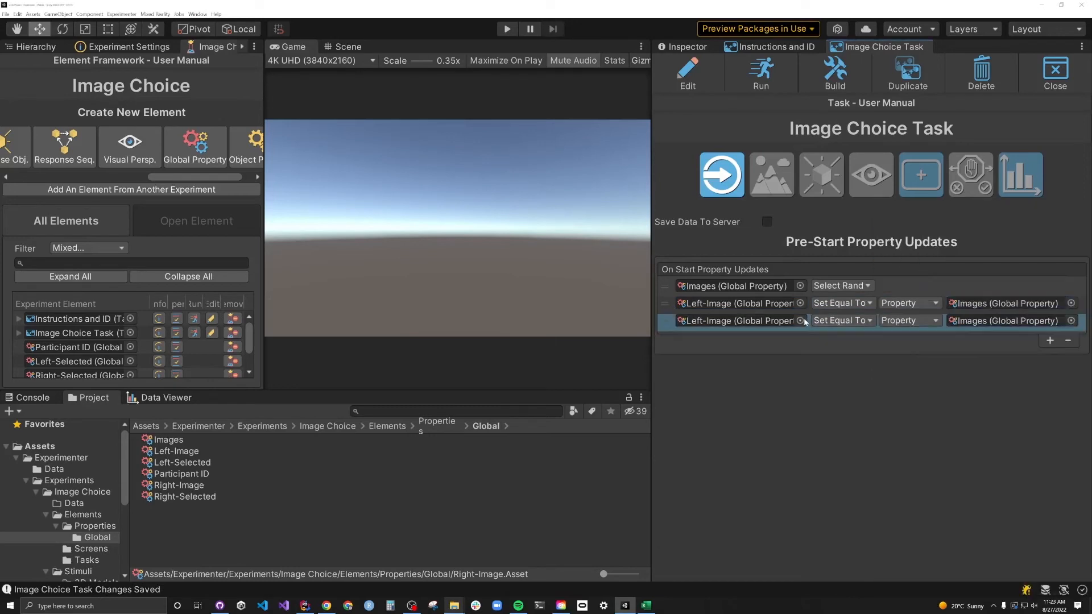
pyautogui.click(800, 321)
pyautogui.doubleClick(841, 265)
pyautogui.click(850, 320)
pyautogui.click(842, 351)
pyautogui.click(1049, 340)
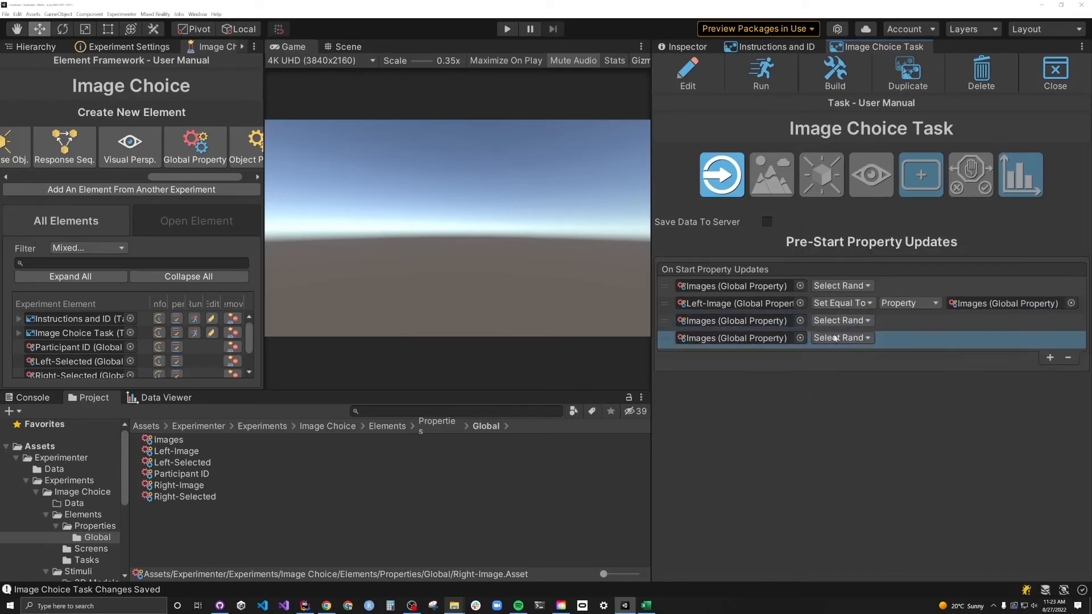
pyautogui.click(799, 338)
pyautogui.doubleClick(853, 312)
pyautogui.click(841, 337)
pyautogui.click(898, 337)
pyautogui.click(899, 355)
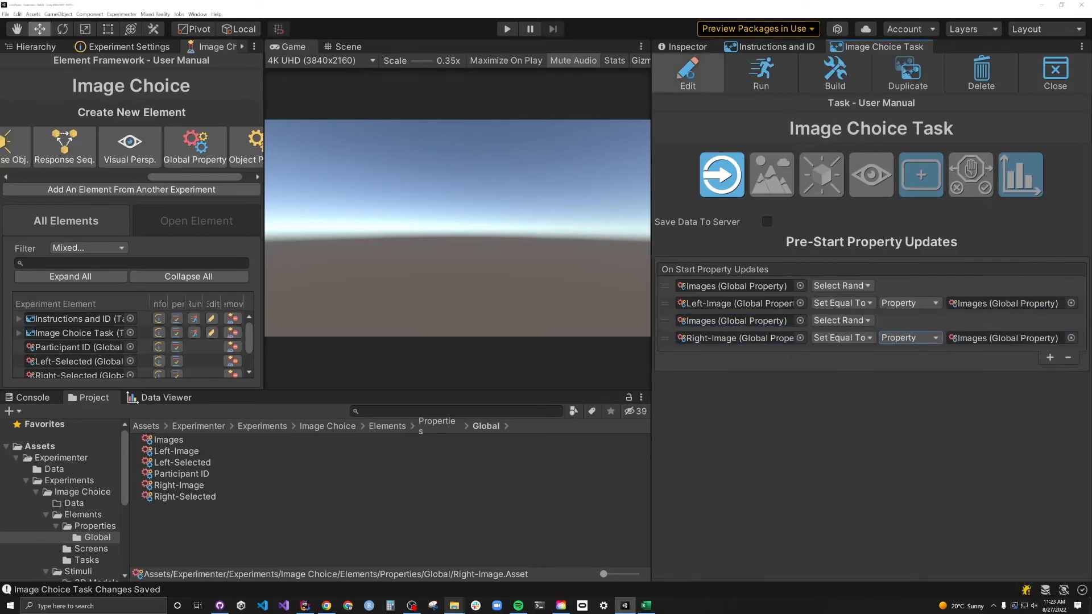
# - Preview the image choice screen and reshuffle it for new random images
pyautogui.click(688, 74)
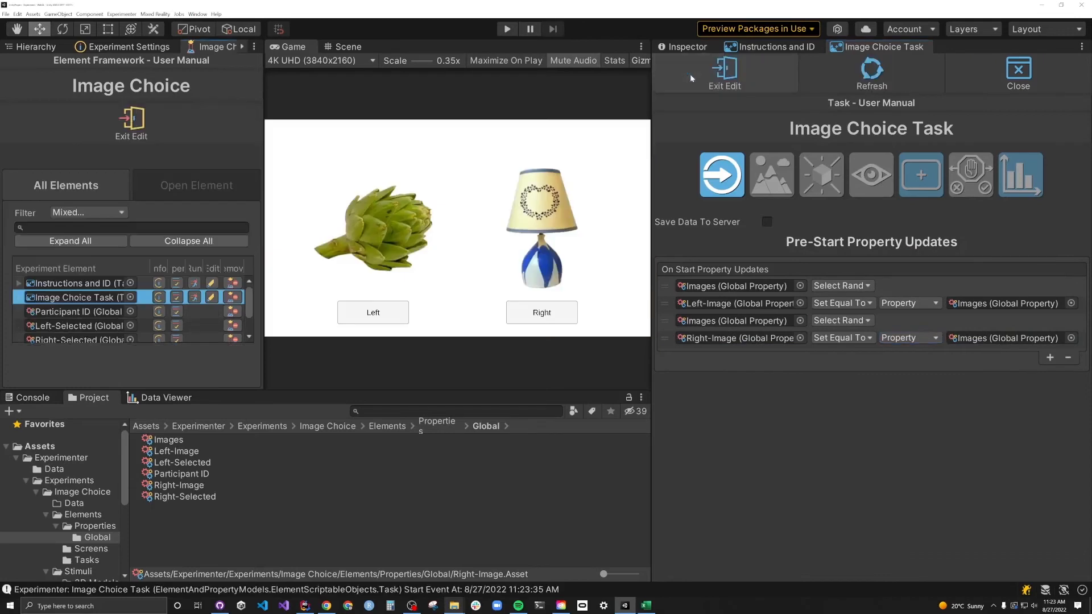
pyautogui.click(863, 82)
pyautogui.click(864, 82)
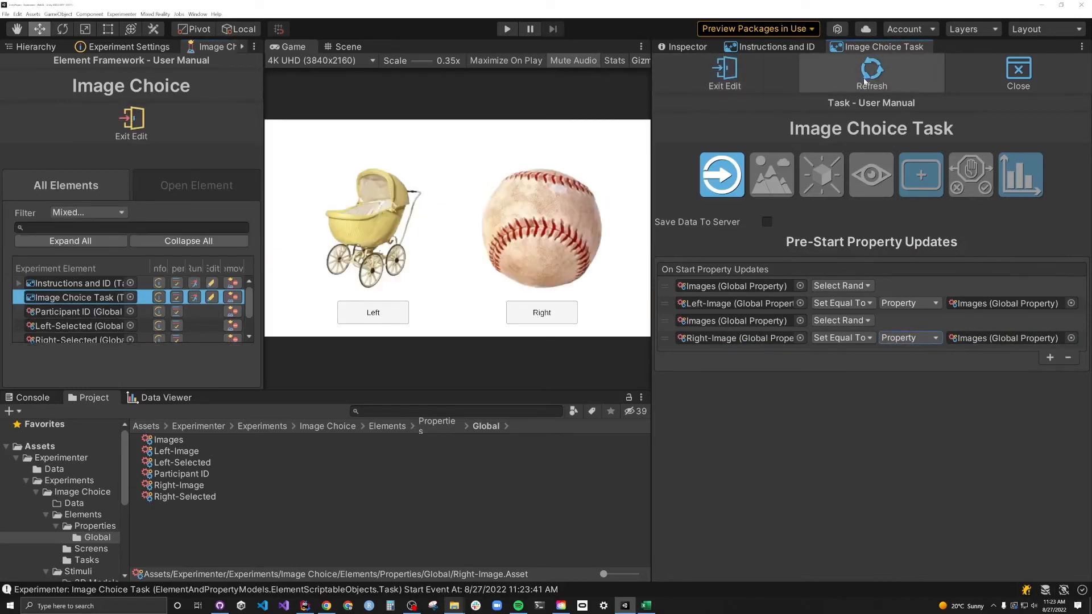
# - Create an Integer global property named ChoicesMade
pyautogui.click(863, 82)
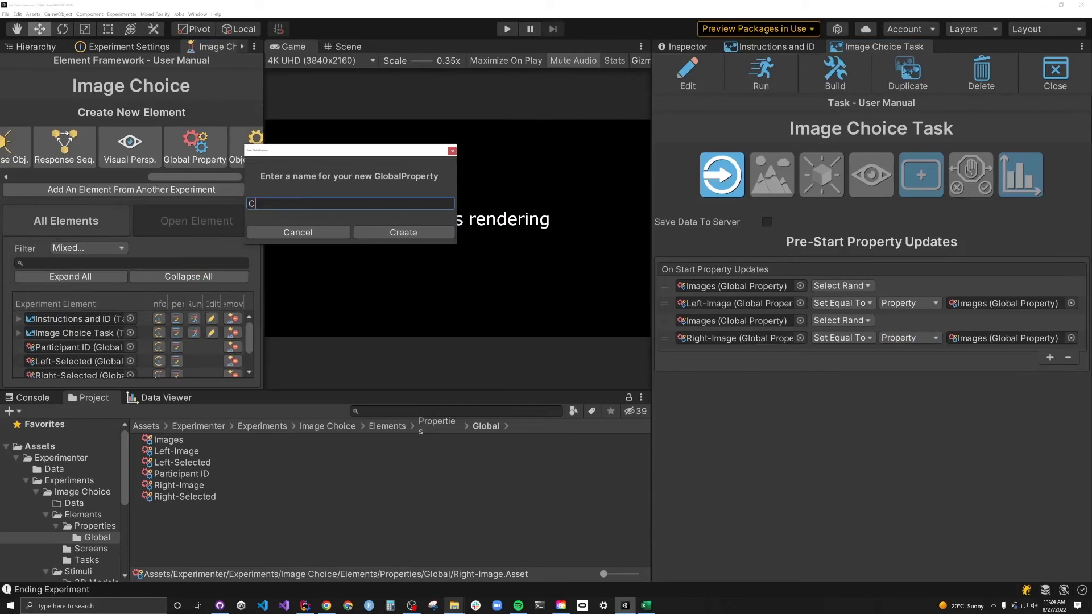
pyautogui.write('hoicesMade')
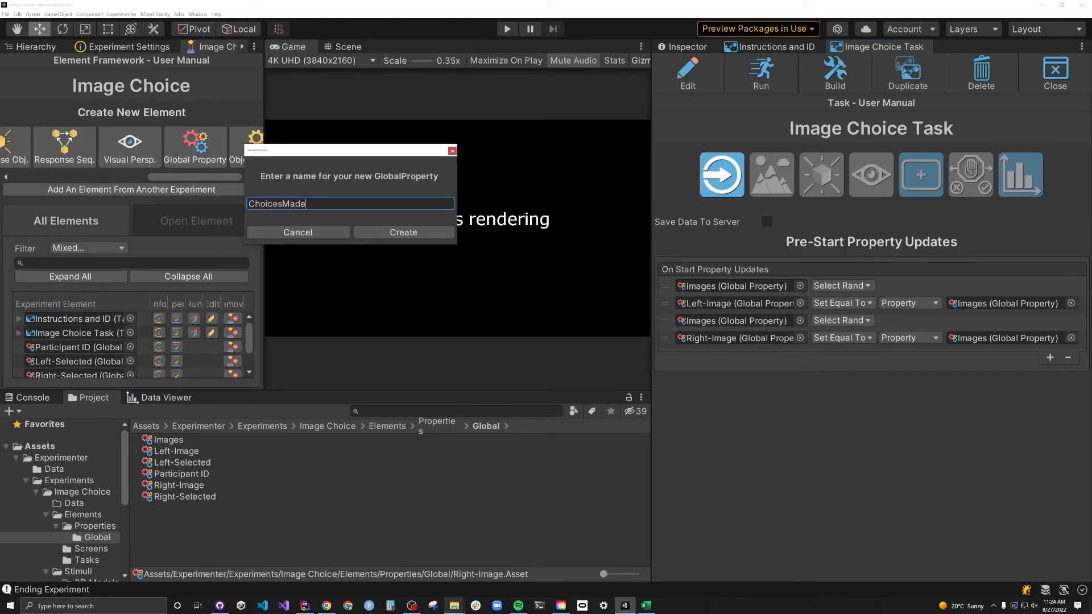
pyautogui.click(403, 232)
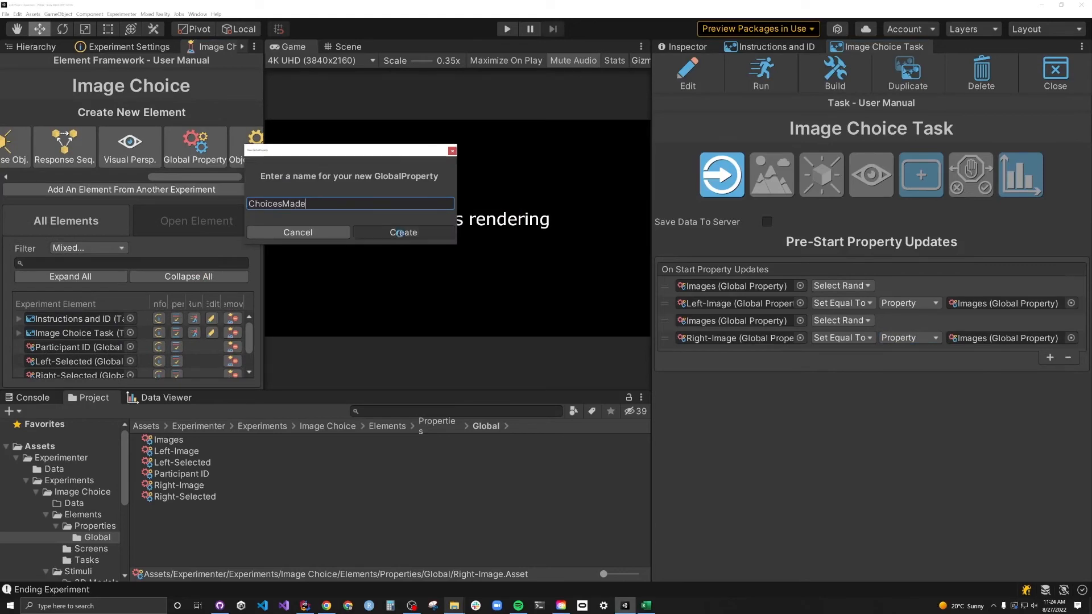
pyautogui.click(798, 290)
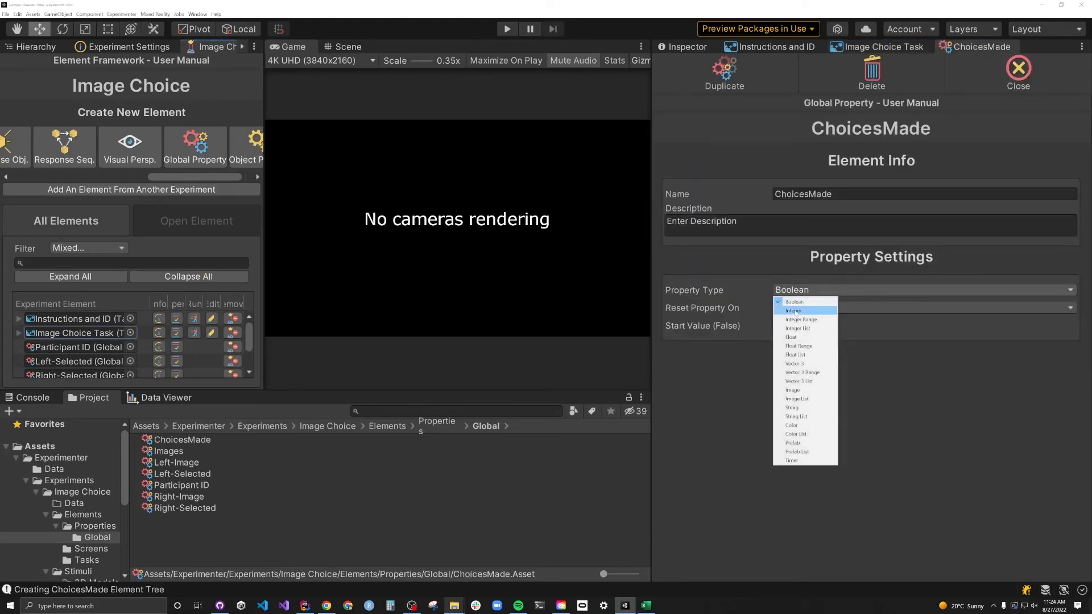
pyautogui.click(793, 311)
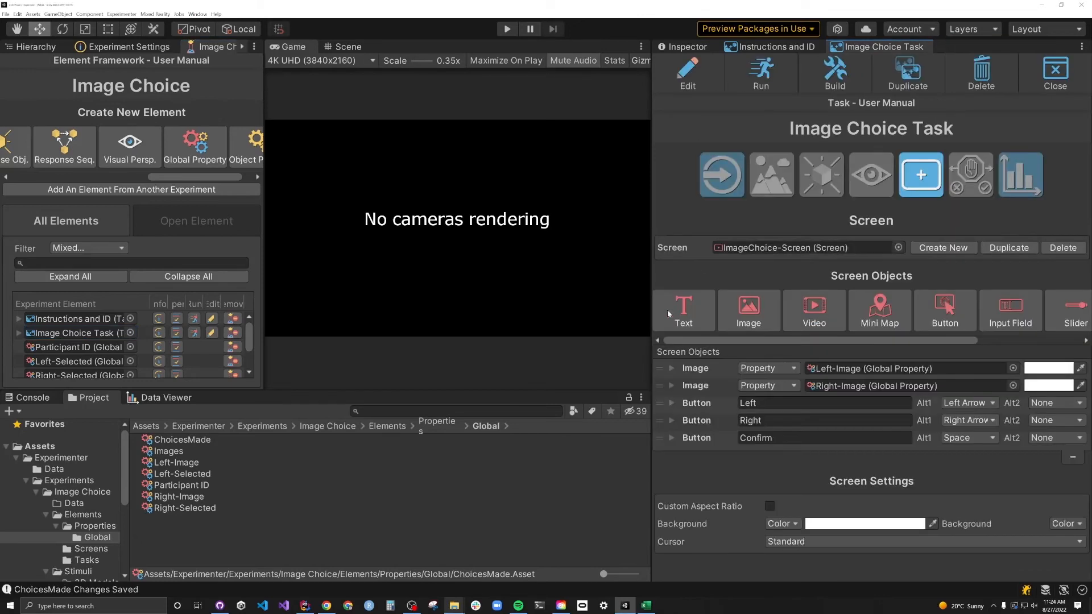
# - Give the Confirm button a click update adding 1 to ChoicesMade, placed before End Task
pyautogui.click(670, 433)
pyautogui.click(701, 421)
pyautogui.click(1041, 471)
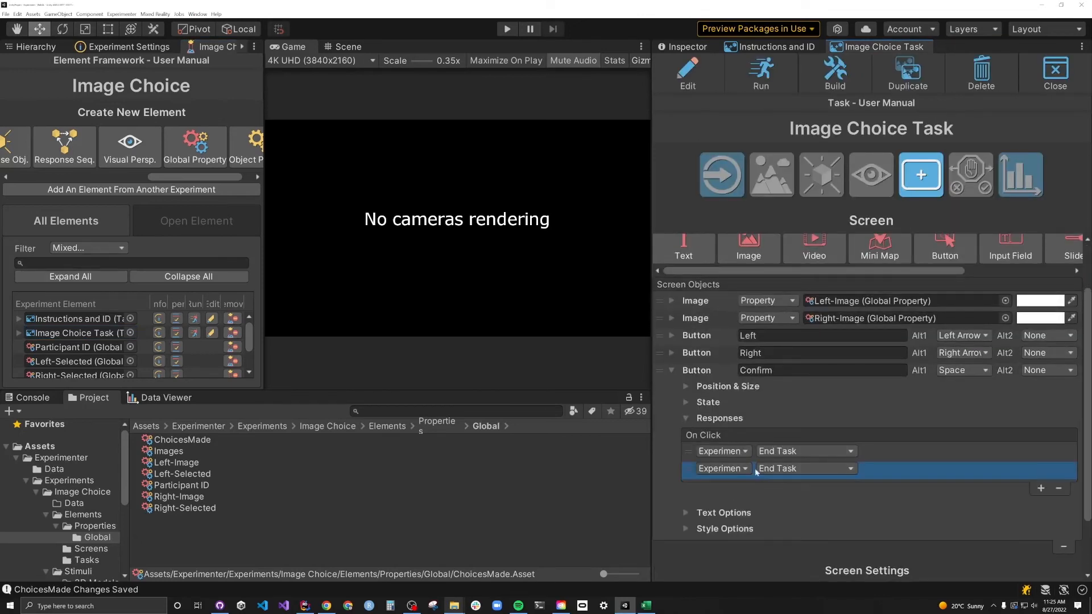
pyautogui.click(743, 469)
pyautogui.click(726, 480)
pyautogui.click(851, 468)
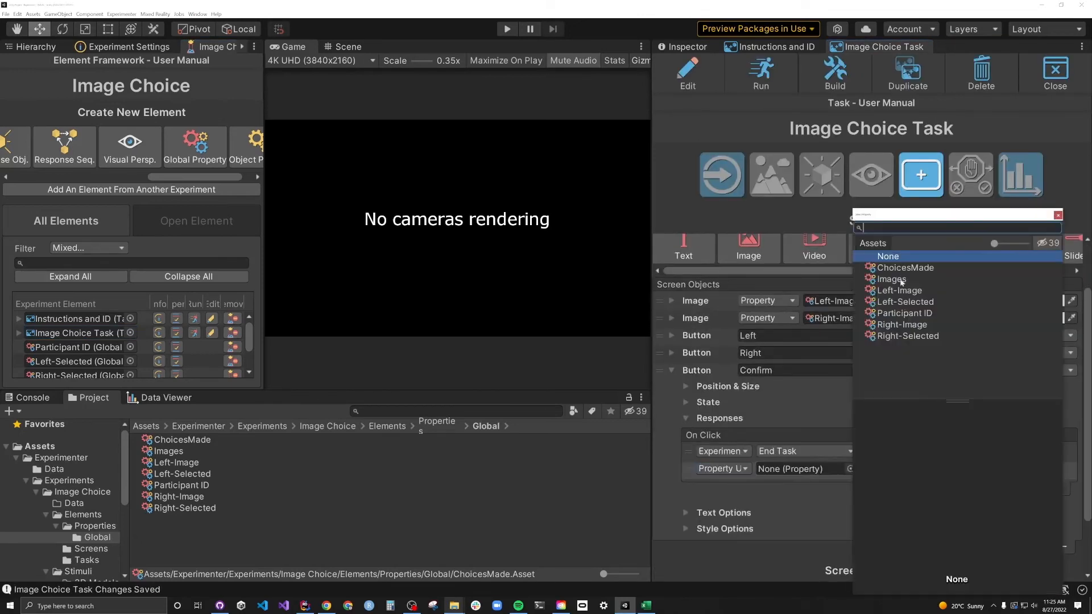
pyautogui.click(966, 263)
pyautogui.click(904, 469)
pyautogui.click(879, 515)
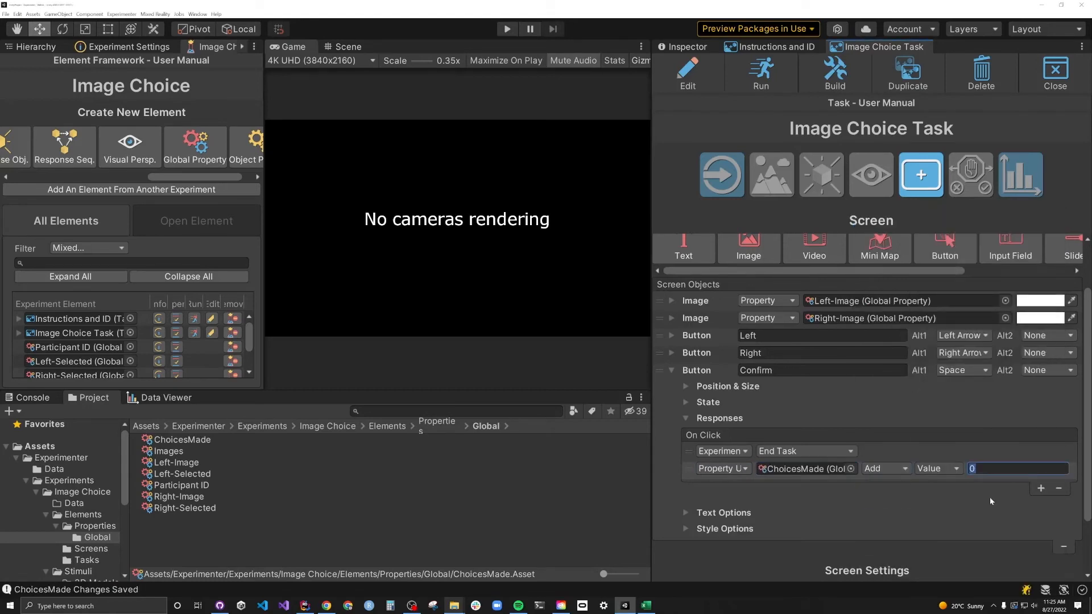
pyautogui.click(688, 463)
pyautogui.moveTo(688, 459); pyautogui.dragTo(689, 435)
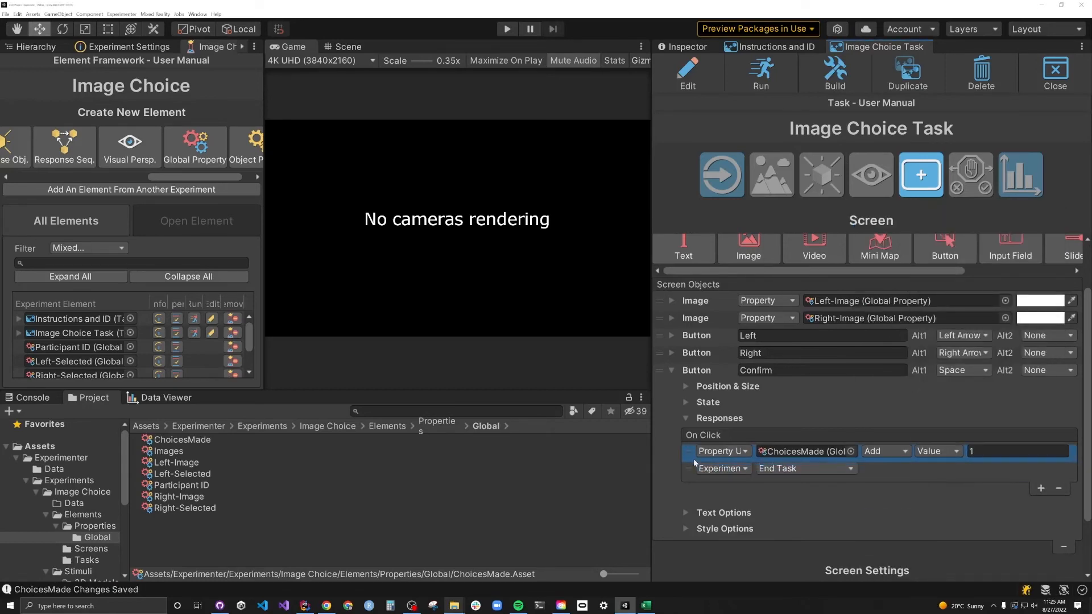
# - Add a text object showing ChoicesMade with prefix "You've Completed" and suffix "/5"
pyautogui.click(671, 370)
pyautogui.click(683, 310)
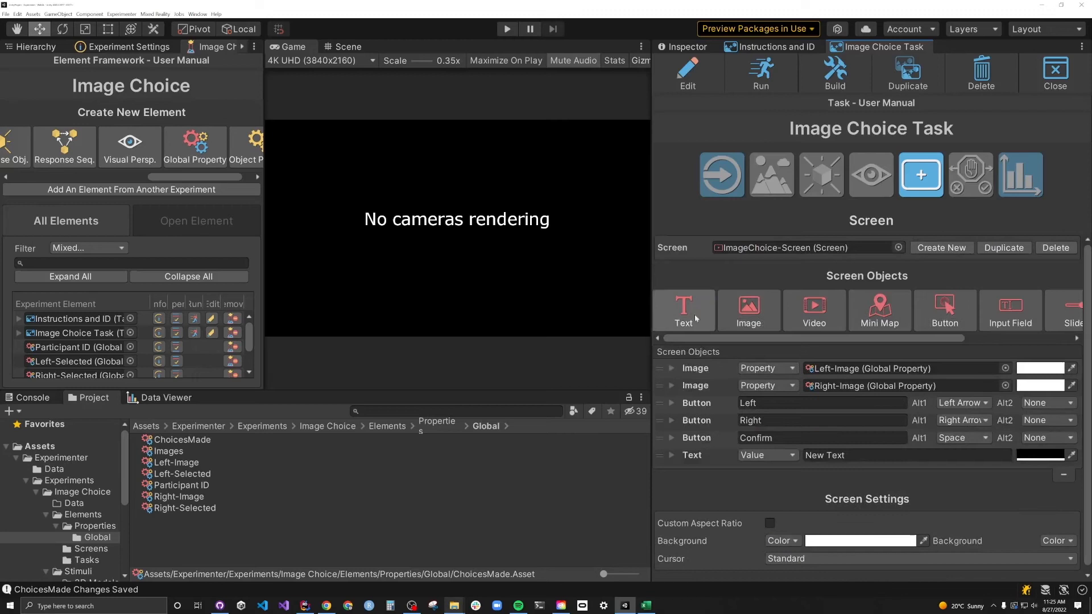
pyautogui.click(764, 455)
pyautogui.click(762, 476)
pyautogui.click(1005, 455)
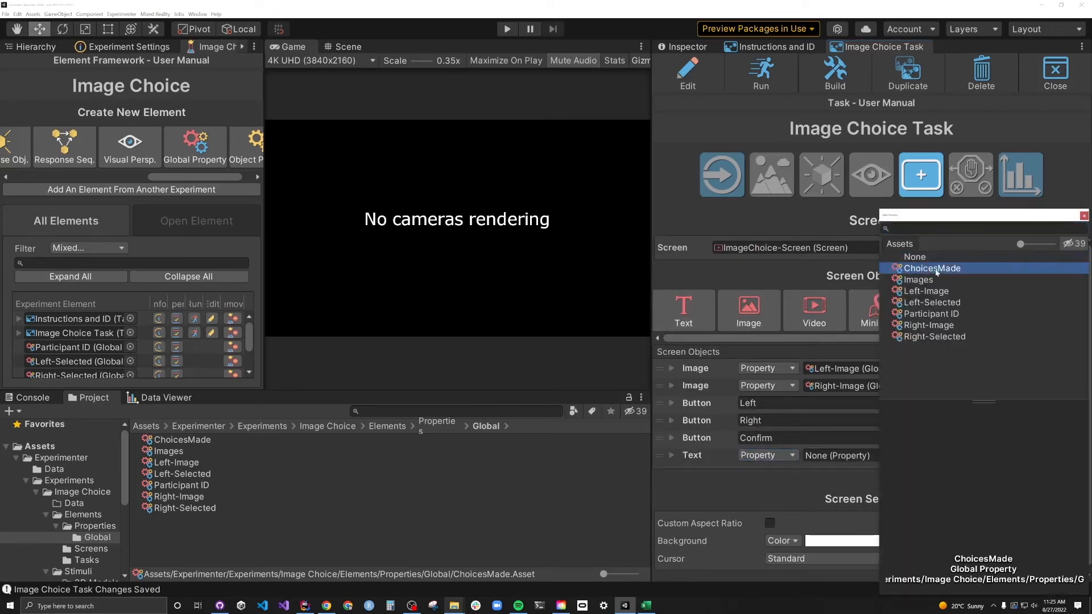
pyautogui.doubleClick(841, 263)
pyautogui.write("You've")
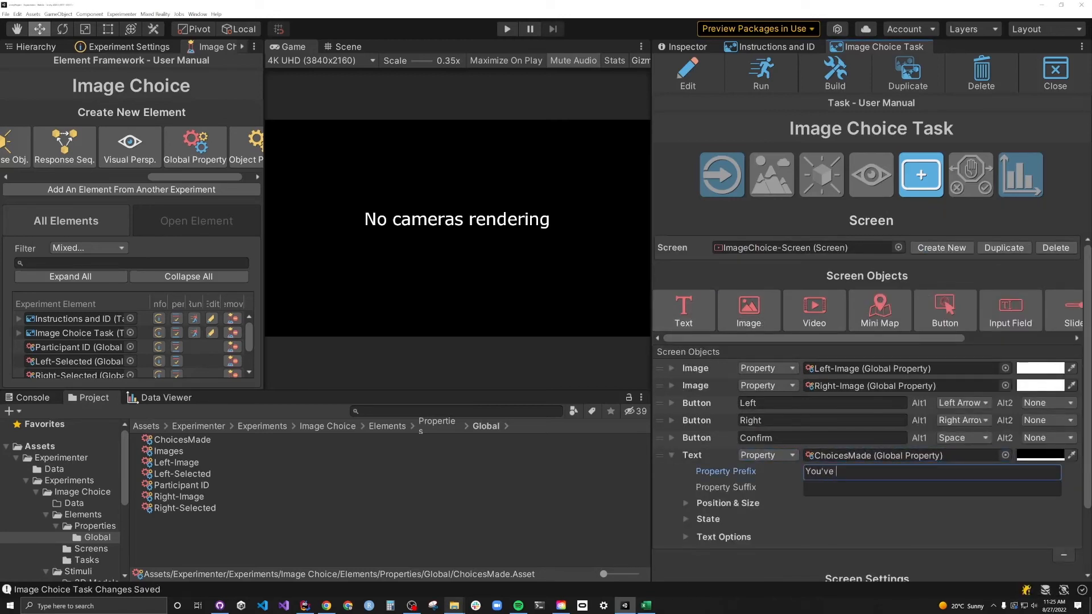
pyautogui.write(' Completed:')
pyautogui.click(932, 487)
pyautogui.write('/5')
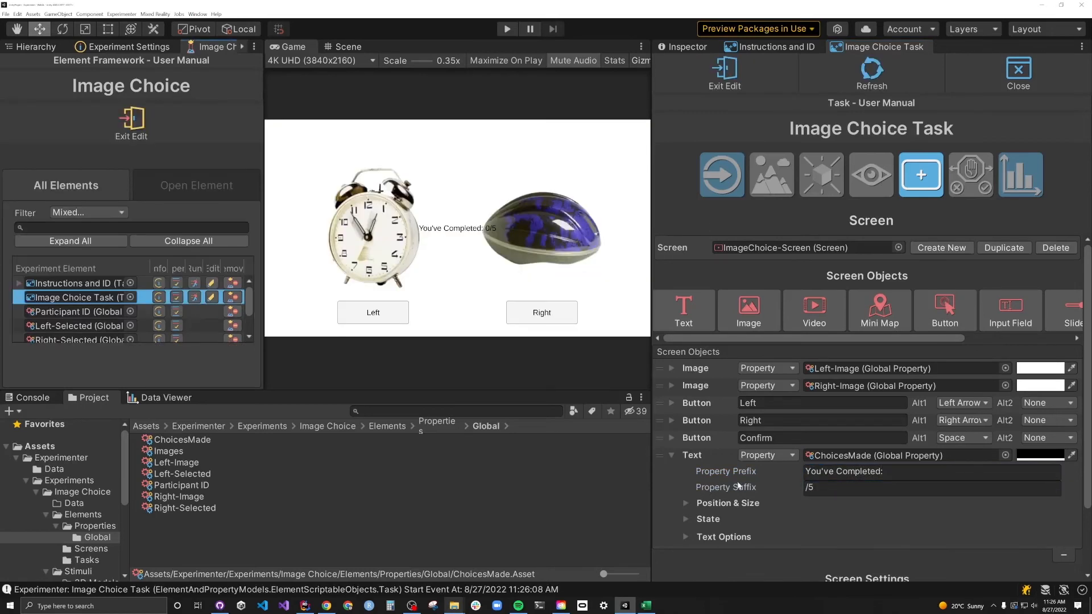
# - Position the counter above the images, enlarge its text, and add an empty end contingency
pyautogui.moveTo(919, 451); pyautogui.dragTo(961, 450)
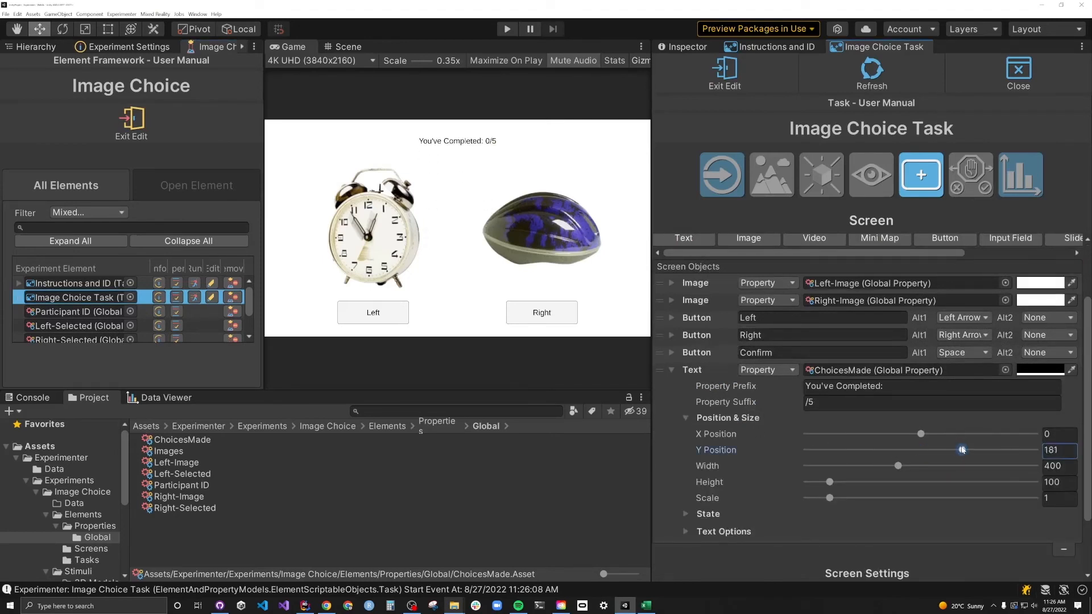
pyautogui.click(685, 418)
pyautogui.click(686, 451)
pyautogui.click(840, 482)
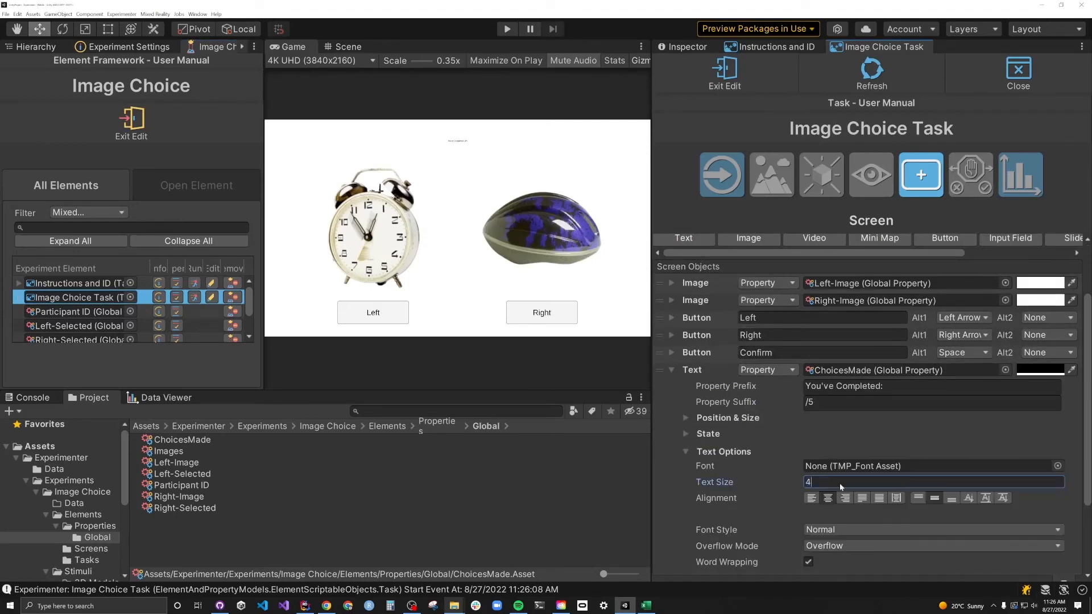
pyautogui.click(687, 420)
pyautogui.moveTo(961, 450); pyautogui.dragTo(933, 450)
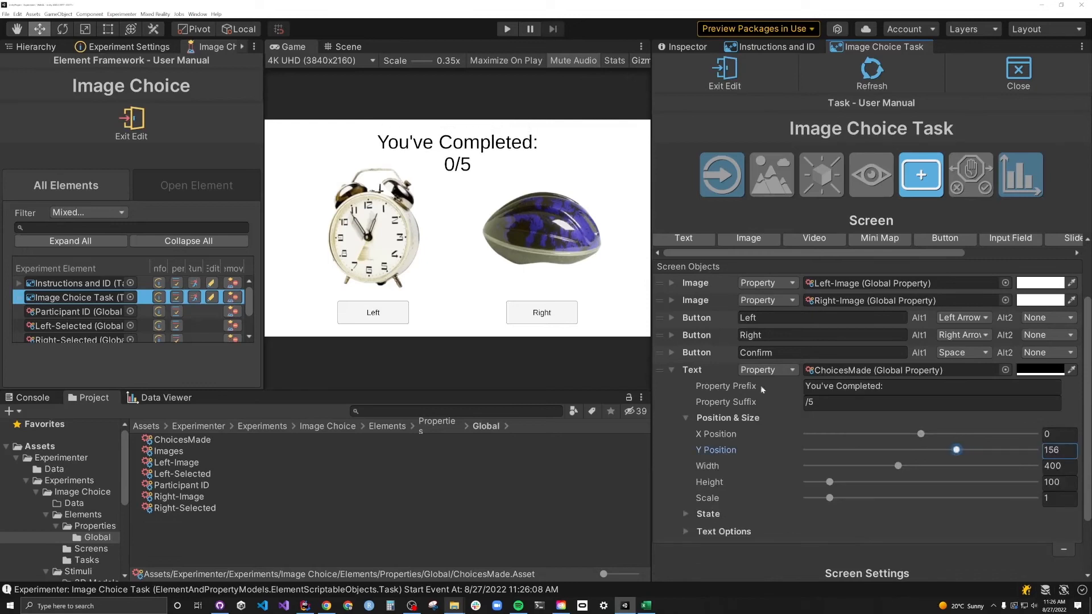
pyautogui.click(970, 175)
pyautogui.click(1061, 382)
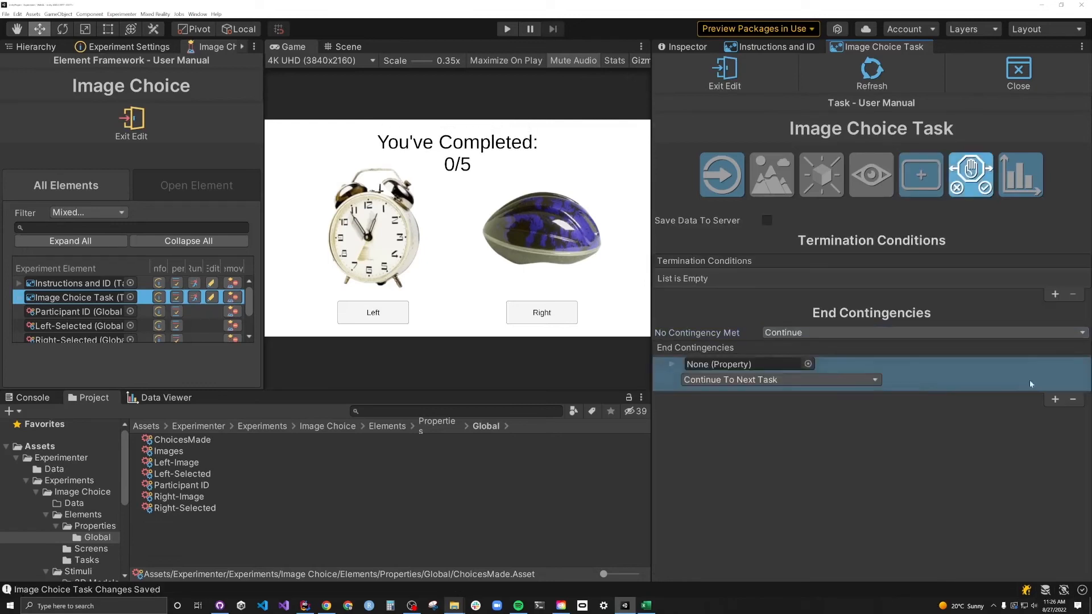
# - Make the contingency repeat the task while ChoicesMade is less than 5, then press Play
pyautogui.click(807, 364)
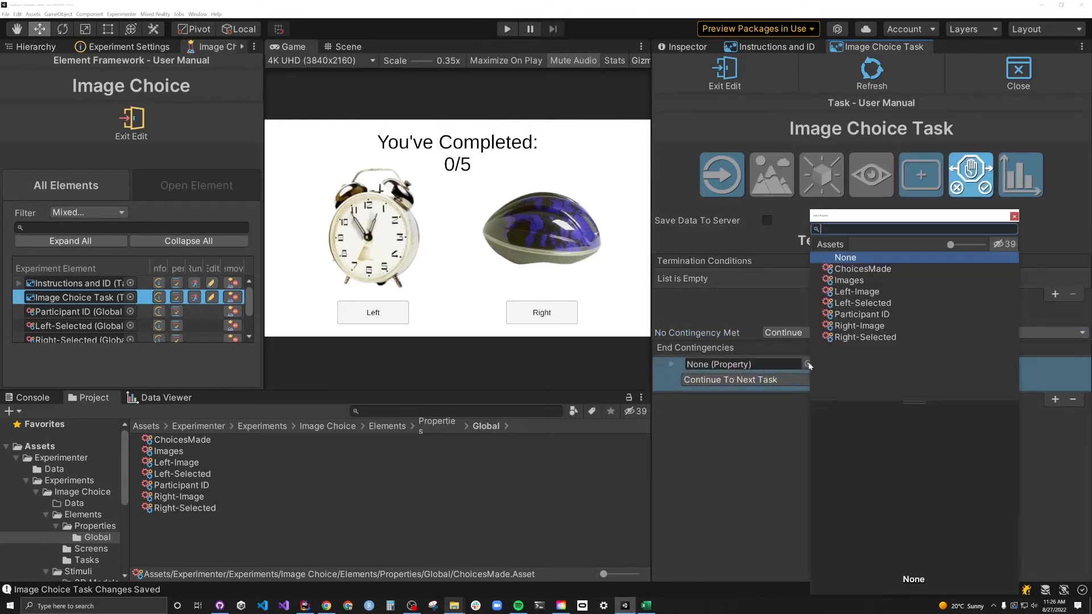
pyautogui.doubleClick(851, 269)
pyautogui.click(849, 364)
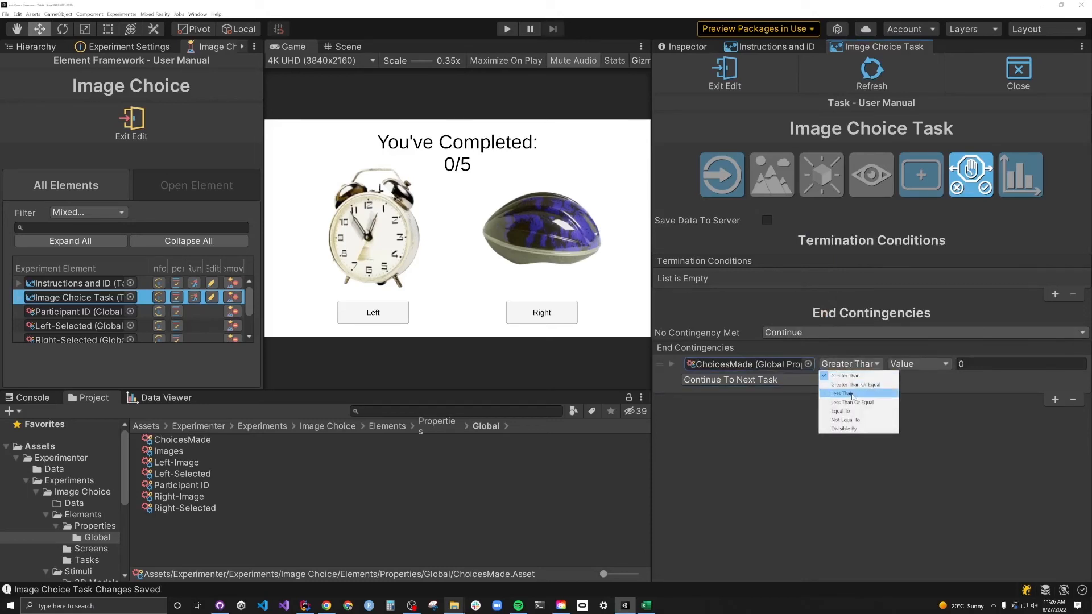
pyautogui.click(852, 394)
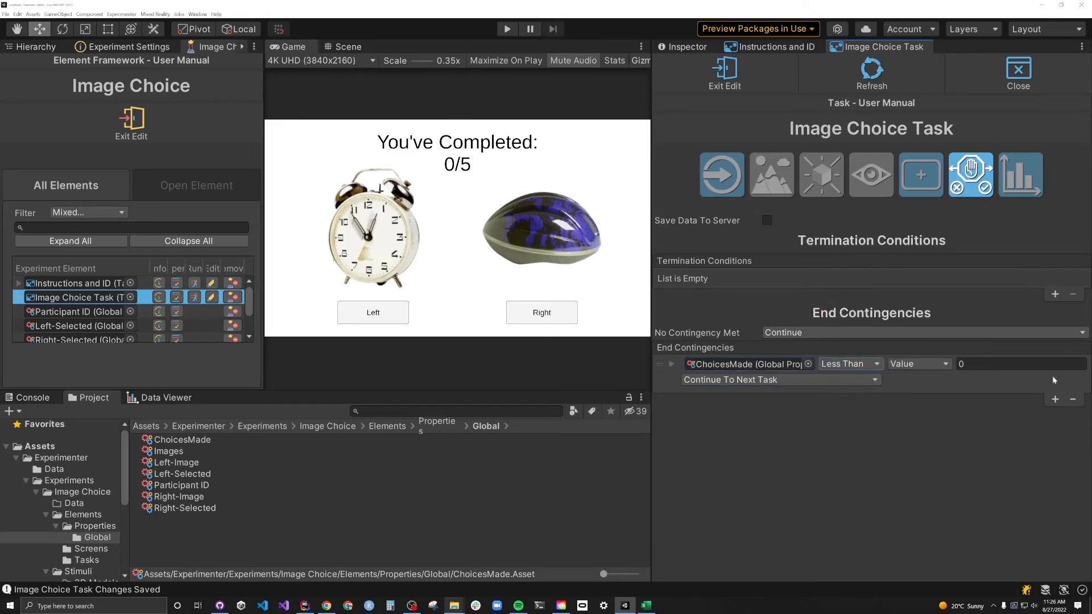
pyautogui.click(964, 364)
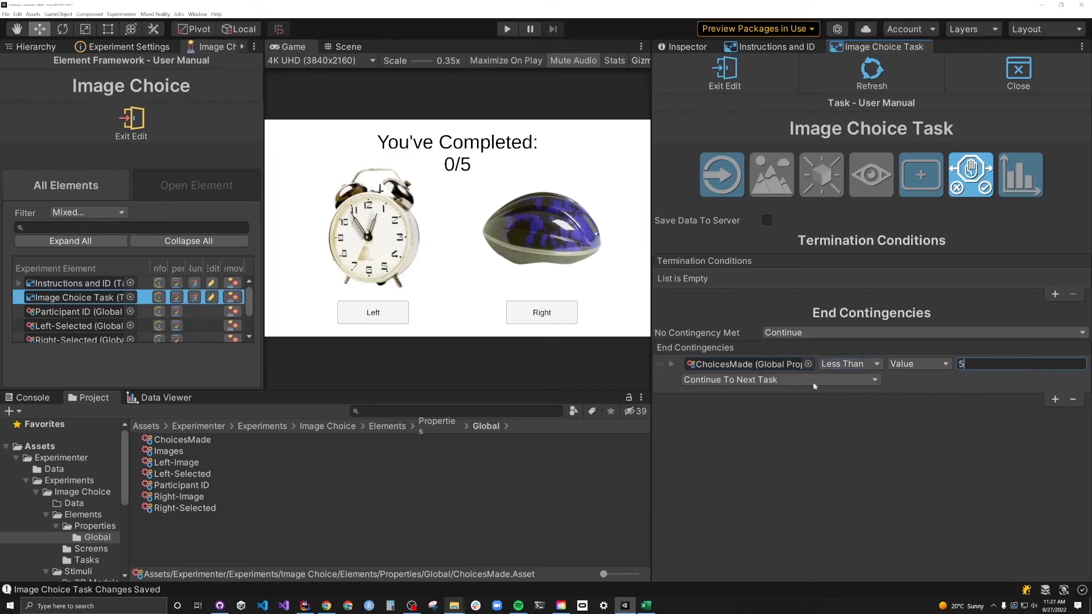
pyautogui.click(760, 380)
pyautogui.click(713, 410)
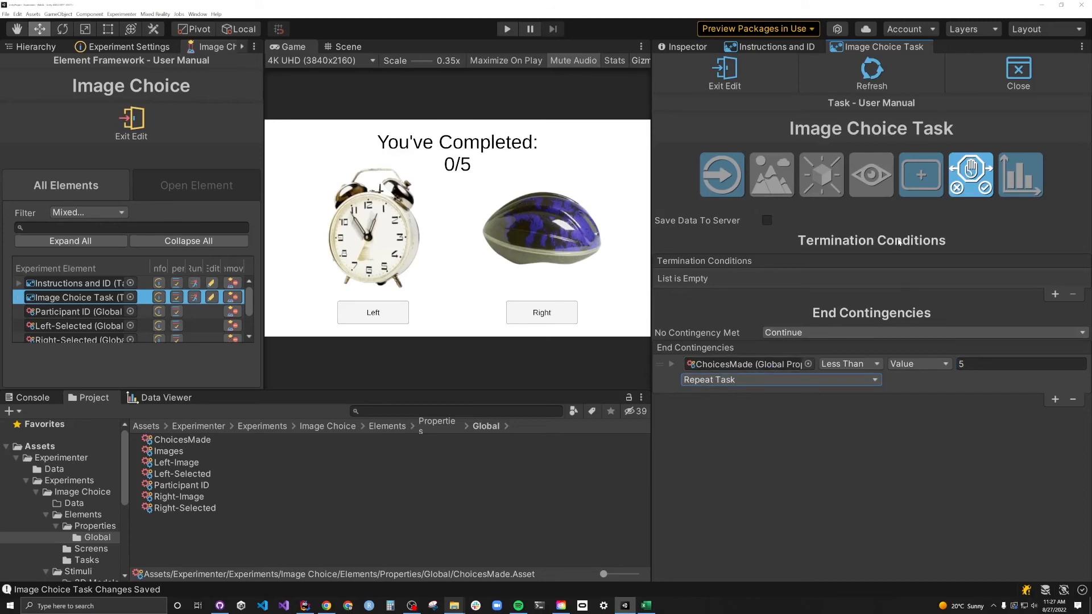
pyautogui.hotkey('ctrl', 'p')
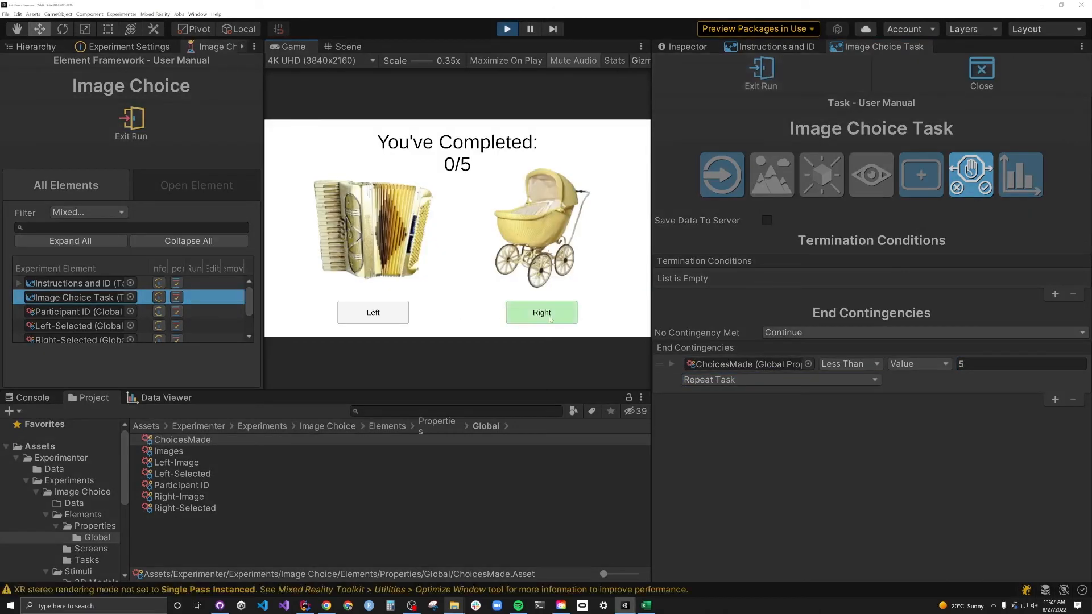
# - Complete two trials by picking the right image, then the left balloon, and confirming each
pyautogui.click(550, 319)
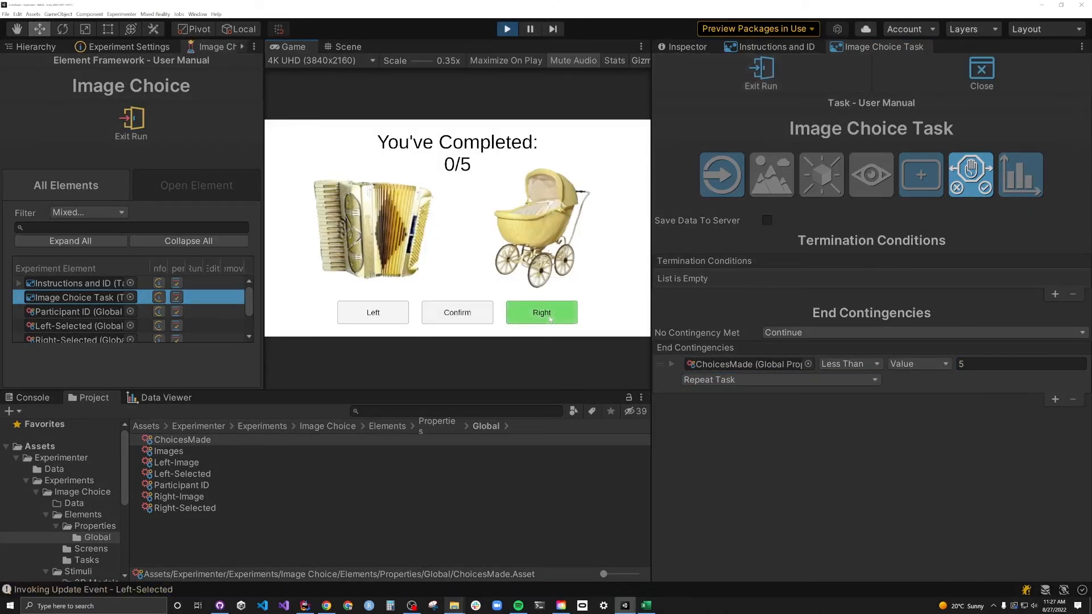
pyautogui.click(469, 317)
pyautogui.click(373, 313)
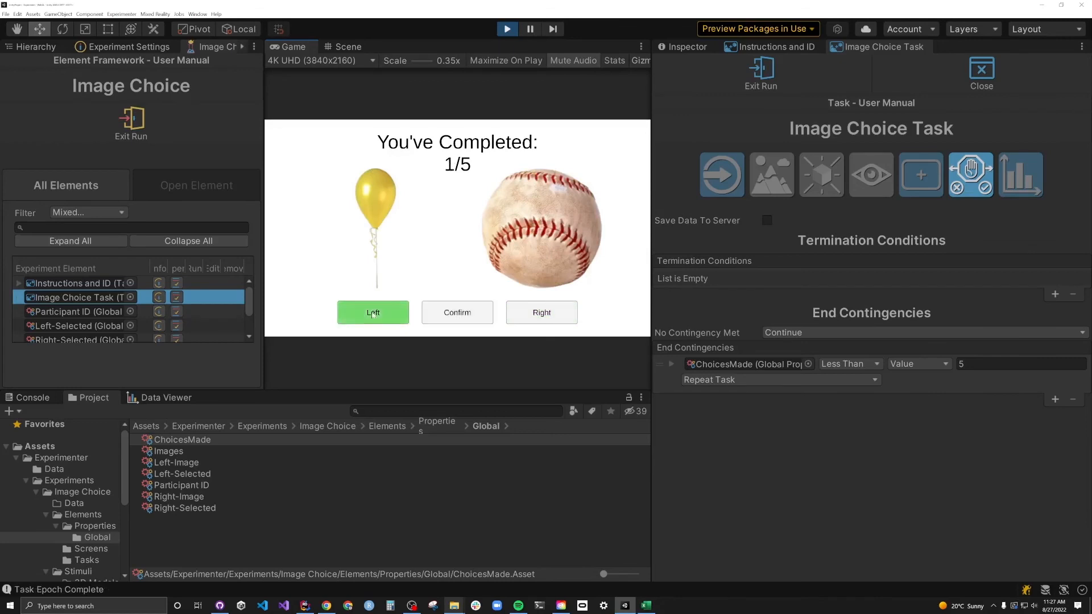
pyautogui.click(463, 313)
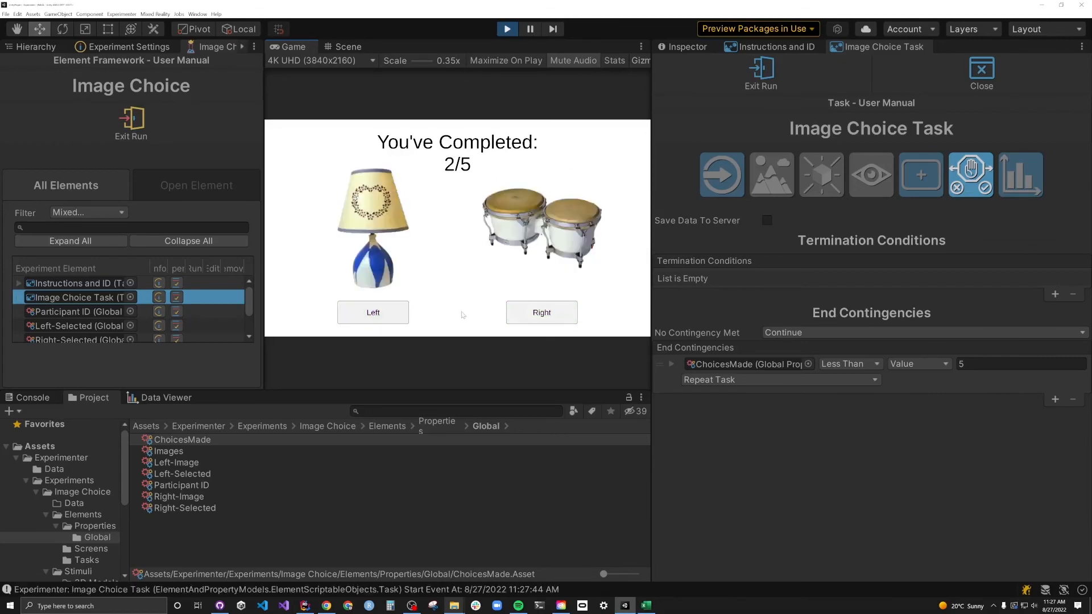
# - Inspect the Left-Image OnStartUpdate entries in the Data Viewer, then advance and stop the run
pyautogui.moveTo(451, 390); pyautogui.dragTo(450, 292)
pyautogui.click(159, 300)
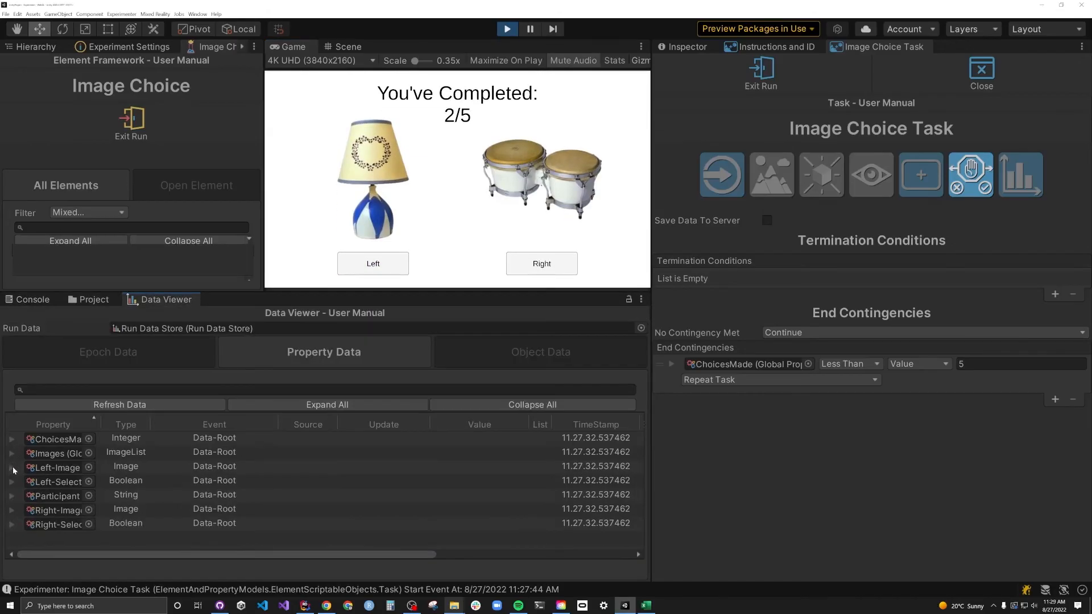
pyautogui.click(23, 523)
pyautogui.scroll(-1, 426, 492)
pyautogui.click(490, 496)
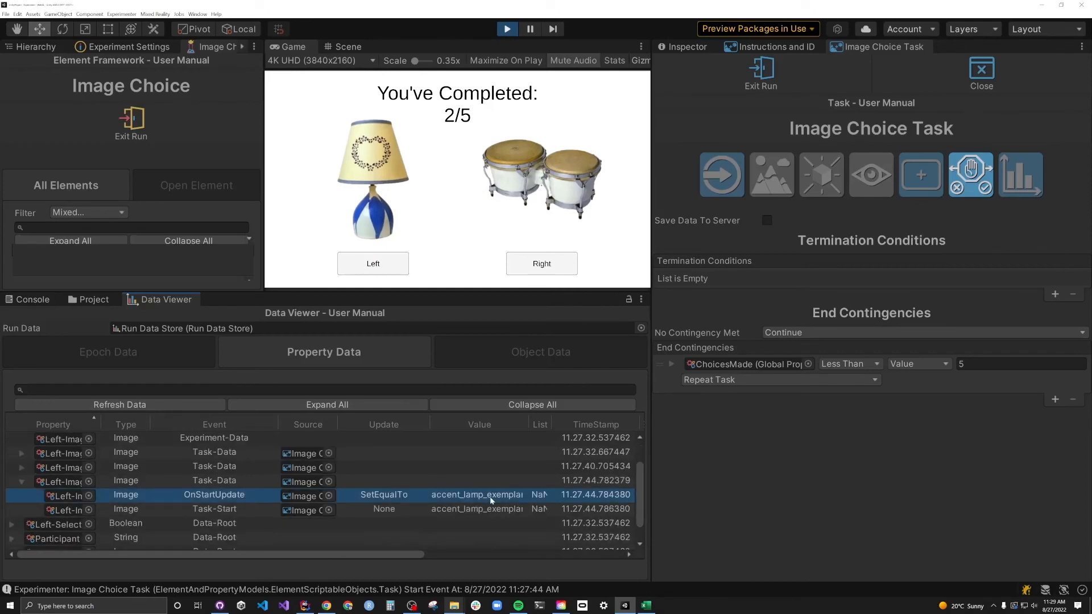
pyautogui.click(21, 481)
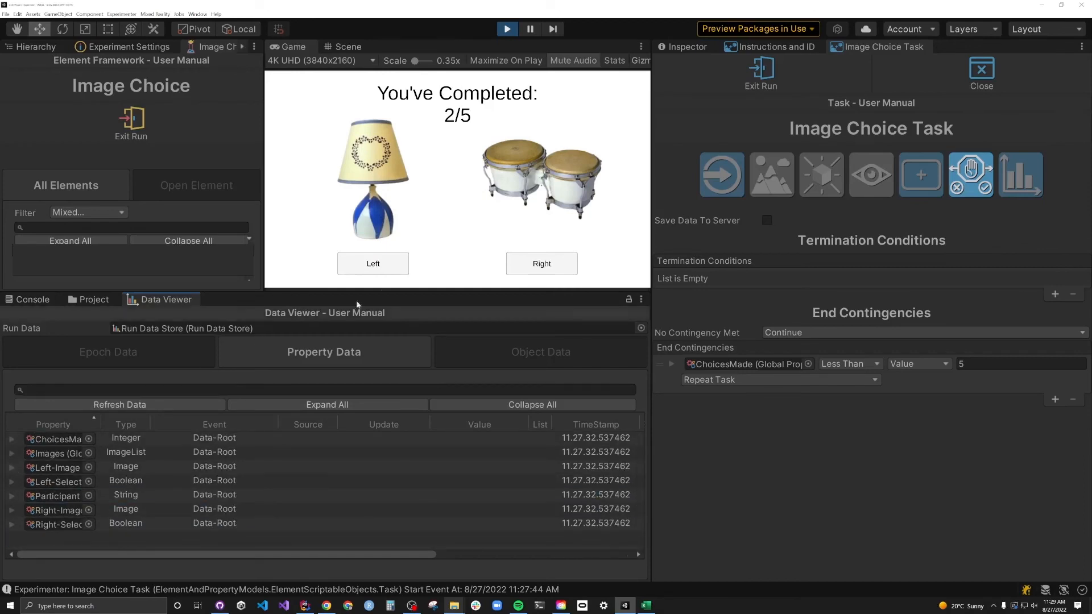
pyautogui.press('Left')
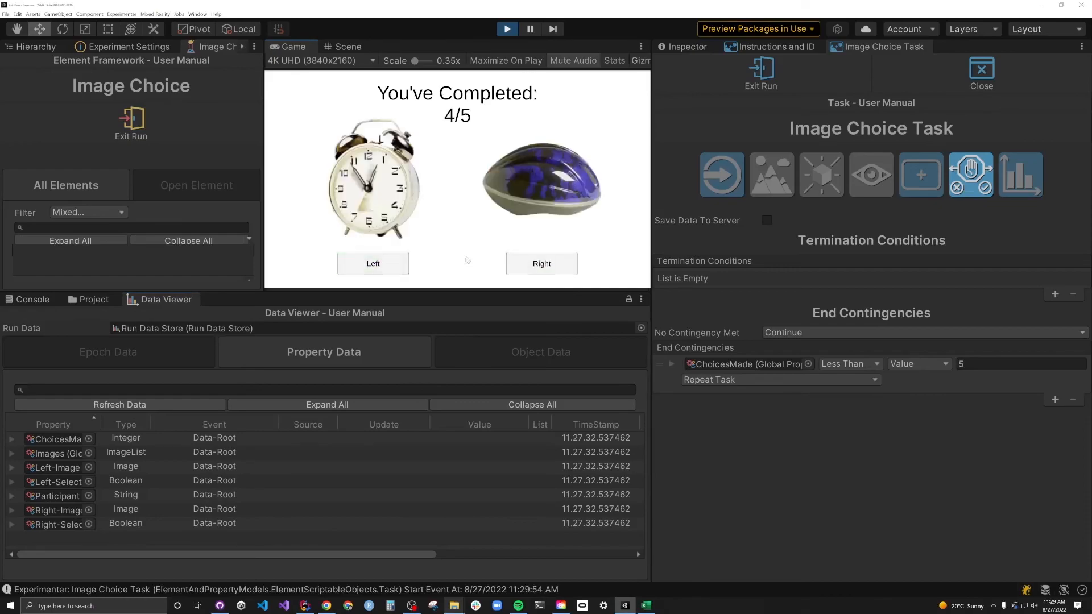
pyautogui.press('Right')
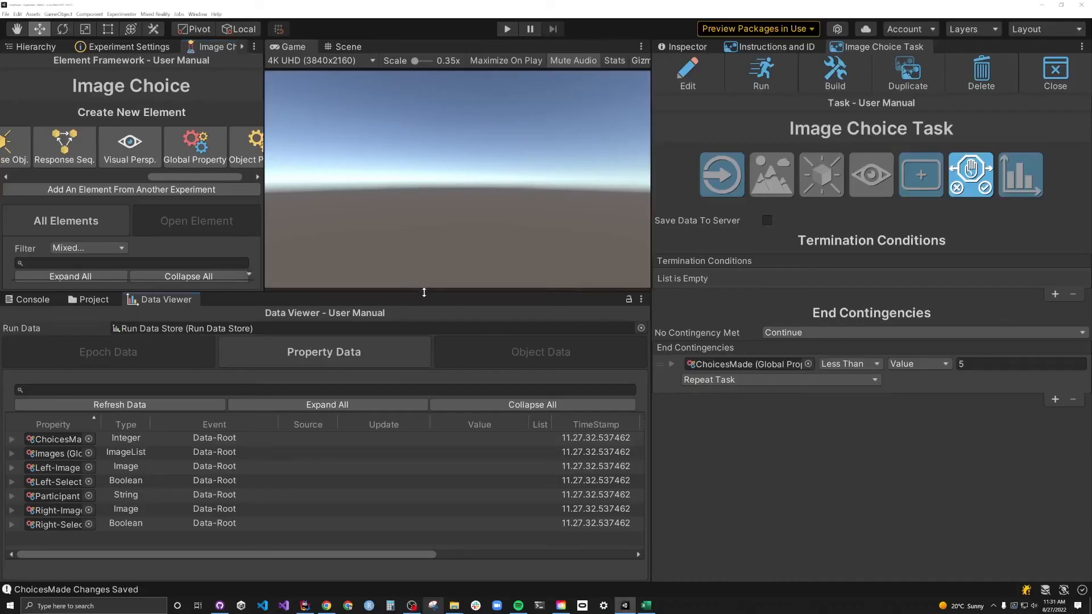
# - Create a task named ExperimentEnd with a black background
pyautogui.moveTo(425, 290); pyautogui.dragTo(410, 399)
pyautogui.moveTo(204, 177); pyautogui.dragTo(108, 177)
pyautogui.click(102, 147)
pyautogui.write('ExperimentEnd')
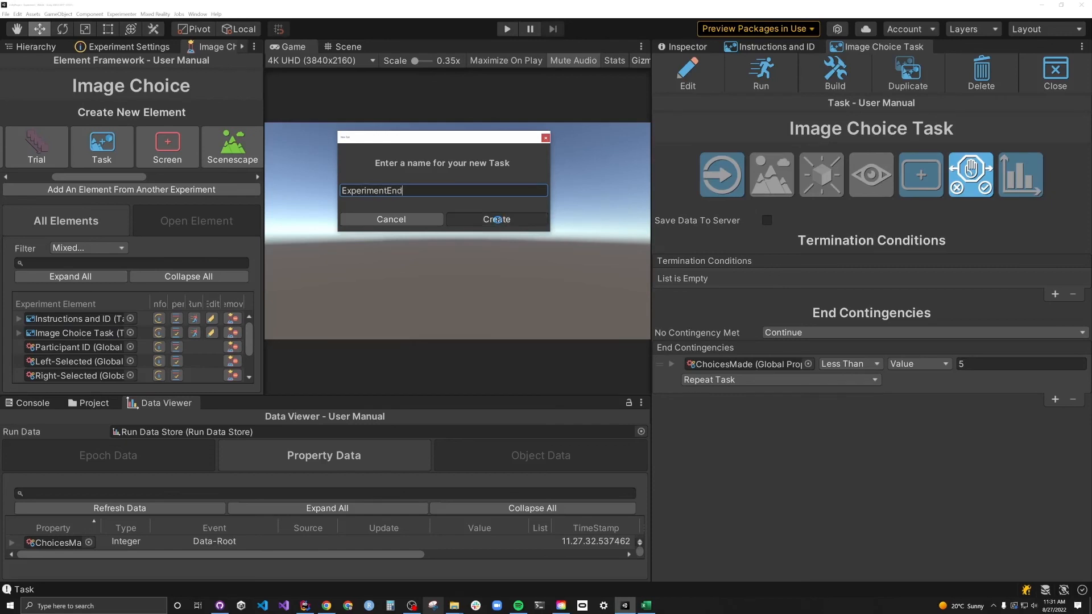
pyautogui.click(497, 219)
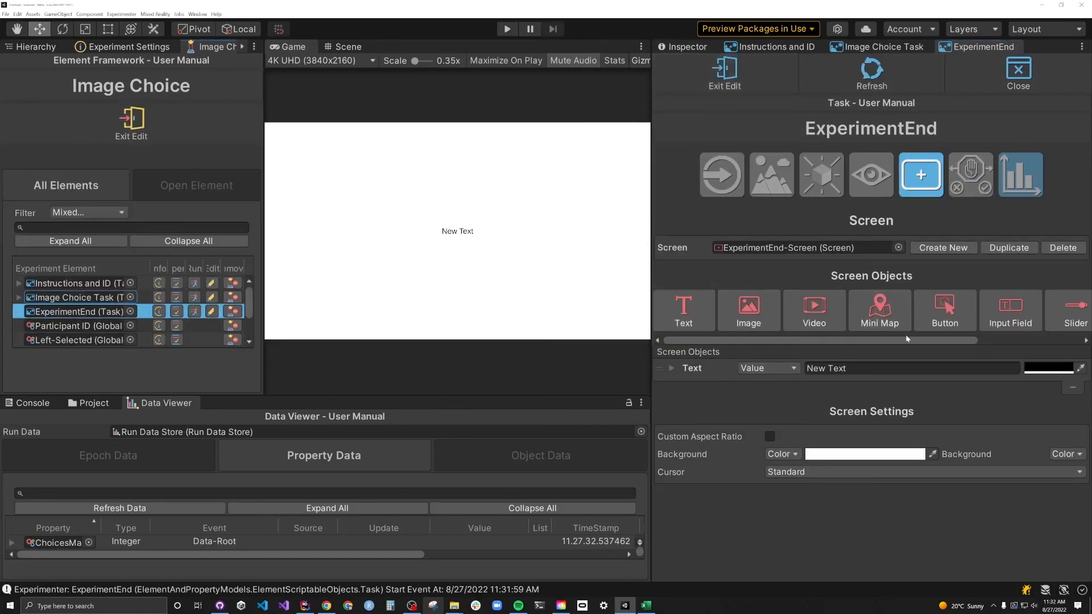
pyautogui.click(864, 454)
pyautogui.moveTo(910, 392); pyautogui.dragTo(887, 412)
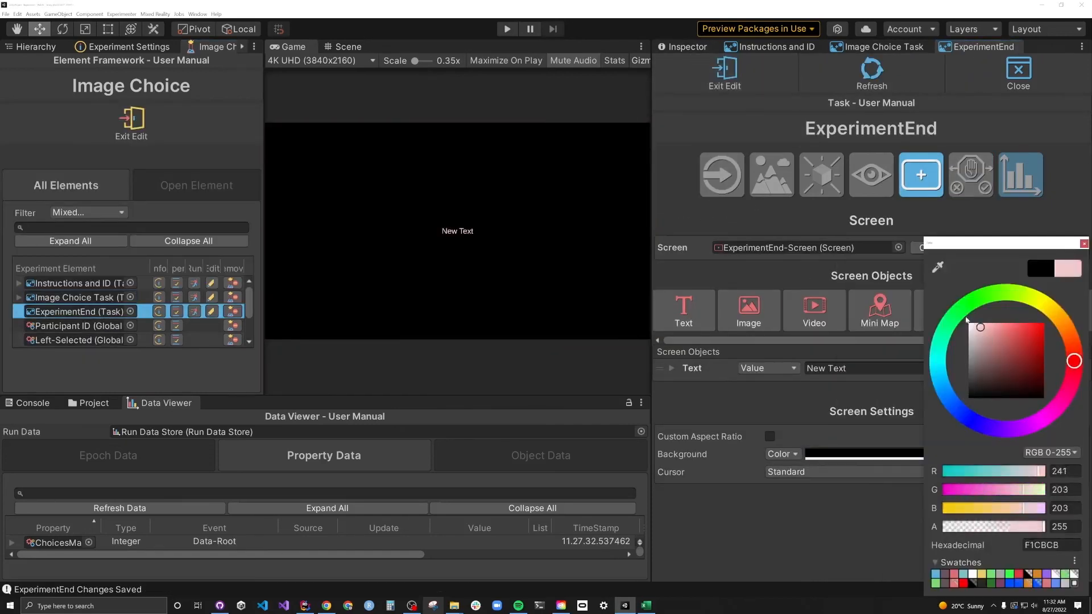
pyautogui.click(718, 371)
# - Set its text to "<b>Great Job!</b><br>You've completed the Experiment"
pyautogui.click(671, 369)
pyautogui.click(883, 393)
pyautogui.write('Great Job')
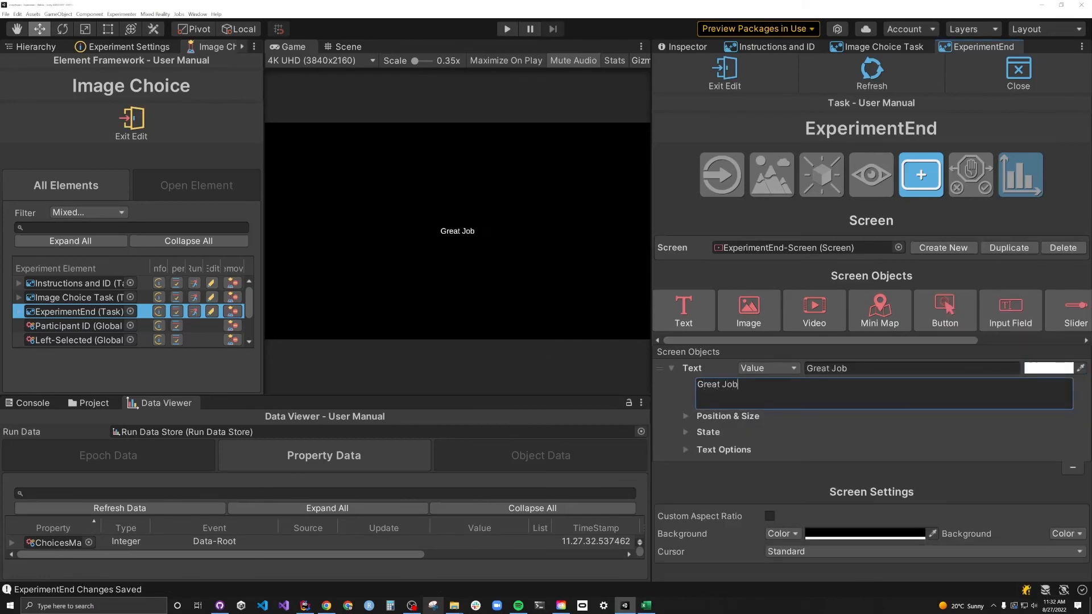
pyautogui.write("! You've completed the Experiment")
pyautogui.click(698, 384)
pyautogui.write('<b>')
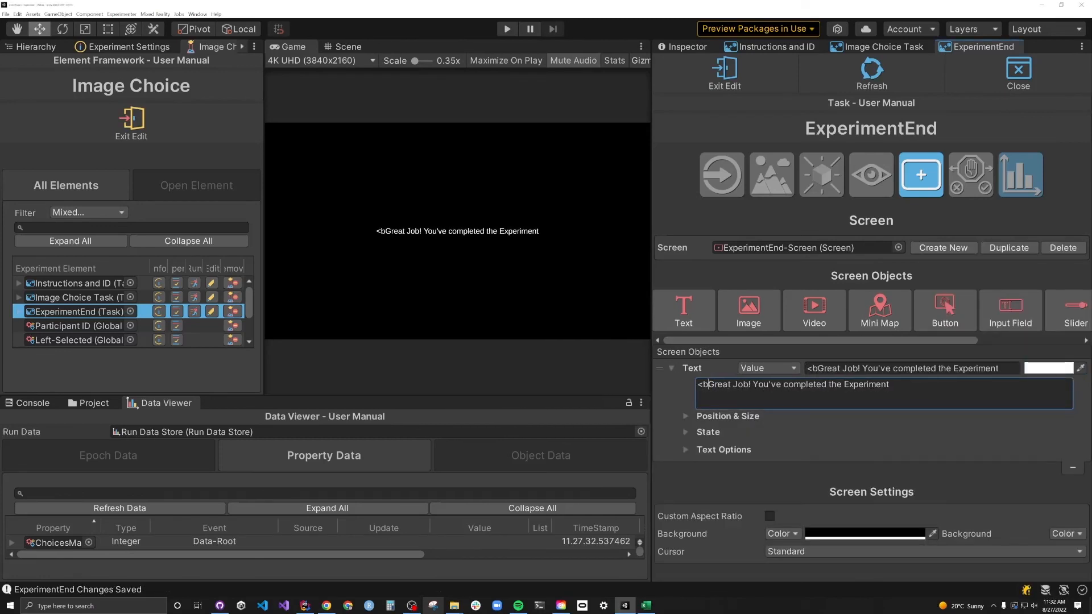
pyautogui.click(756, 384)
pyautogui.write('</b>')
pyautogui.press('Delete')
pyautogui.write('<br>')
# - Set the ExperimentEnd text size to 40 and finish editing the task
pyautogui.click(724, 449)
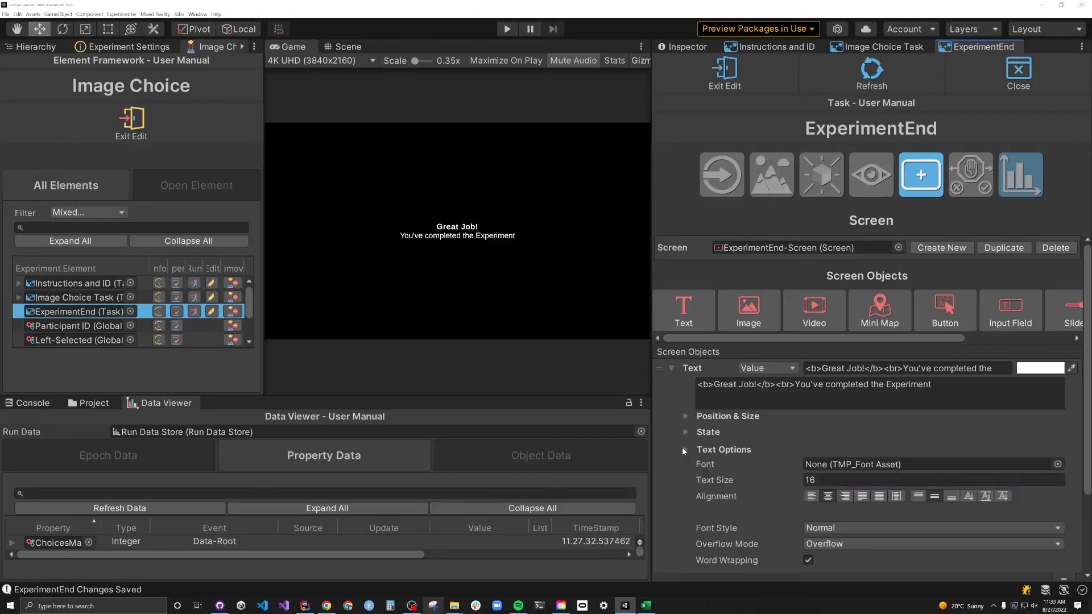
pyautogui.click(932, 479)
pyautogui.write('40')
pyautogui.click(685, 450)
pyautogui.click(671, 368)
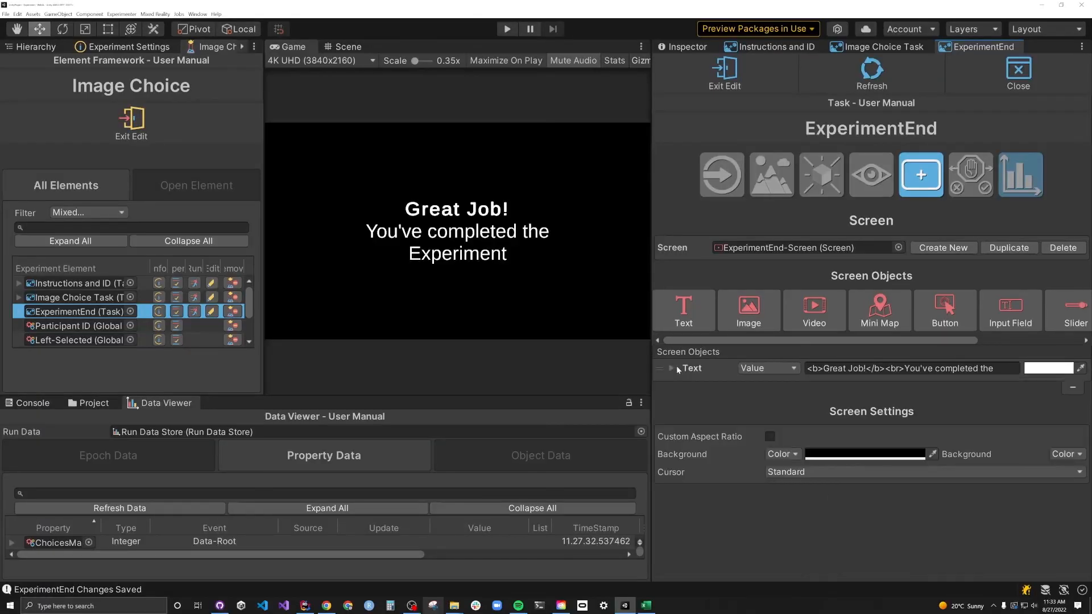
pyautogui.click(724, 69)
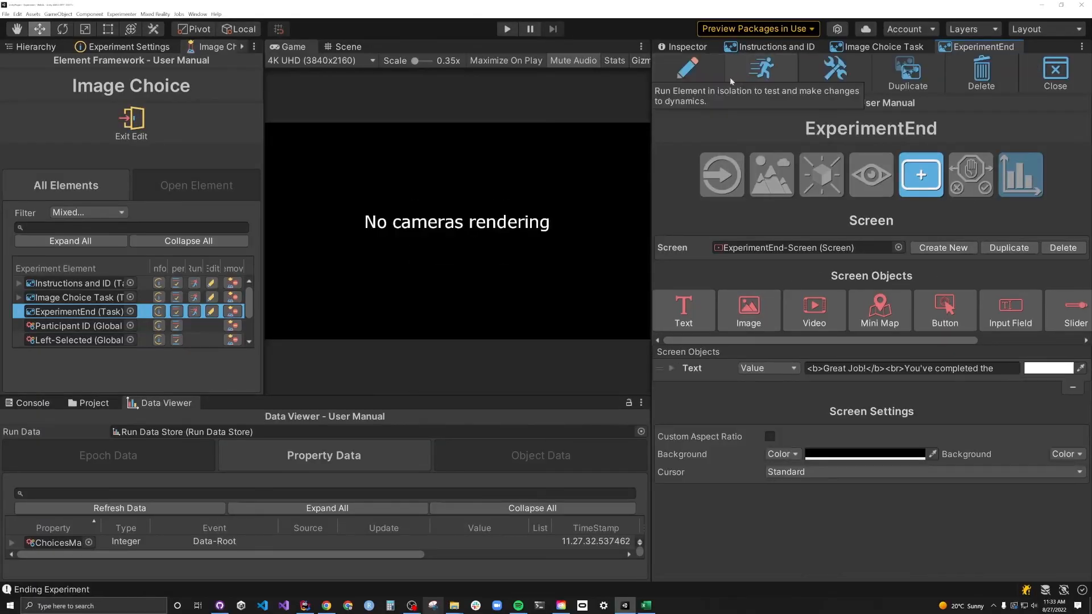
pyautogui.click(162, 145)
# - Create the 'Image Choice Task' trial, play it, enter a participant ID and start
pyautogui.write('Image Choi')
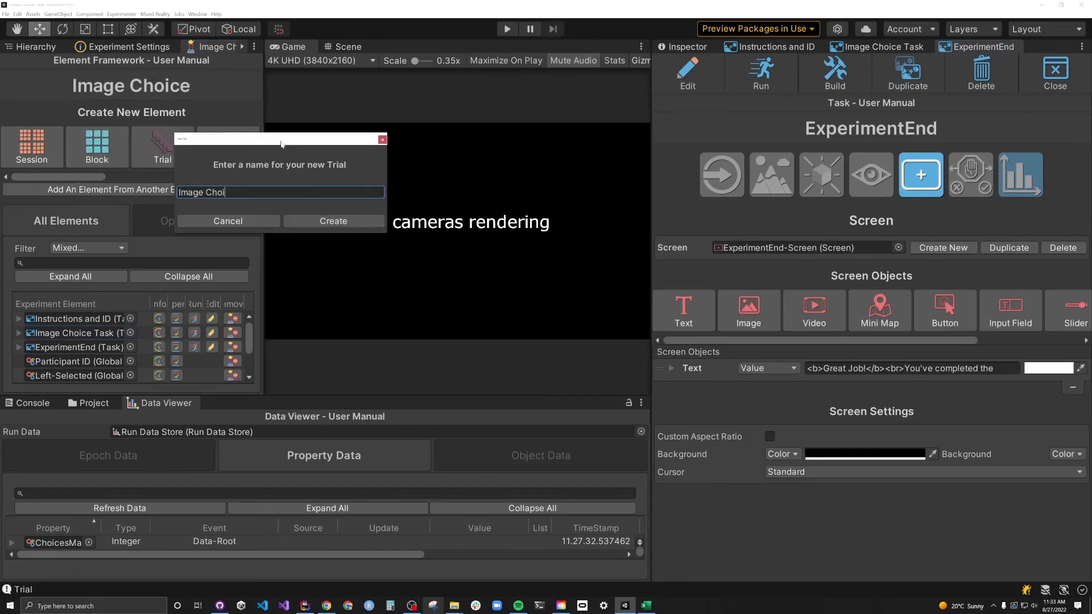
pyautogui.write('ce Tasks')
pyautogui.click(333, 221)
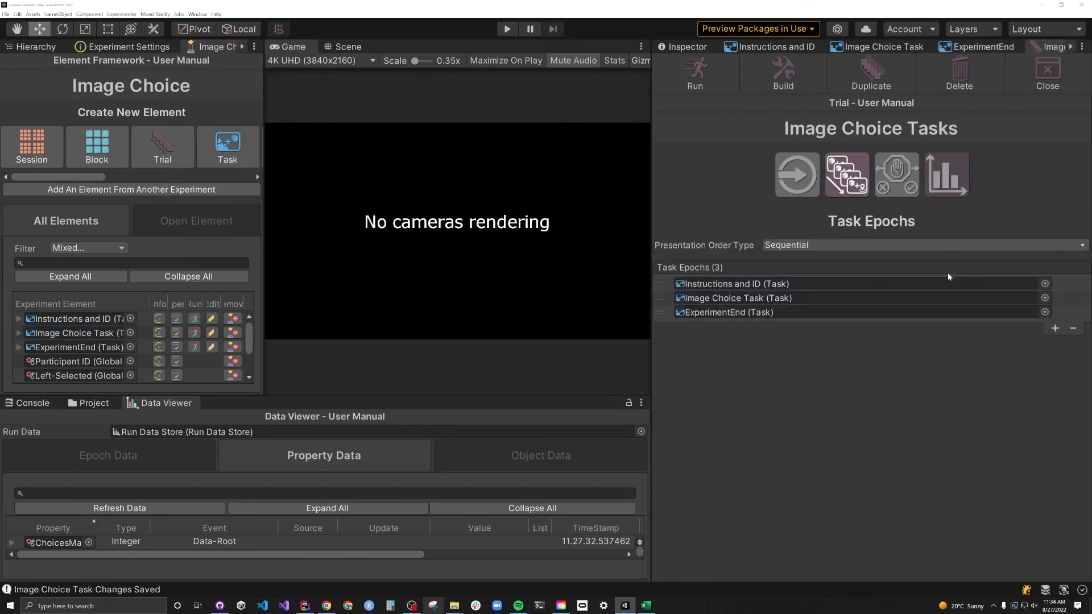
pyautogui.hotkey('ctrl', 'p')
pyautogui.click(513, 262)
pyautogui.write('SilicoLabs')
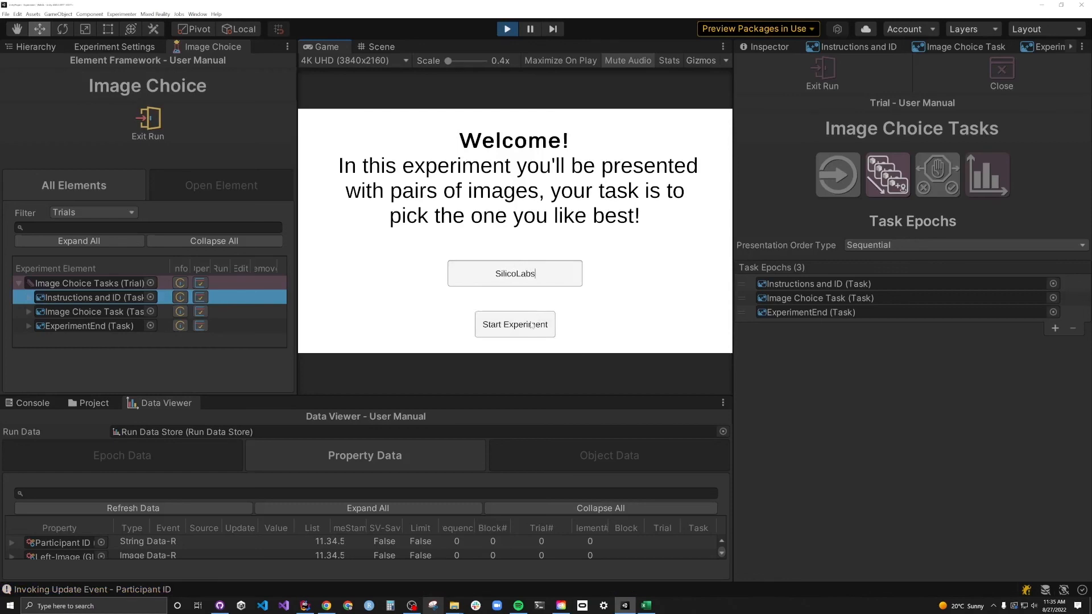
pyautogui.click(531, 326)
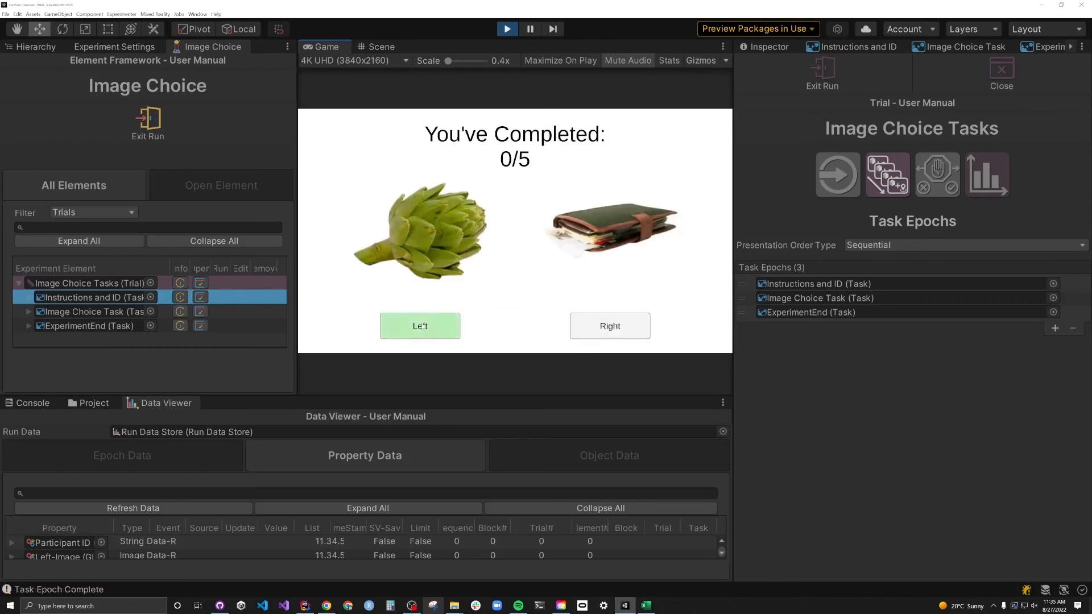
# - Complete all five image-choice trials, alternating left and right picks and confirming each
pyautogui.click(419, 326)
pyautogui.click(516, 325)
pyautogui.click(621, 327)
pyautogui.click(515, 326)
pyautogui.click(419, 326)
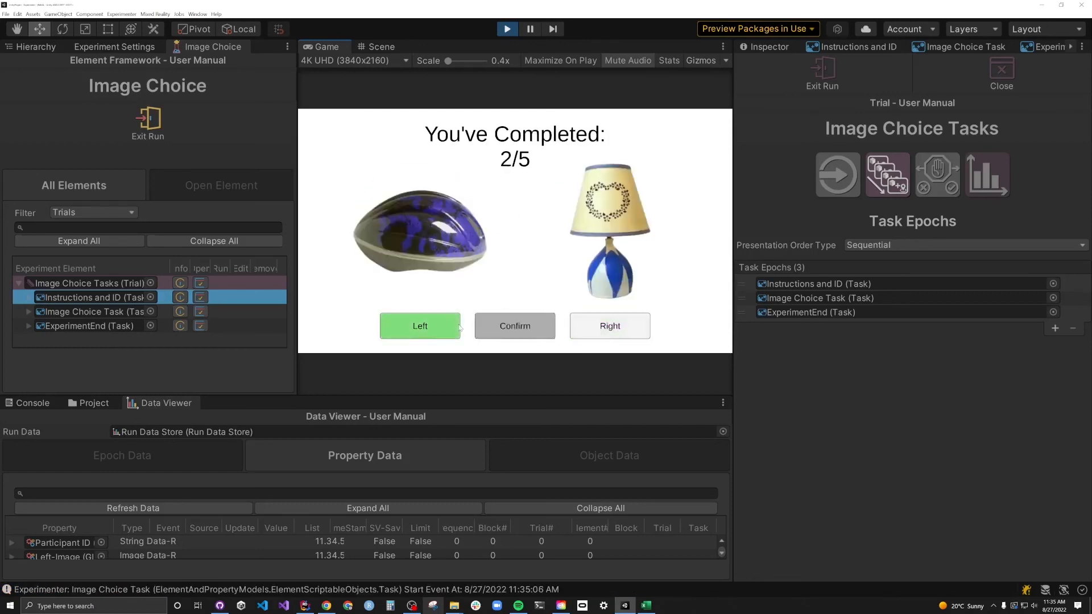
pyautogui.click(515, 326)
pyautogui.click(610, 326)
pyautogui.click(514, 330)
pyautogui.click(455, 328)
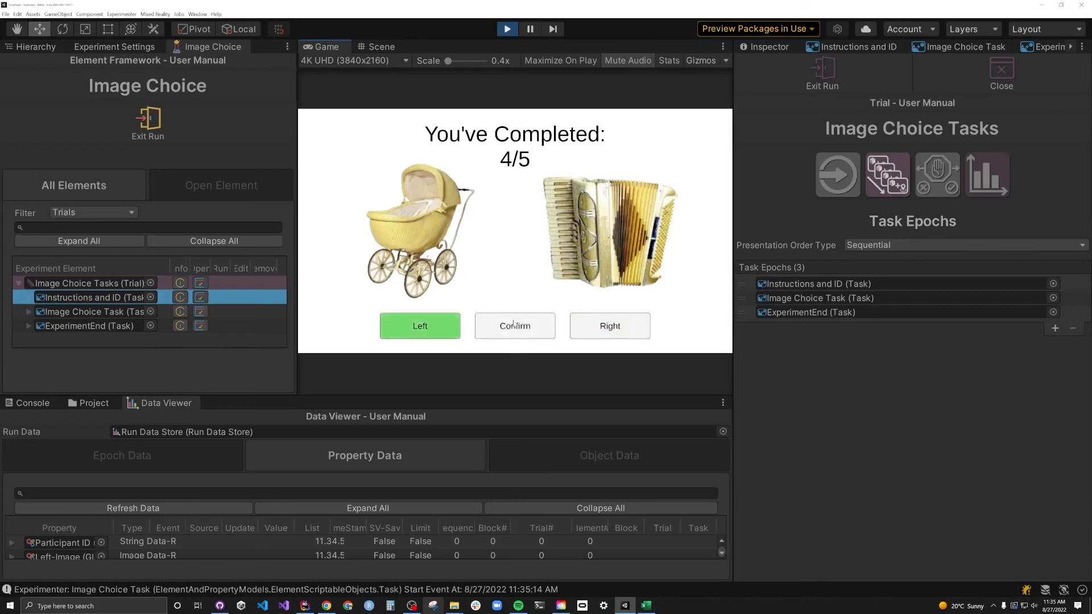
pyautogui.click(524, 334)
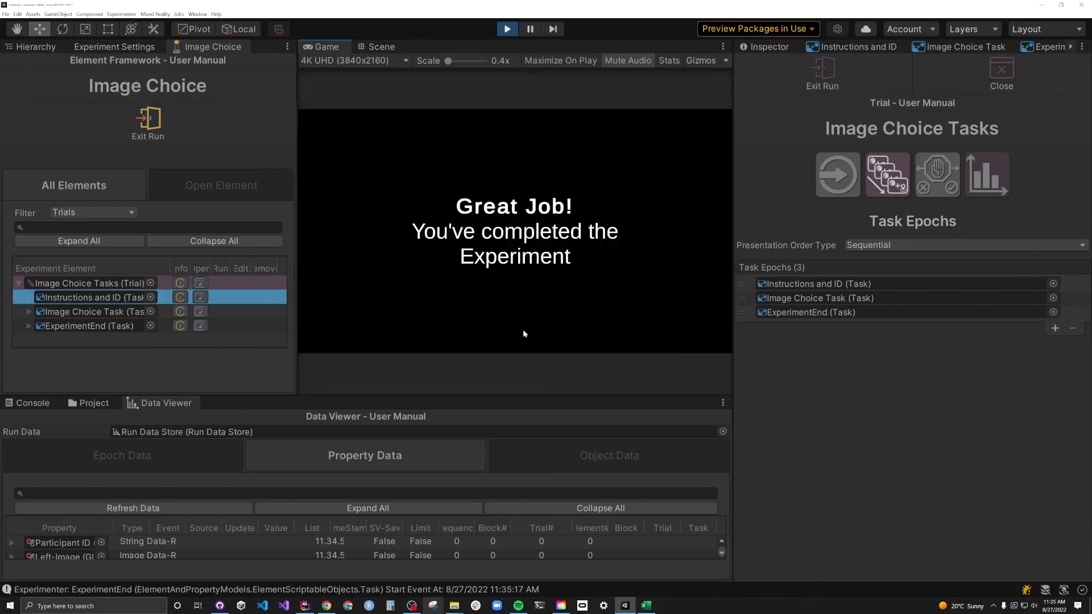